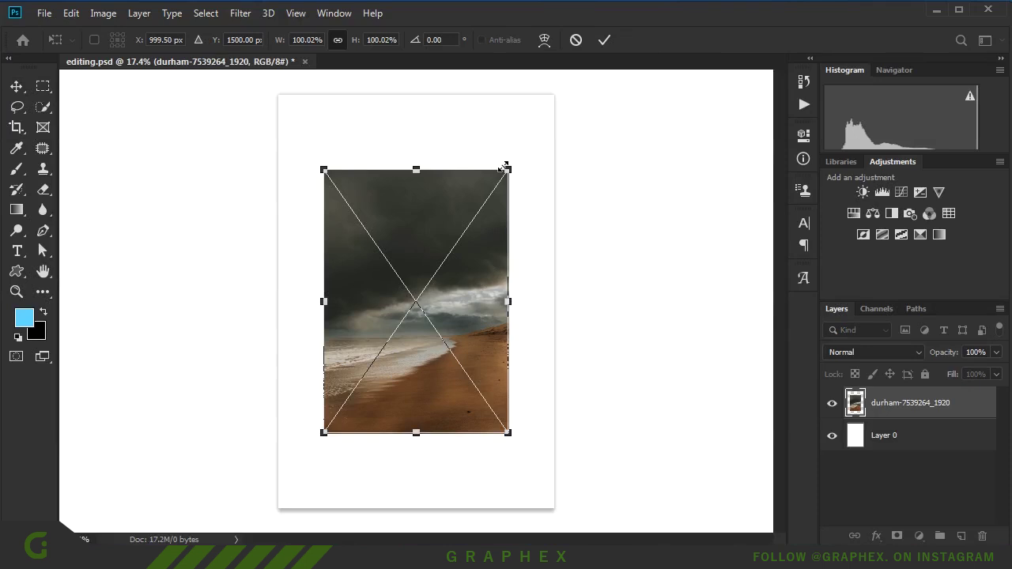
Step: Enlarge the beach photo to fill the page and scale the placed clock down to about 86%
drag(506, 169, 561, 106)
drag(542, 221, 511, 242)
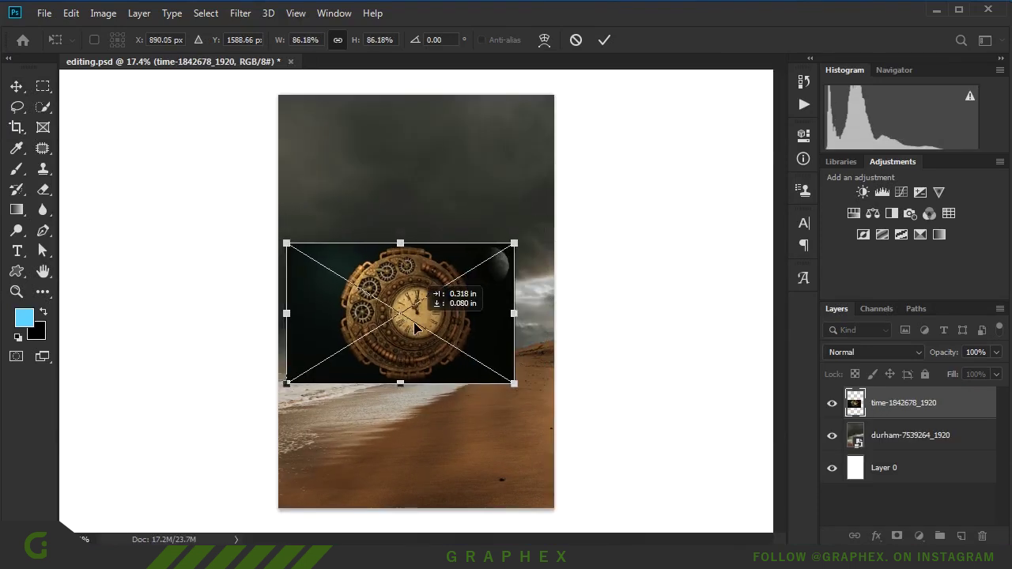
Step: Commit the clock's placement and select the clock with Select > Subject
key(Return)
scroll(457, 289, up, 5)
click(205, 13)
click(237, 198)
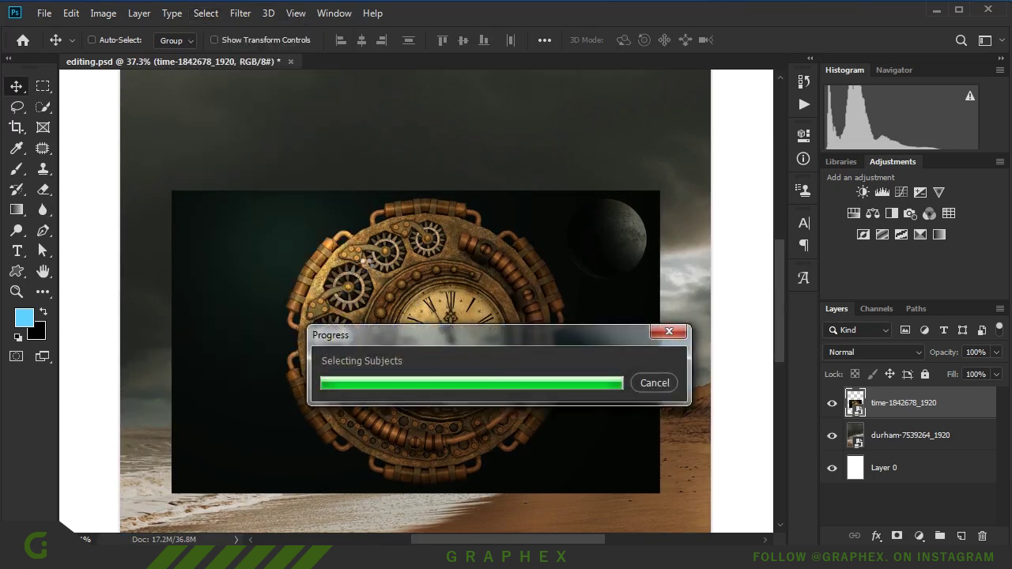
Step: Delete the original clock layer and convert the cut-out clock to a Smart Object
click(885, 437)
key(Delete)
right_click(894, 407)
click(685, 335)
scroll(514, 353, down, 2)
scroll(514, 353, down, 1)
scroll(465, 356, down, 1)
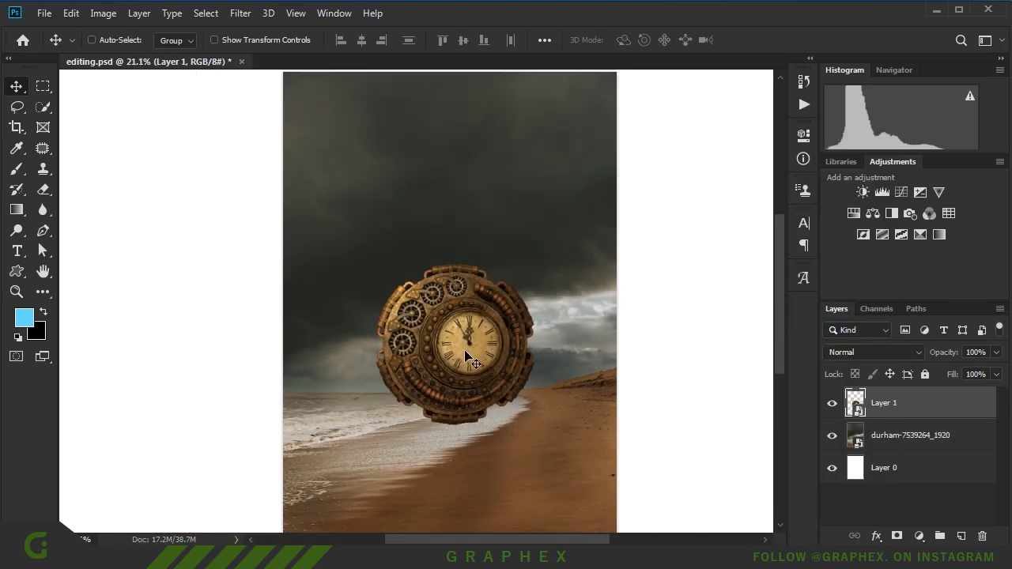
Step: Enlarge the clock to about 136%, tilt it 24.84° and centre it on the page
key(ctrl+t)
mouse_move(535, 264)
mouse_down()
mouse_move(542, 225)
mouse_move(579, 297)
mouse_up()
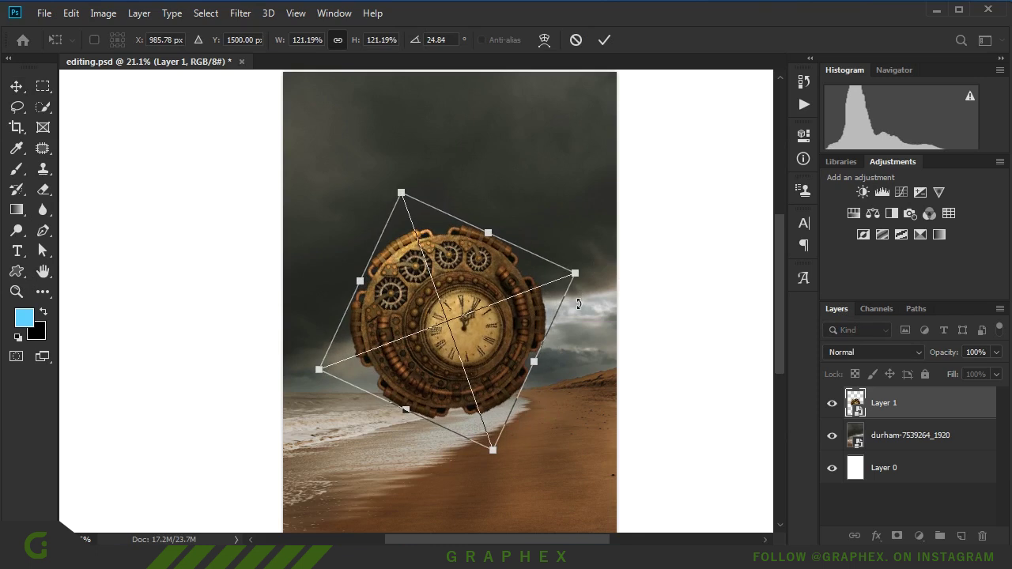
drag(506, 356, 508, 356)
drag(404, 193, 392, 162)
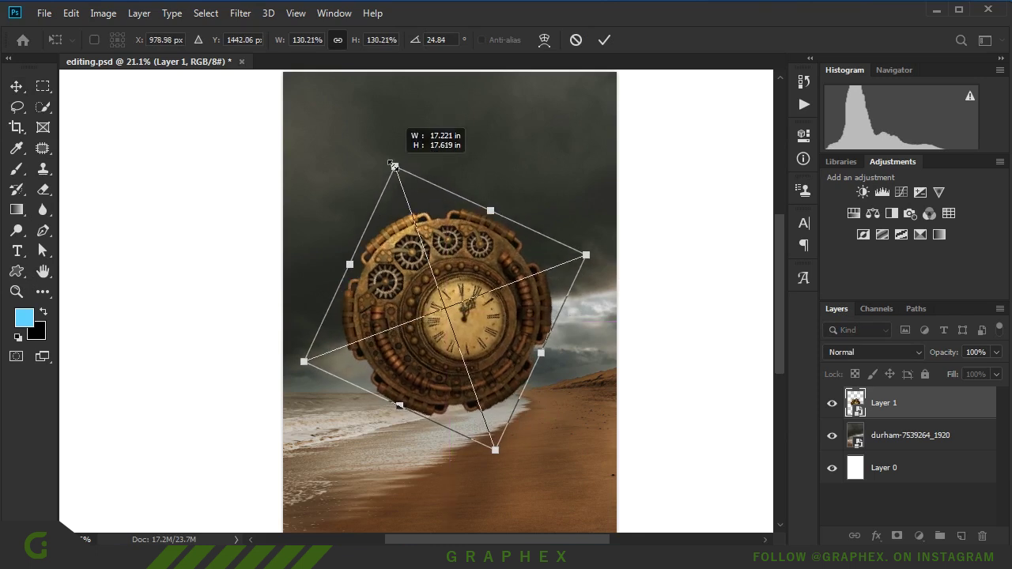
drag(480, 347, 485, 349)
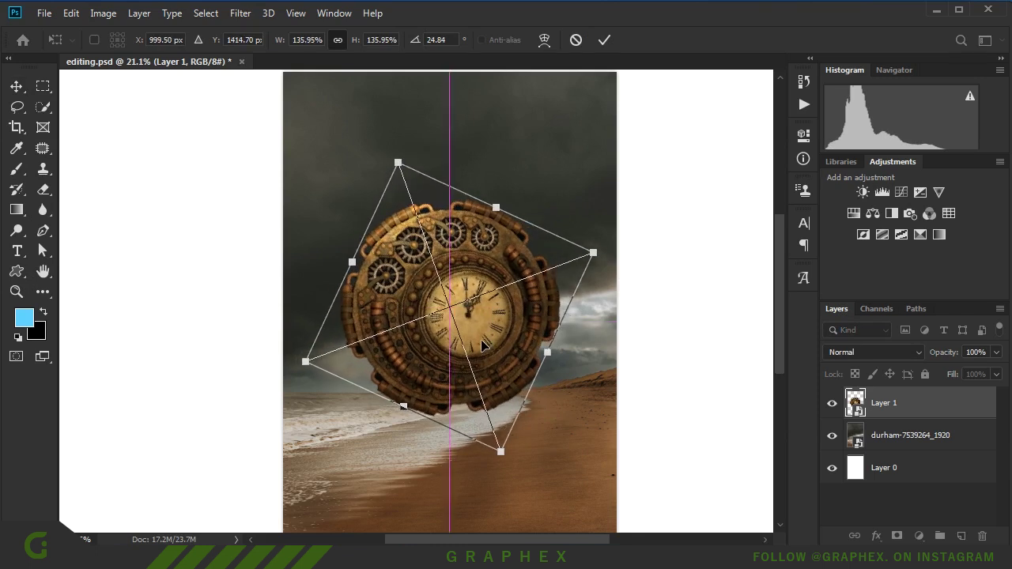
click(604, 39)
key(ctrl+0)
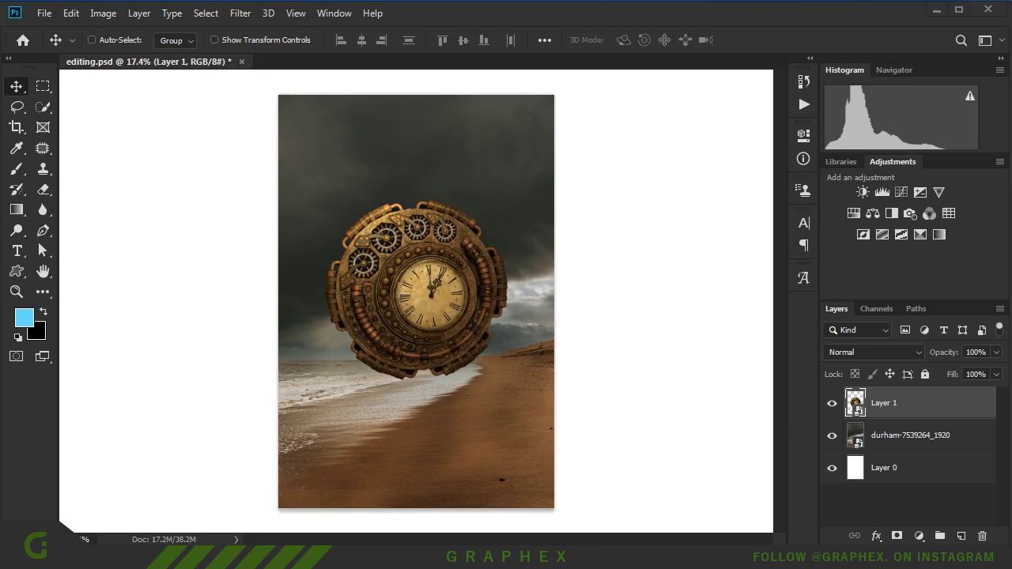
Step: Position the man photo, select him as the subject, and nudge the silhouette down-left
drag(458, 386, 430, 424)
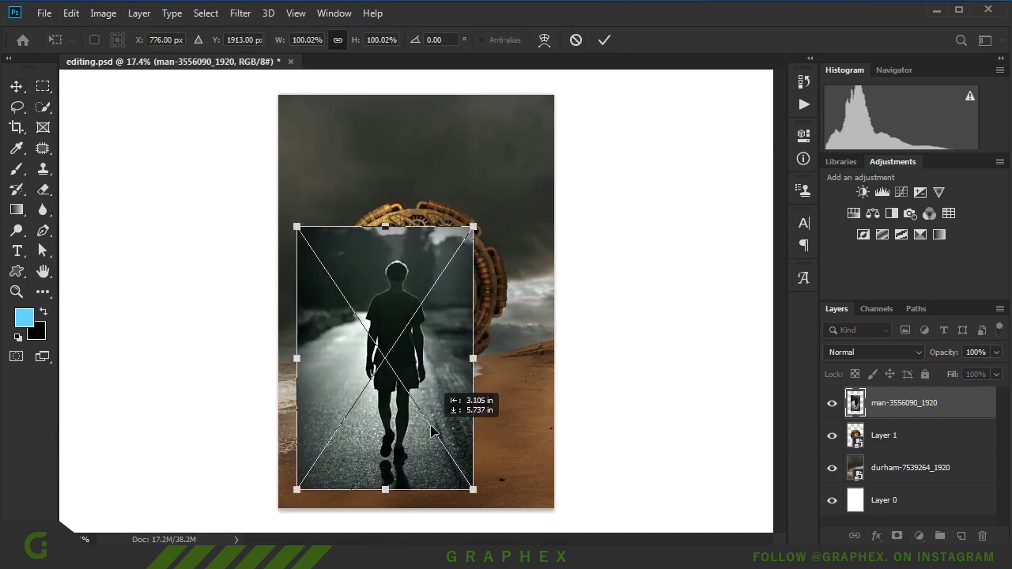
click(604, 39)
scroll(360, 376, up, 1)
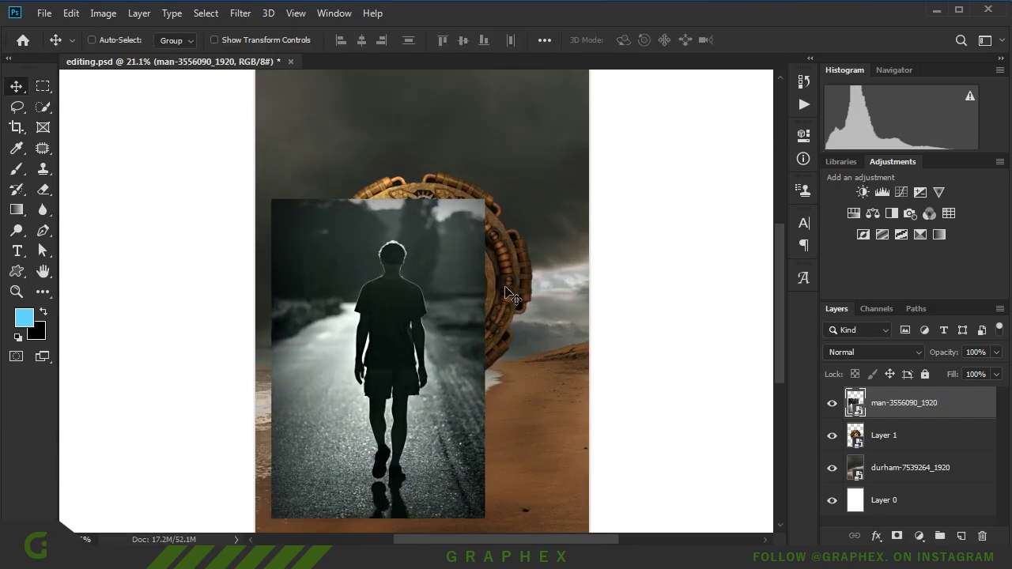
click(206, 14)
click(260, 196)
drag(356, 381, 349, 389)
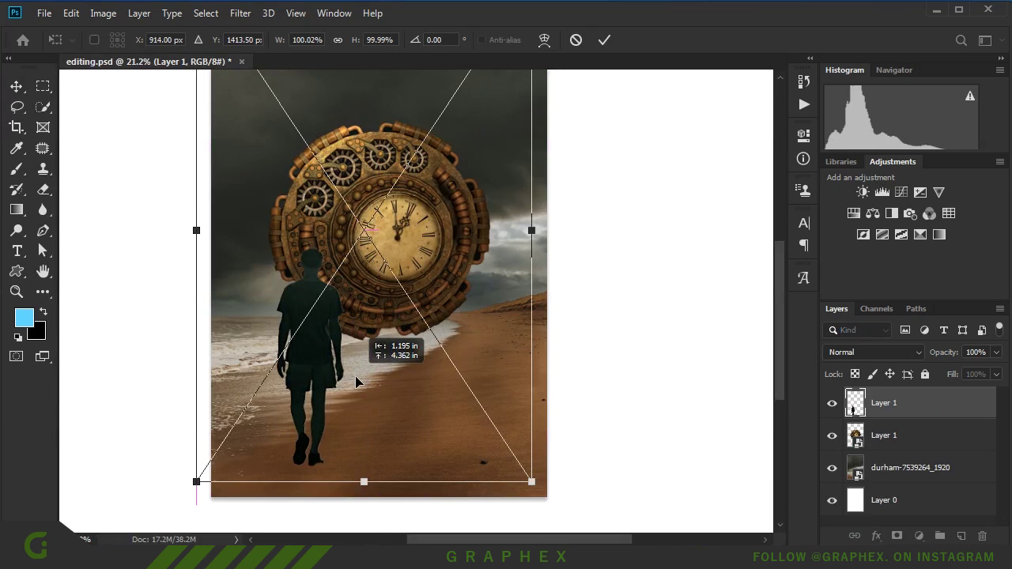
scroll(386, 434, down, 1)
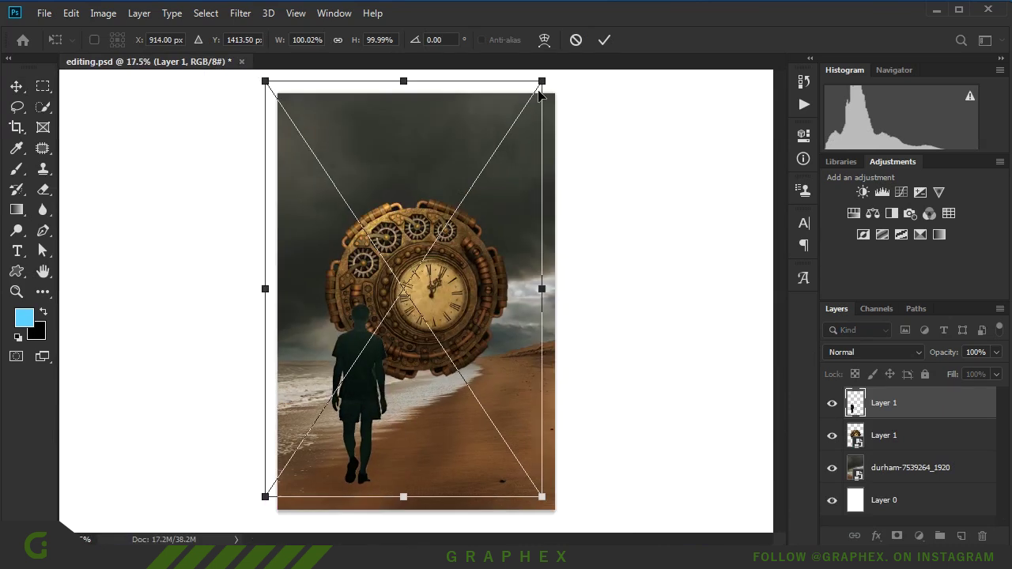
Step: Commit the stones image and lasso one stone onto its own layer
click(604, 40)
scroll(475, 301, up, 4)
scroll(387, 336, up, 3)
scroll(316, 261, up, 4)
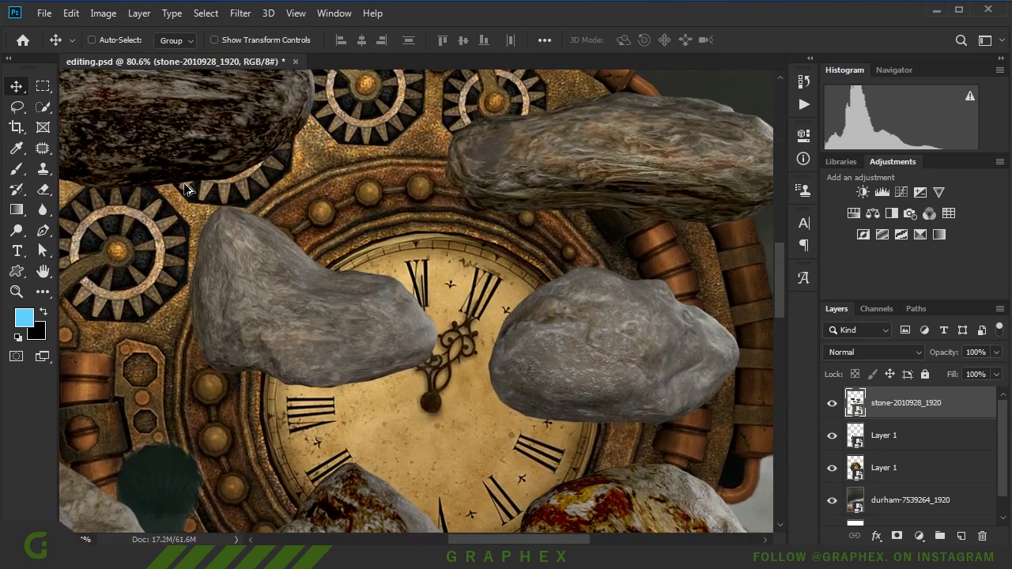
key(l)
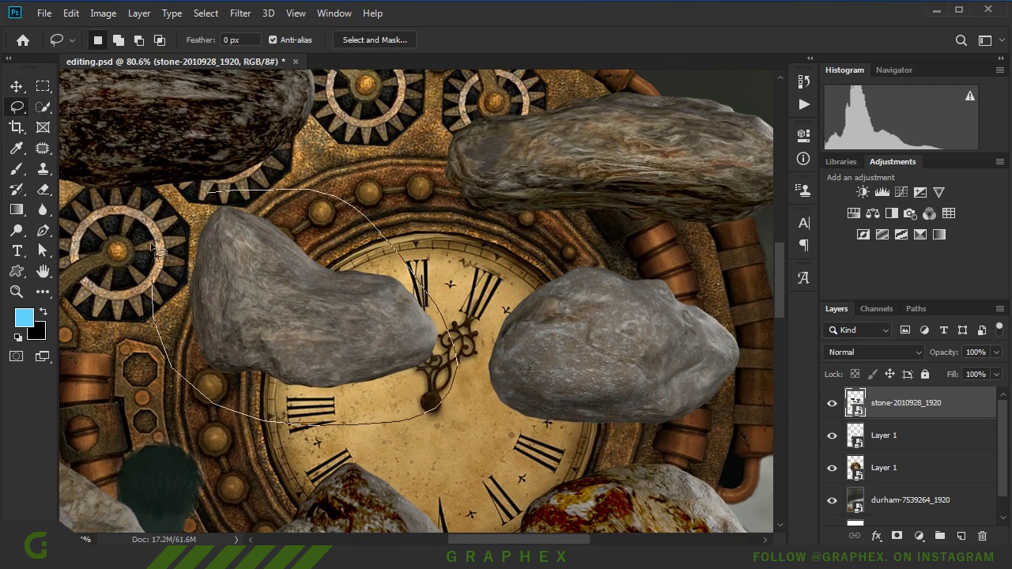
drag(155, 247, 158, 273)
key(ctrl+j)
Step: Copy two more stones, including the left one, onto their own layers
click(933, 437)
scroll(567, 323, down, 2)
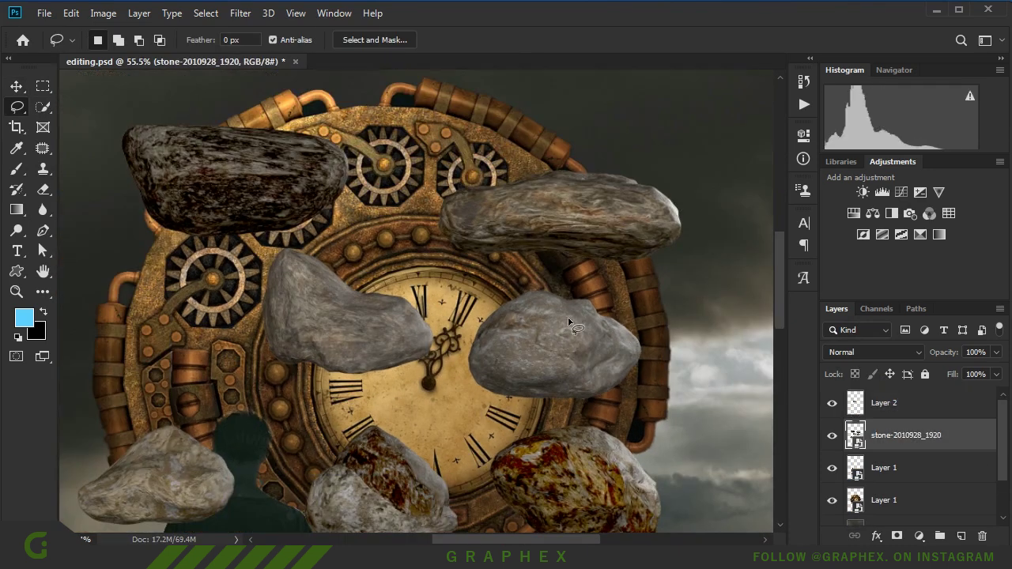
drag(668, 366, 559, 277)
key(ctrl+j)
click(909, 468)
scroll(538, 172, down, 1)
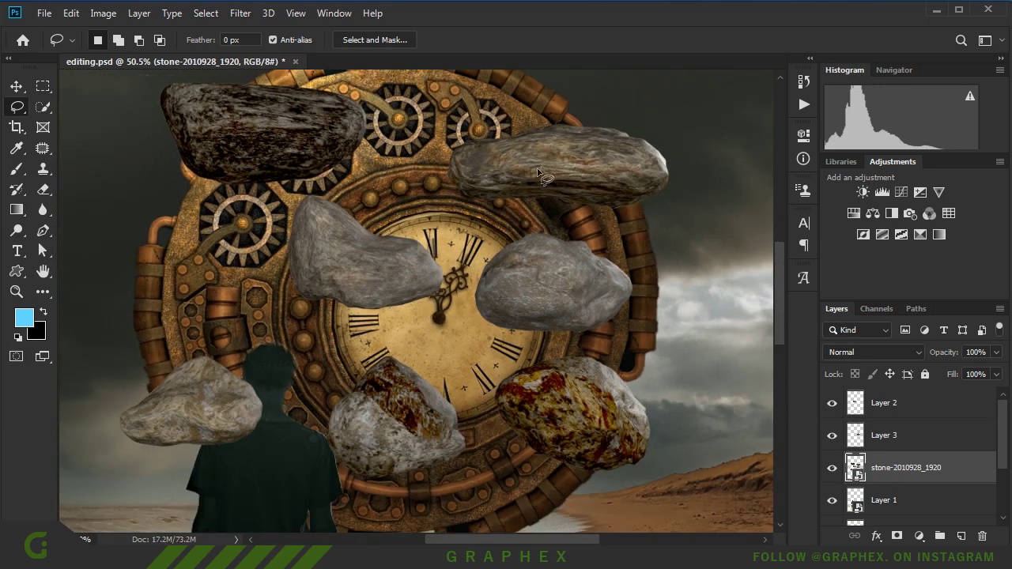
drag(213, 357, 208, 357)
key(ctrl+j)
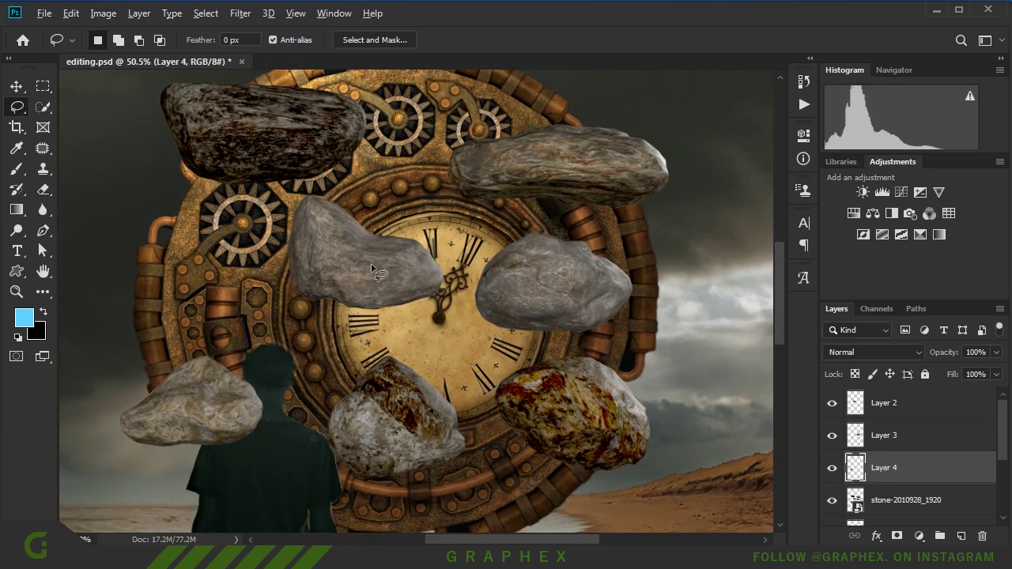
Step: Delete the original stones layer and convert the separated stones to Smart Objects
scroll(416, 300, down, 3)
click(893, 499)
key(Delete)
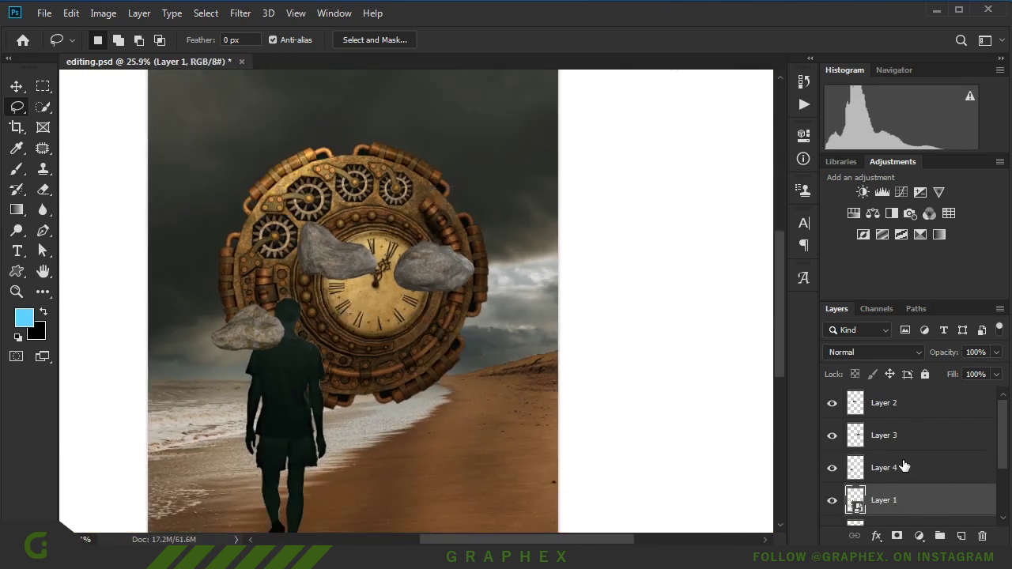
click(893, 468)
right_click(901, 403)
click(755, 328)
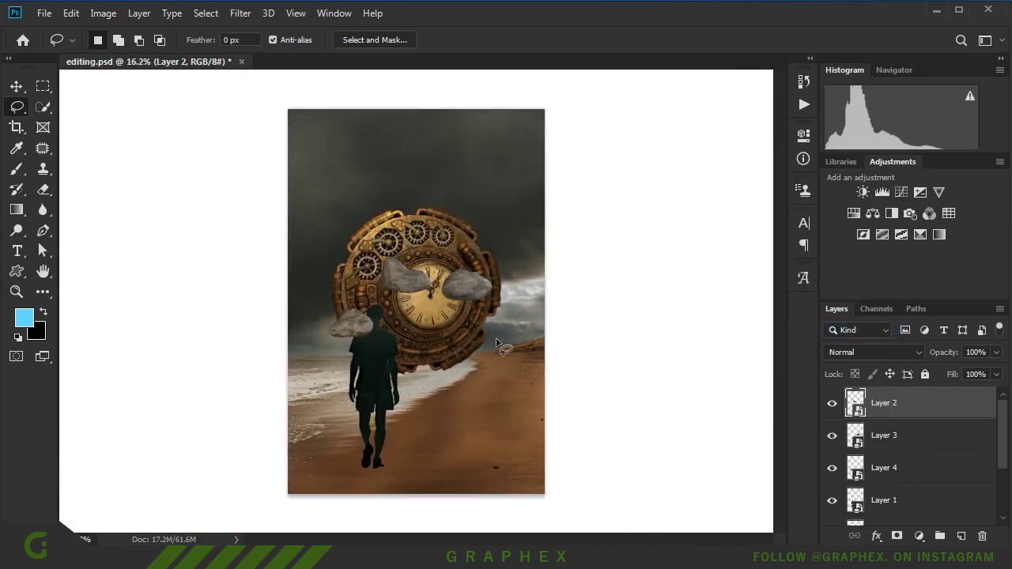
Step: Move the lower stone into place, then shrink and rotate it upright
key(v)
drag(506, 348, 639, 424)
scroll(585, 374, up, 2)
key(ctrl+t)
mouse_move(584, 373)
mouse_down()
mouse_move(606, 285)
mouse_move(575, 297)
mouse_up()
scroll(507, 335, down, 2)
mouse_move(536, 329)
mouse_down()
mouse_move(526, 315)
mouse_move(556, 413)
mouse_up()
click(604, 40)
Step: Move the Layer 3 stone right above the clock, shrink it and nudge it into place
click(884, 435)
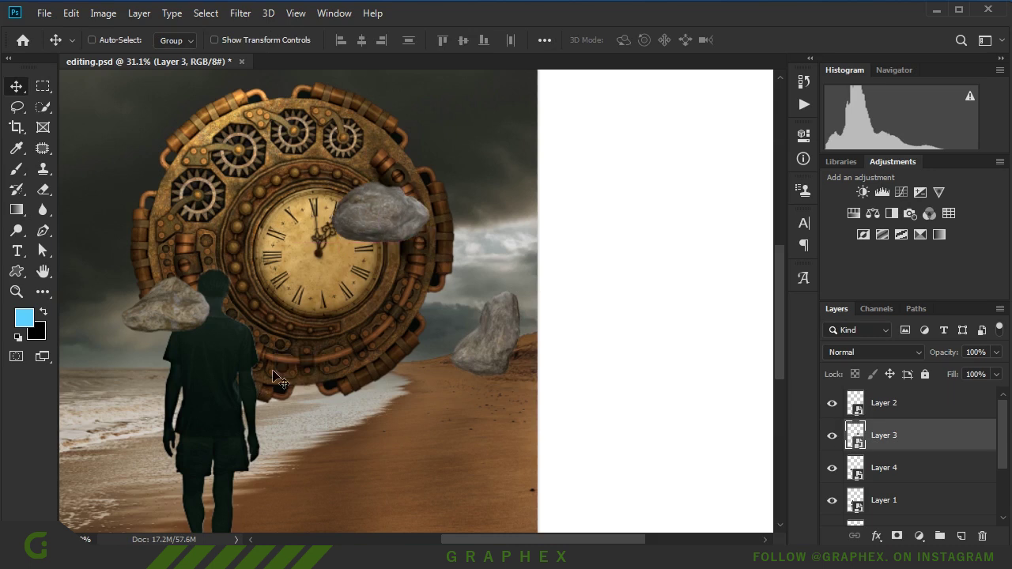
drag(388, 229, 490, 230)
scroll(482, 158, down, 2)
scroll(477, 121, up, 1)
scroll(476, 121, up, 2)
key(ctrl+t)
drag(508, 172, 474, 190)
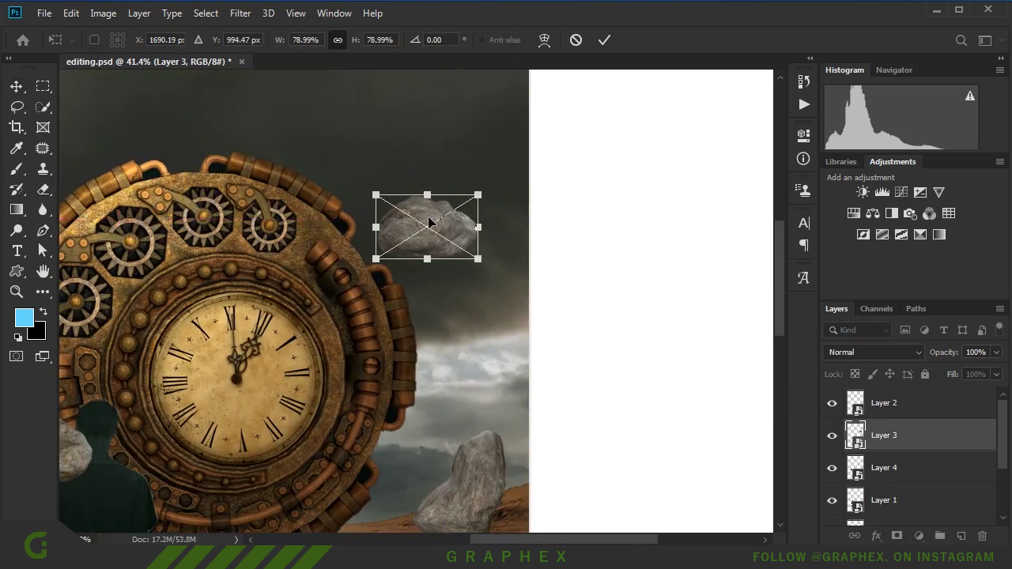
scroll(442, 213, down, 3)
drag(529, 224, 521, 229)
click(603, 39)
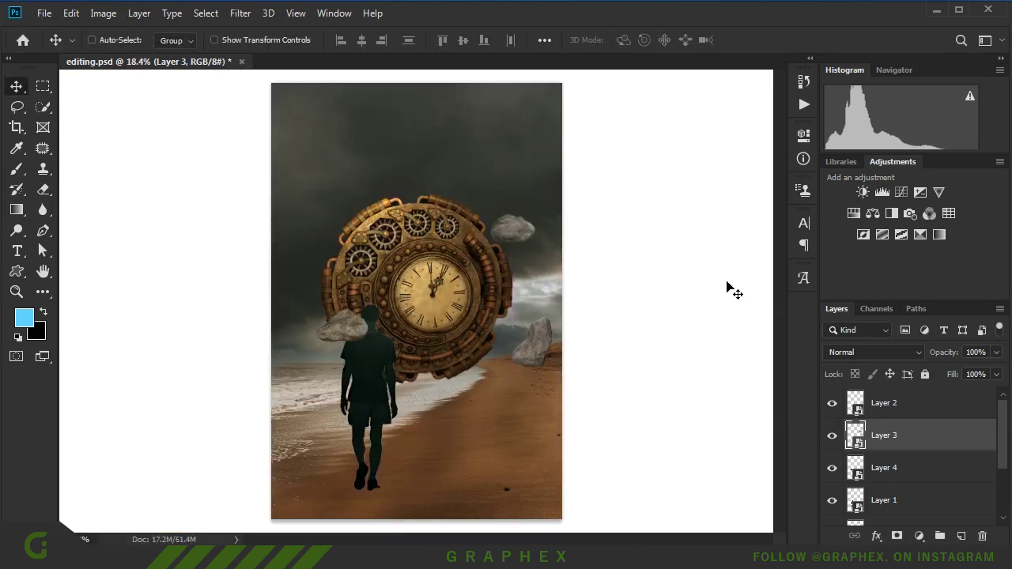
Step: Move the Layer 4 stone up and left and start transforming it
click(884, 468)
drag(340, 326, 324, 307)
scroll(308, 315, up, 2)
scroll(309, 314, up, 2)
key(ctrl+t)
Step: Rotate the left stone and add a layer mask to the clock layer
mouse_move(427, 285)
mouse_down()
mouse_move(318, 334)
mouse_move(229, 282)
mouse_up()
click(604, 39)
scroll(367, 263, down, 3)
scroll(367, 263, down, 1)
click(909, 524)
click(884, 500)
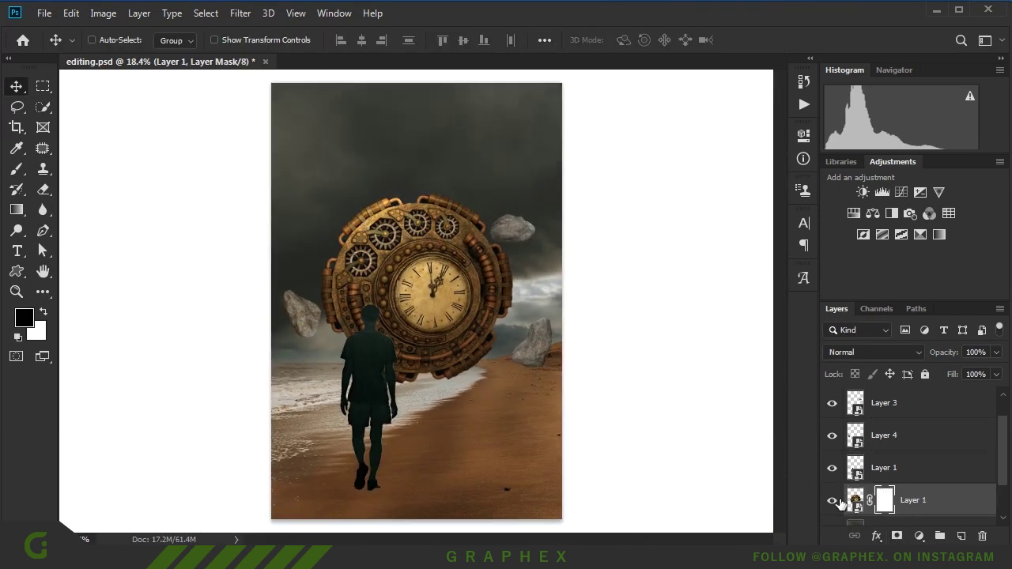
Step: Paint with a soft brush of about 445 px to fade the clock's bottom into the horizon
scroll(368, 320, up, 1)
scroll(449, 332, up, 3)
click(14, 171)
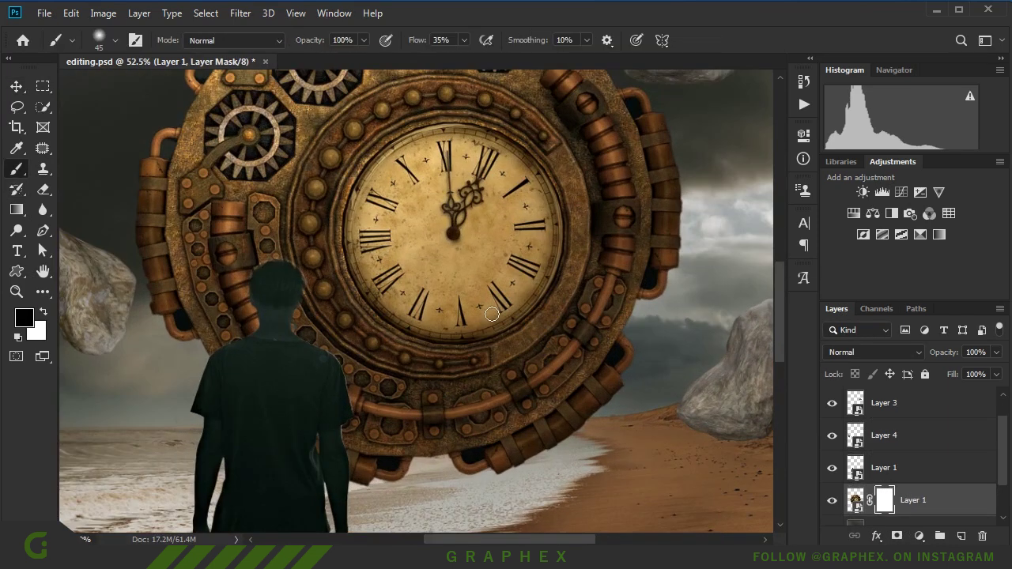
scroll(474, 312, down, 2)
right_click(462, 312)
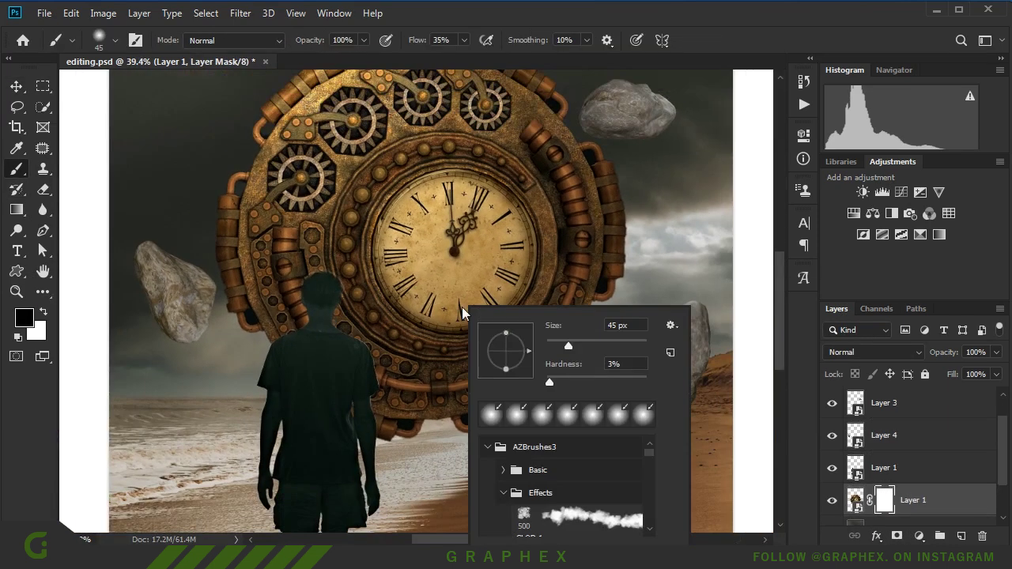
click(733, 48)
mouse_move(418, 356)
mouse_down()
mouse_move(522, 401)
mouse_move(334, 414)
mouse_up()
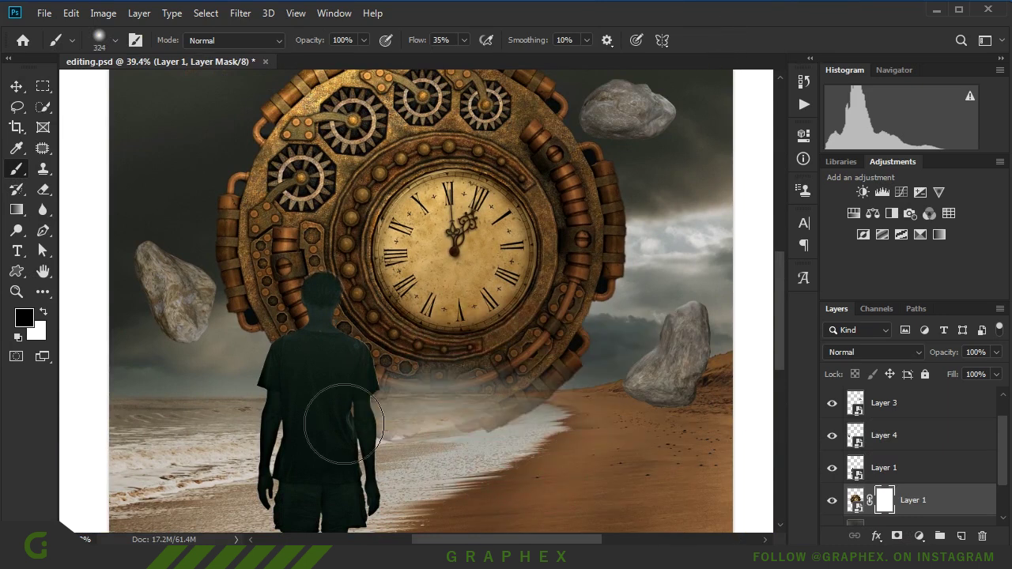
mouse_move(519, 418)
mouse_down()
mouse_move(398, 414)
mouse_move(529, 406)
mouse_move(255, 396)
mouse_up()
mouse_move(399, 407)
mouse_down()
mouse_move(303, 400)
mouse_move(493, 406)
mouse_move(442, 400)
mouse_up()
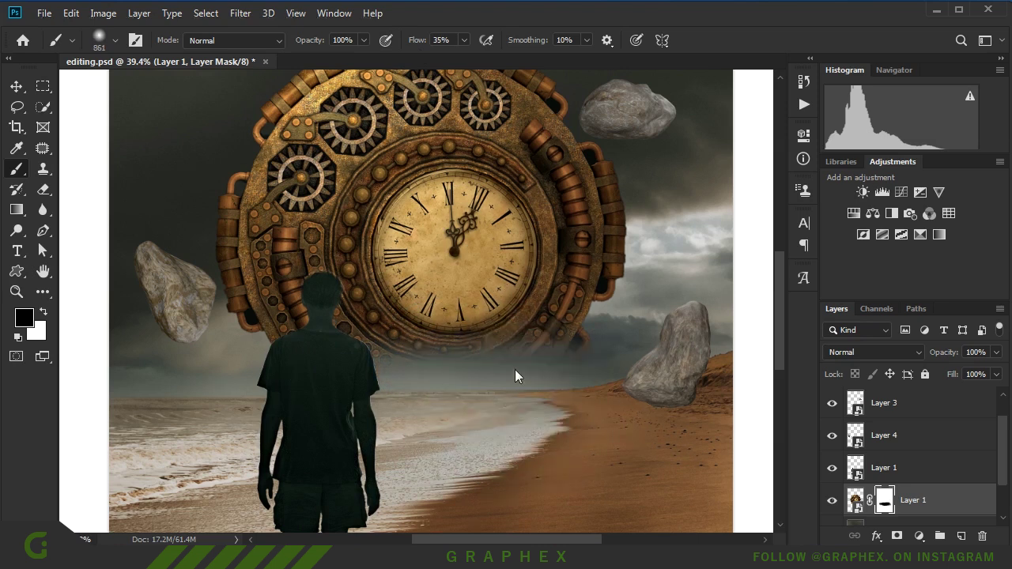
drag(594, 351, 448, 370)
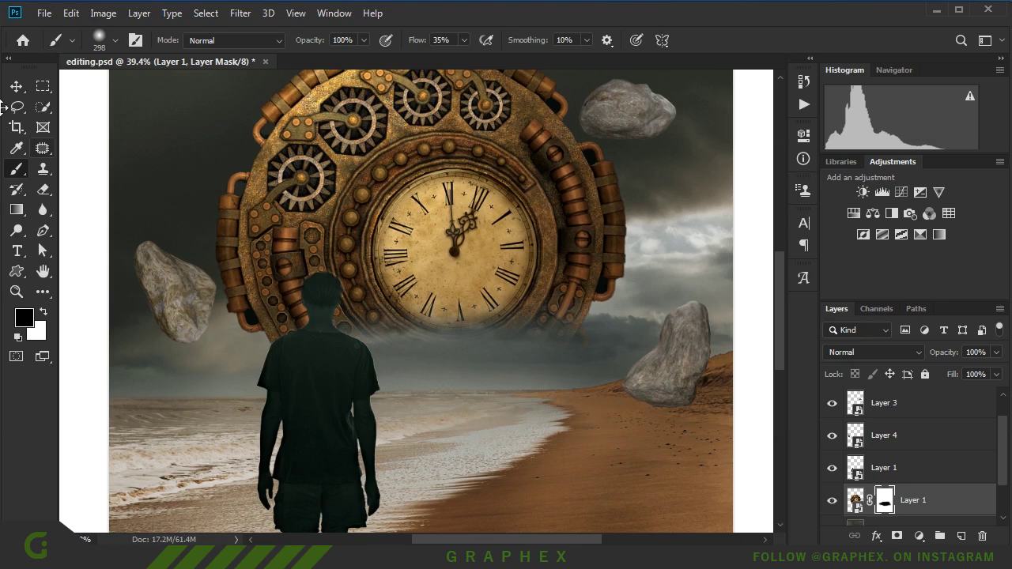
Step: Move the clock down and slightly to the right
key(v)
mouse_move(483, 274)
mouse_down()
mouse_move(495, 349)
mouse_move(486, 395)
mouse_up()
scroll(429, 213, down, 3)
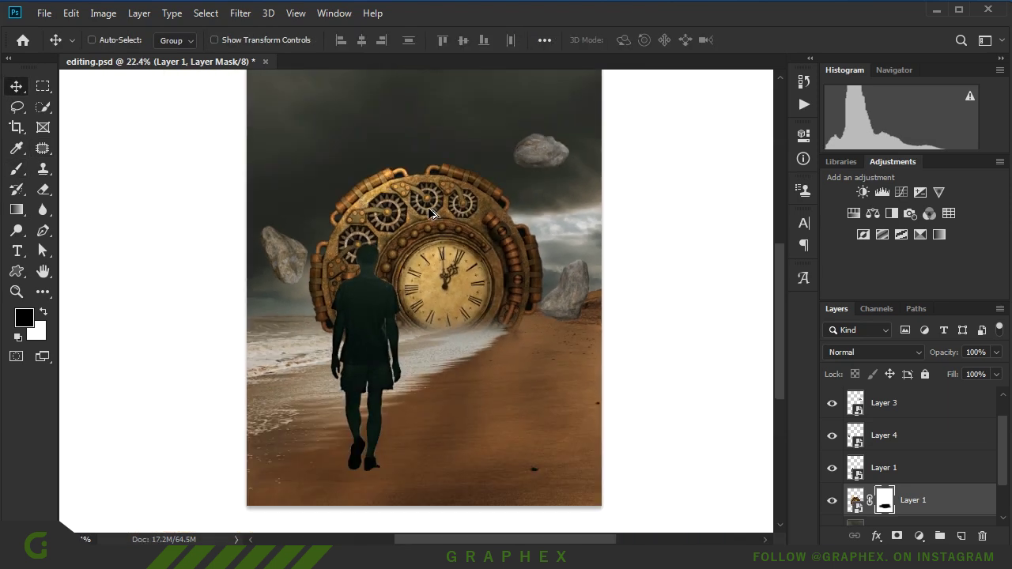
Step: Shrink the clock to about 95% and commit
key(ctrl+t)
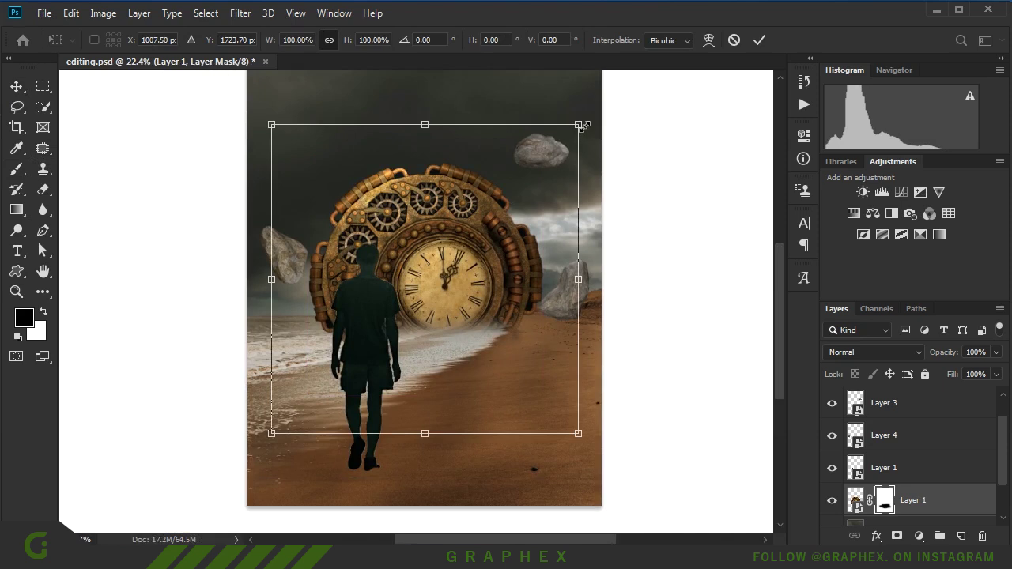
drag(583, 125, 575, 132)
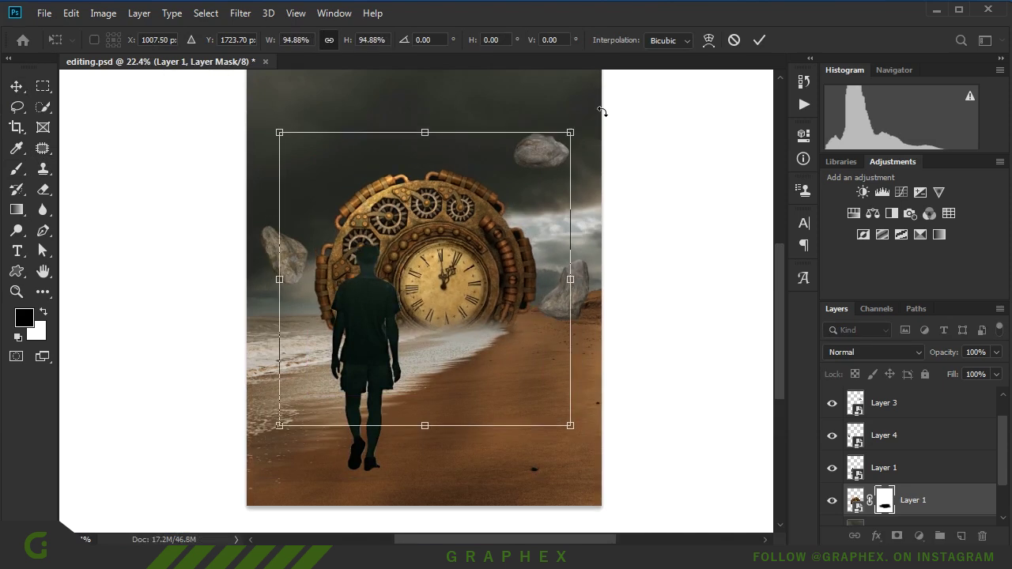
click(758, 41)
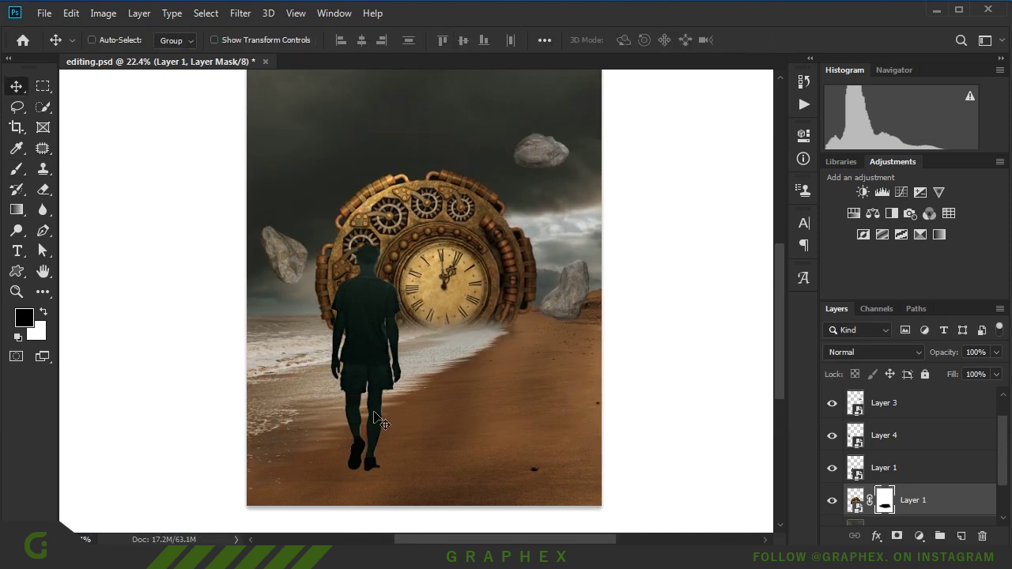
Step: Select the Layer 3 stone and move the top-right stone closer to the clock
right_click(532, 163)
click(550, 166)
mouse_move(563, 170)
mouse_down()
mouse_move(564, 204)
mouse_move(398, 158)
mouse_up()
scroll(569, 162, up, 5)
Step: Scale the clock up slightly to 107.57% and apply the resize
key(ctrl+t)
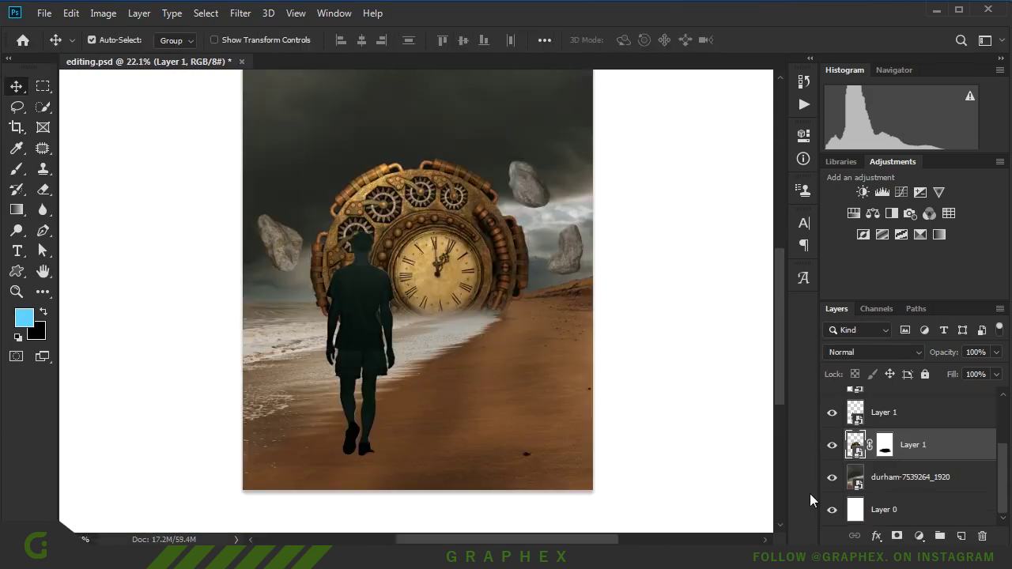
key(ctrl+t)
drag(541, 164, 542, 135)
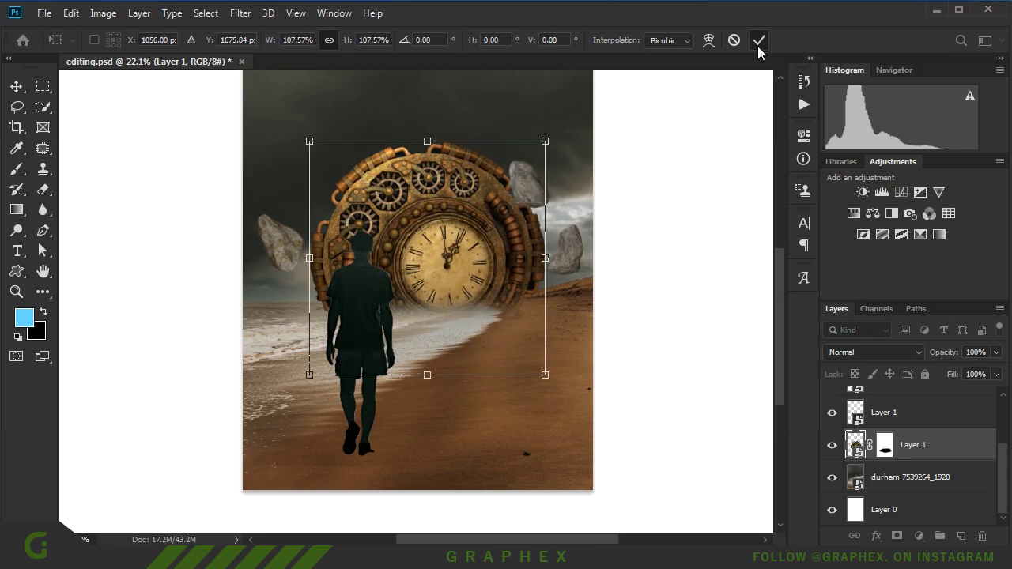
click(759, 41)
key(ctrl+minus)
Step: Add a Levels adjustment clipped to the beach image with output white 215
scroll(467, 345, up, 1)
scroll(466, 345, down, 1)
click(910, 477)
click(919, 536)
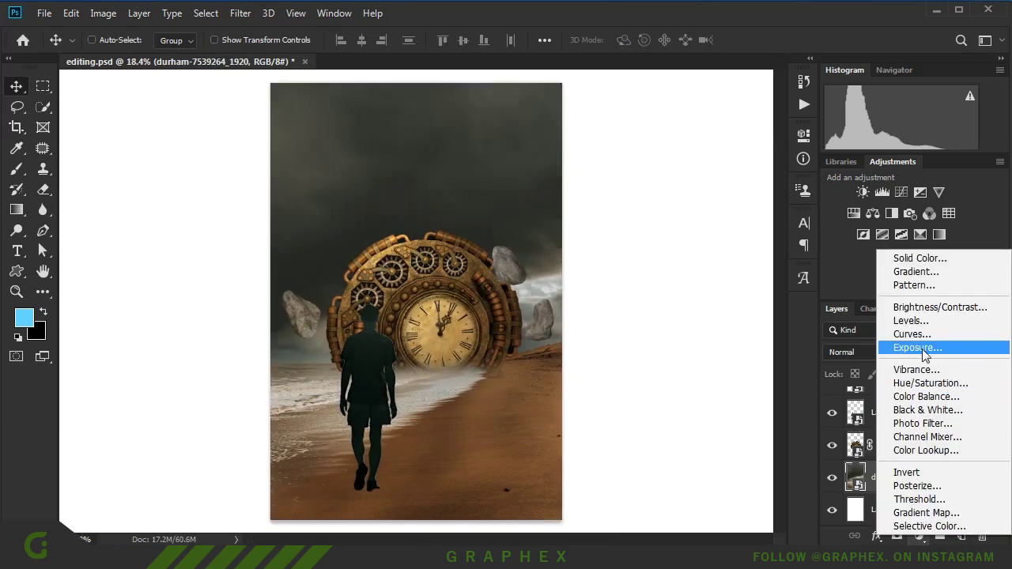
click(911, 320)
click(666, 404)
drag(765, 332, 747, 332)
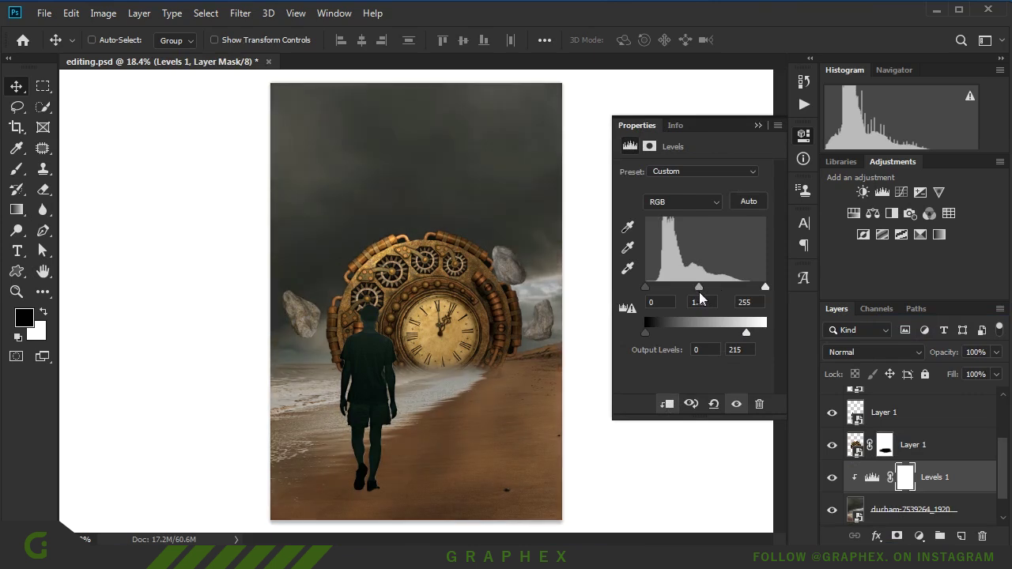
Step: Add a Hue/Saturation adjustment that desaturates and darkens the beach background
click(918, 536)
click(909, 371)
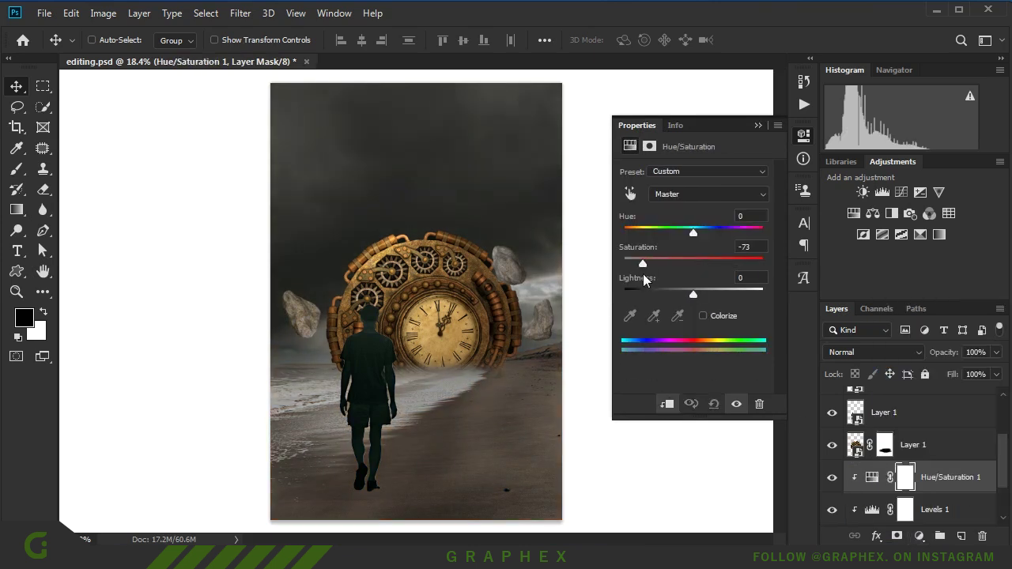
drag(652, 271, 648, 270)
drag(693, 232, 697, 236)
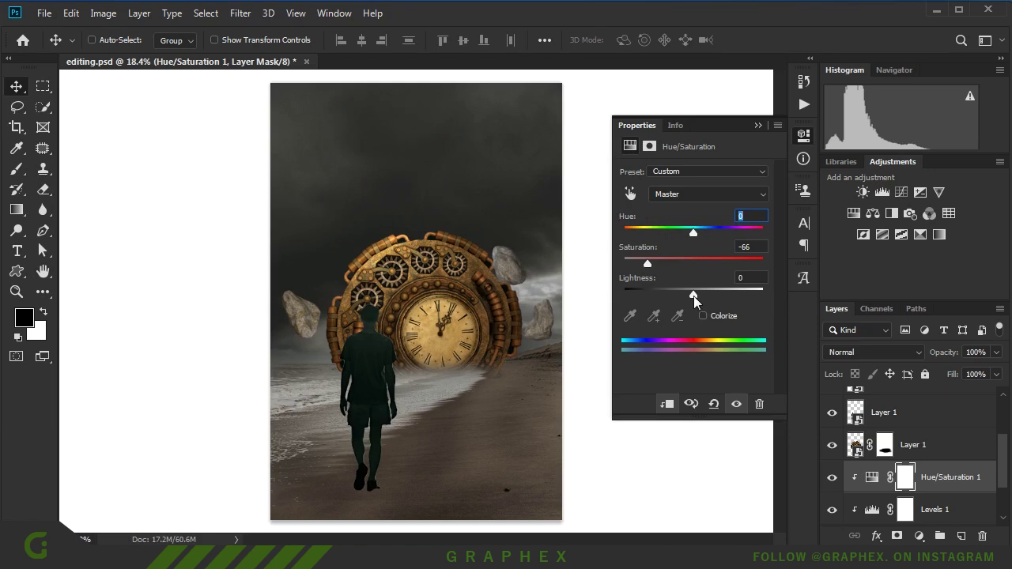
drag(693, 296, 679, 299)
Step: Add a Hue/Saturation adjustment to the clock, lowering its saturation and lightness
click(929, 447)
click(919, 536)
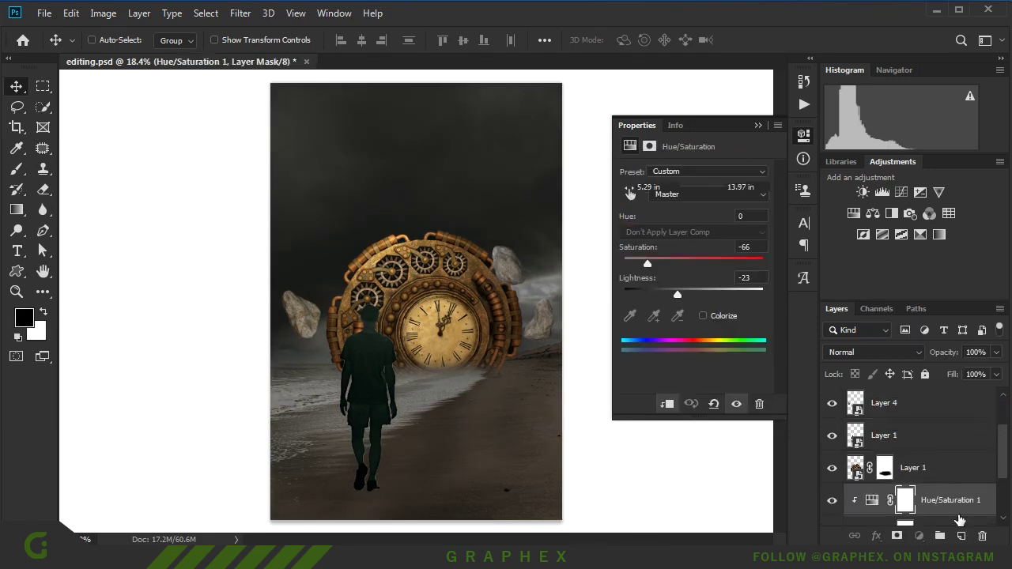
click(909, 385)
drag(693, 264, 644, 264)
drag(682, 294, 670, 301)
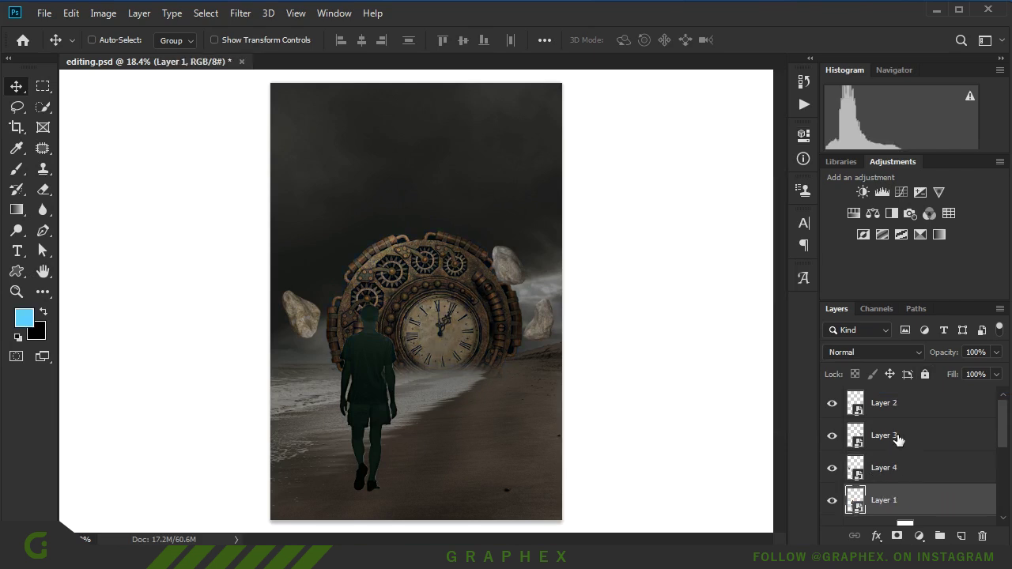
Step: Add another clipped Hue/Saturation layer that strongly desaturates the layer below and adjusts its lightness
scroll(897, 439, down, 1)
click(919, 536)
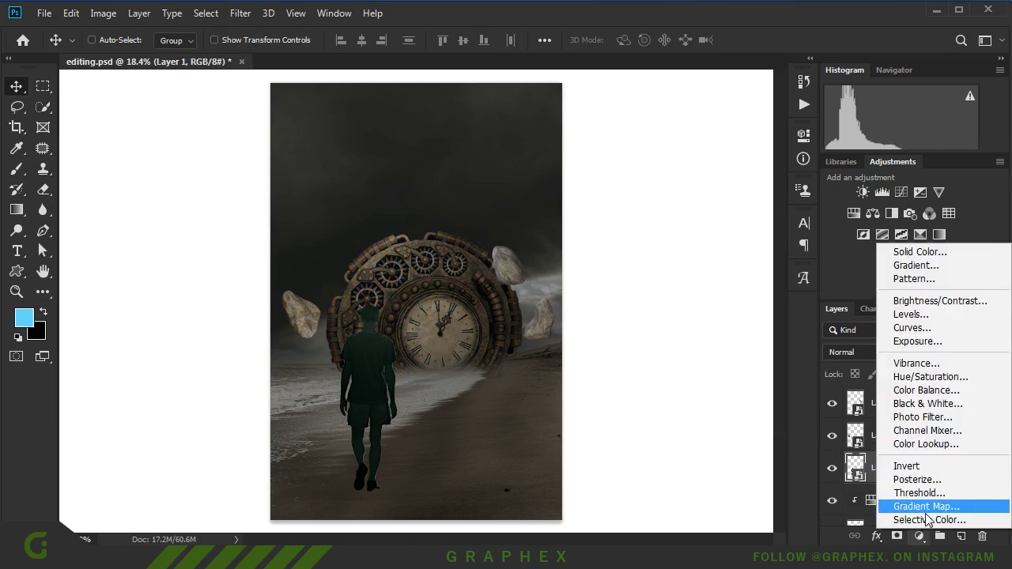
click(878, 374)
key(ctrl+alt+g)
drag(693, 263, 629, 291)
drag(694, 294, 703, 289)
click(757, 125)
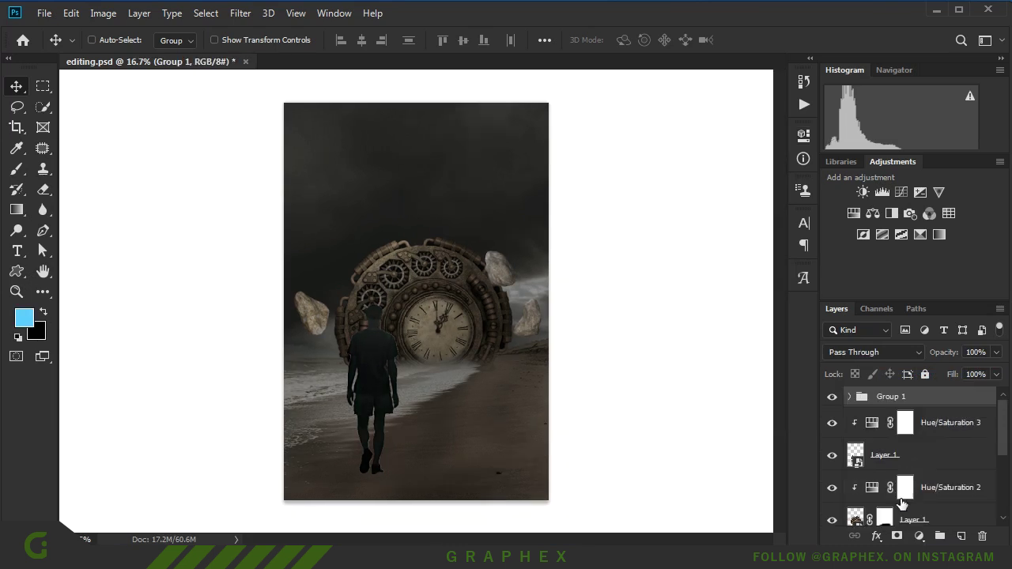
scroll(907, 490, down, 2)
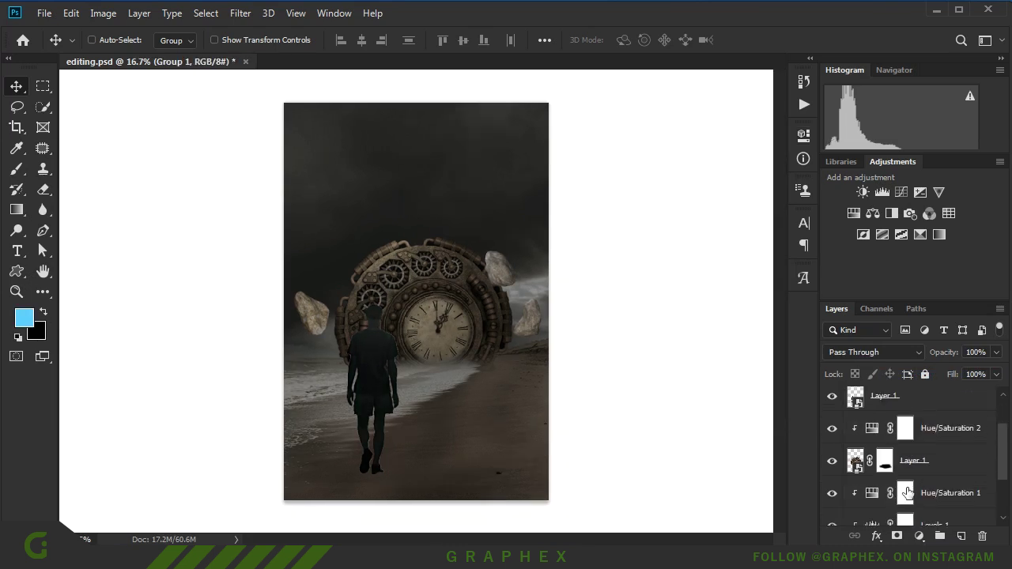
click(933, 431)
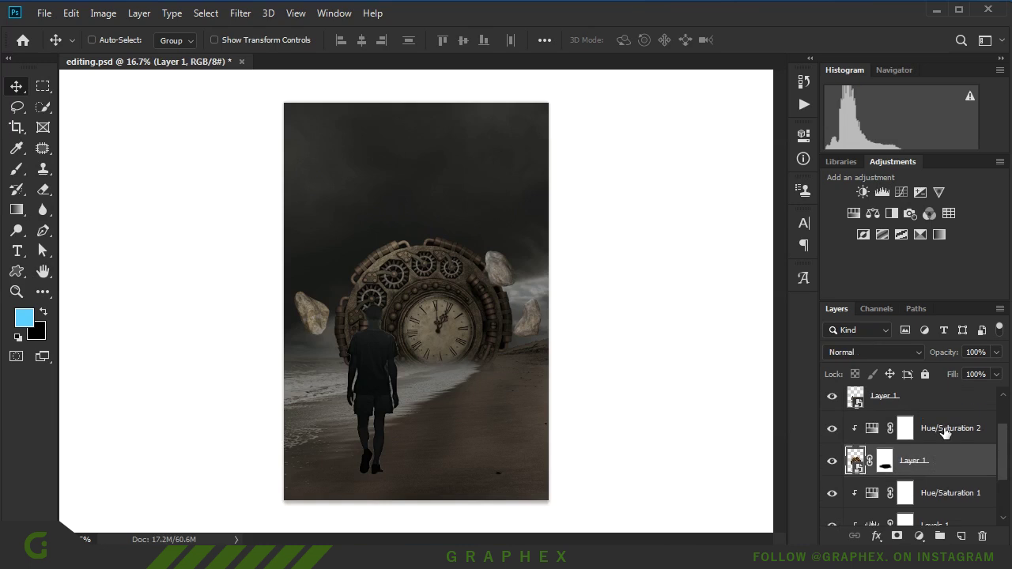
Step: Add a new empty layer above the clock adjustments and switch to the Brush tool
click(961, 536)
scroll(422, 297, up, 3)
scroll(421, 296, up, 2)
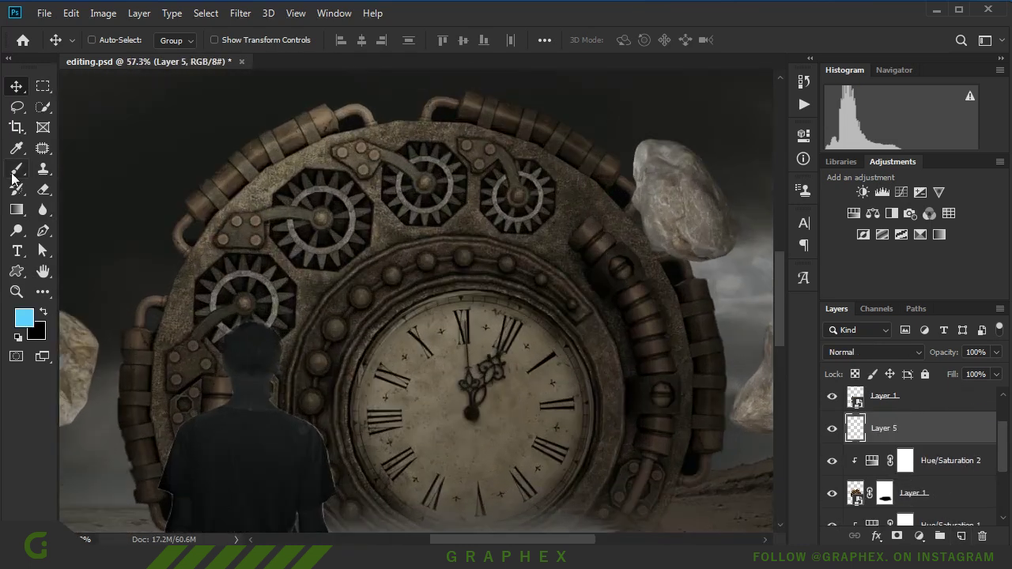
key(b)
alt+right_click(483, 334)
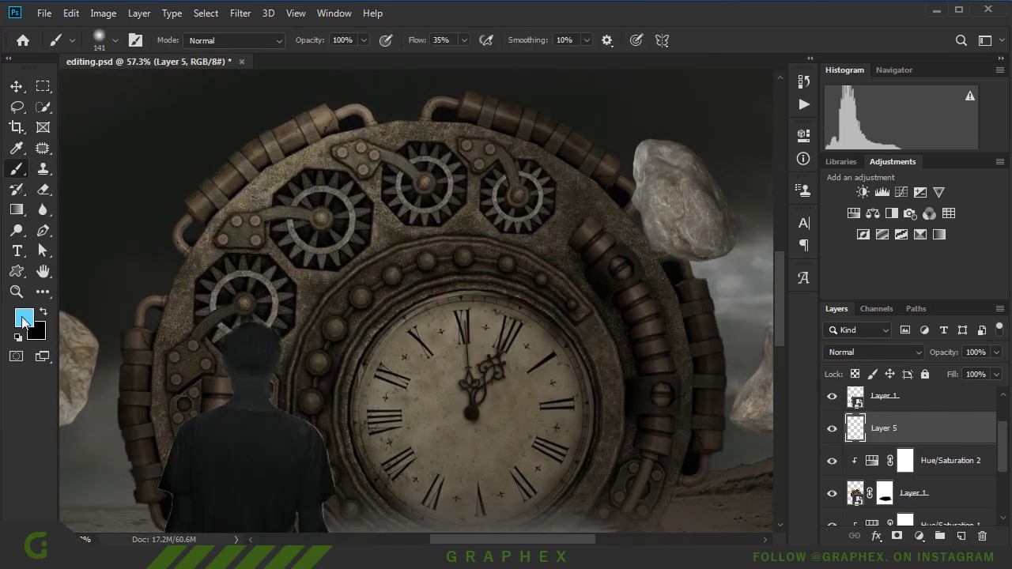
Step: Set the foreground colour to a saturated bright blue
click(24, 318)
click(732, 148)
click(915, 143)
scroll(560, 272, up, 2)
scroll(585, 308, up, 2)
Step: Shrink the brush to 22 px and paint a soft blue dot on one rim rivet
alt+right_click(589, 308)
scroll(537, 308, up, 2)
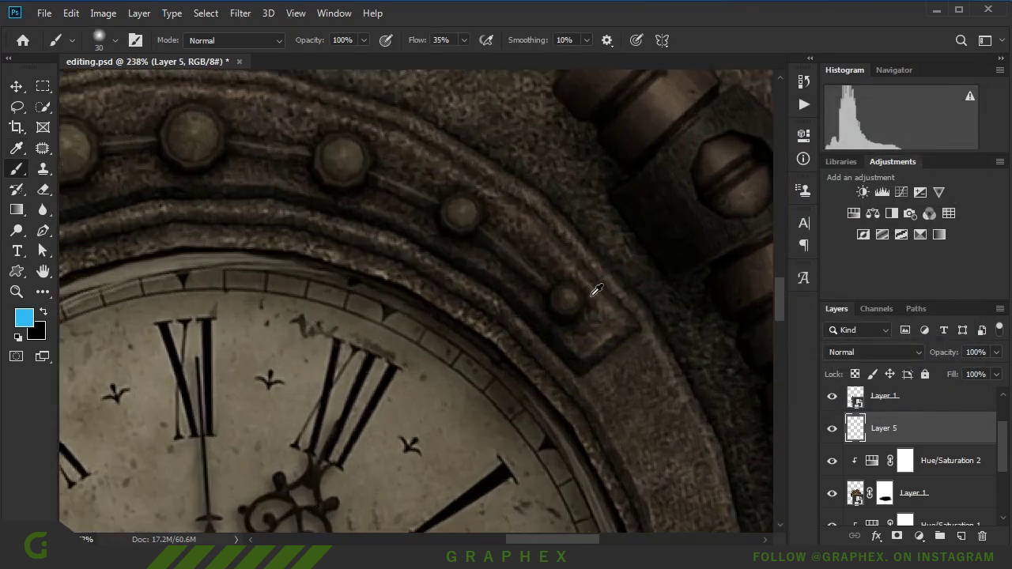
scroll(537, 309, up, 2)
alt+right_click(547, 300)
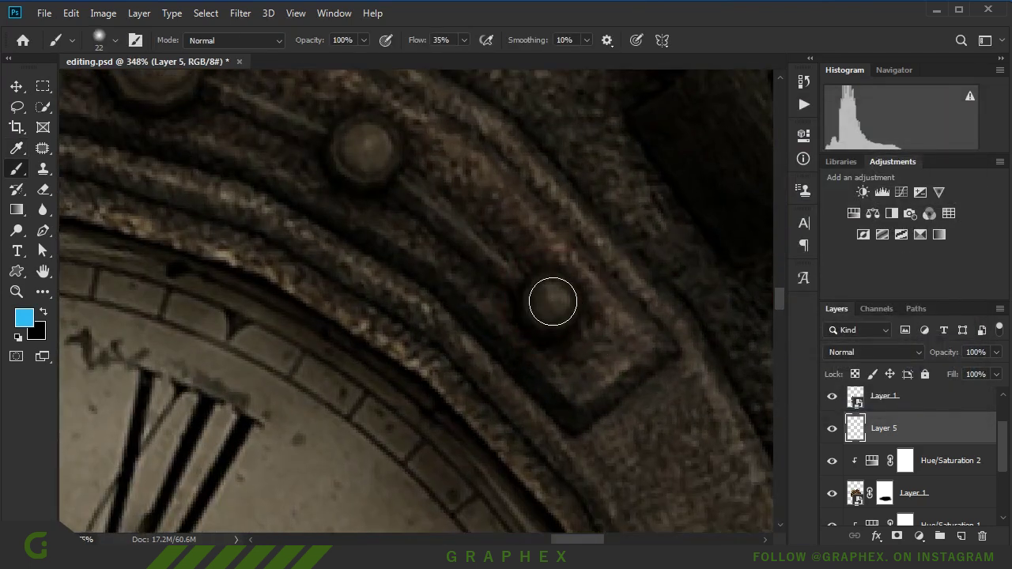
click(553, 301)
key(ctrl+z)
click(549, 300)
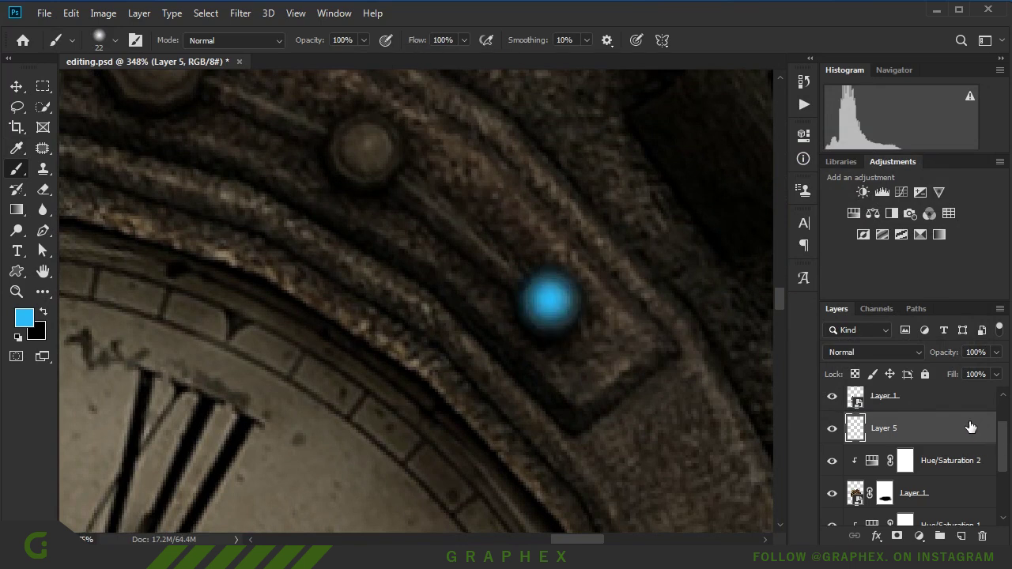
double_click(971, 428)
Step: Give Layer 5's dot a Screen Outer Glow at 57% opacity and 21 px size
drag(724, 244, 817, 111)
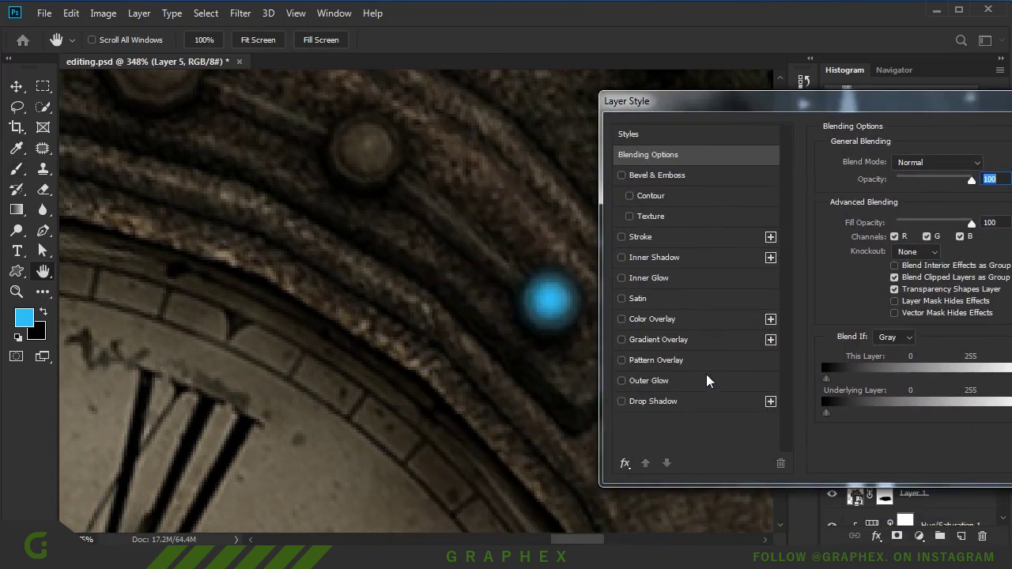
click(696, 381)
drag(910, 181, 927, 179)
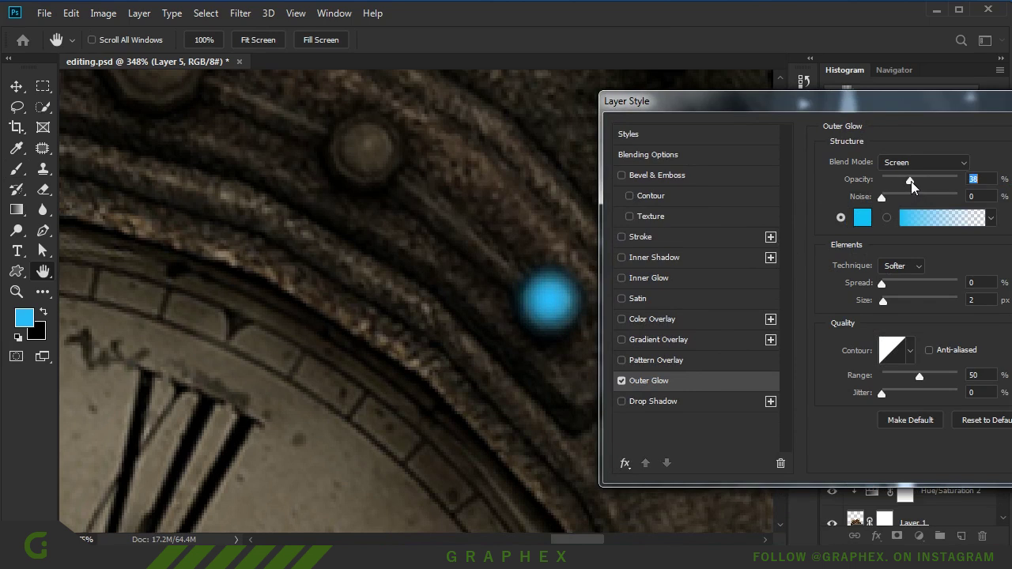
drag(890, 299, 892, 302)
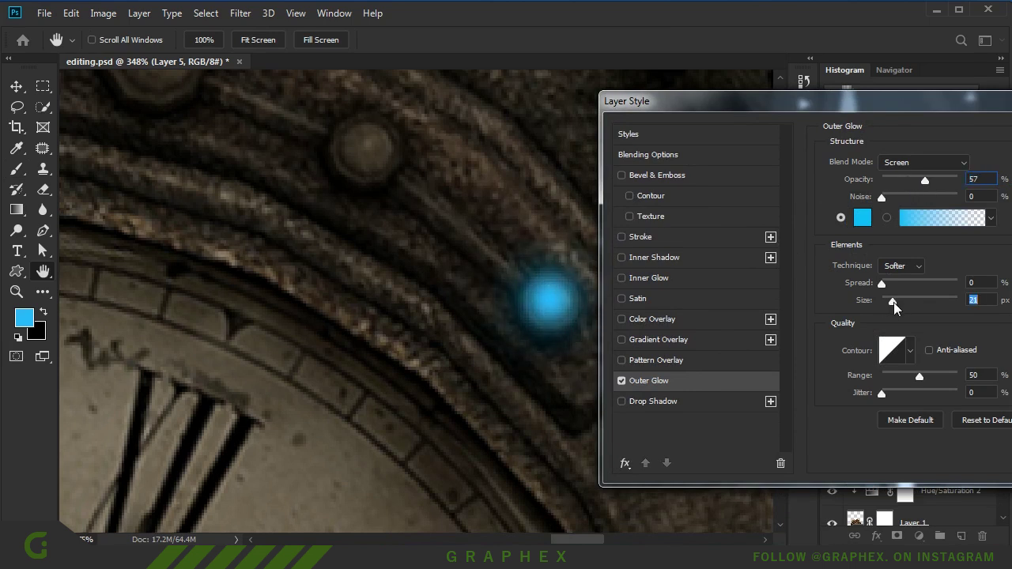
drag(868, 101, 528, 242)
click(824, 275)
key(b)
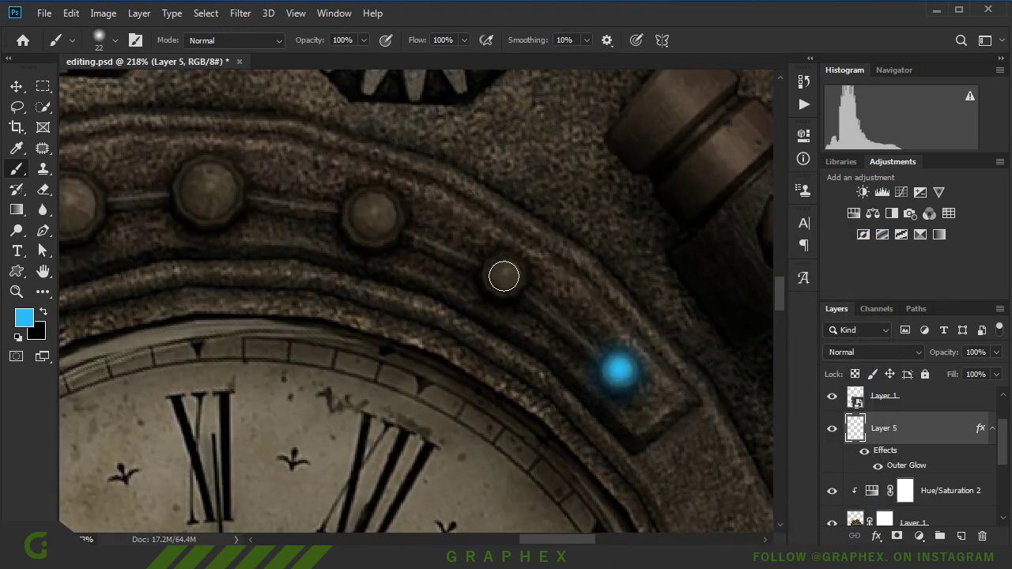
Step: Paint glowing blue dots on the rivets along the upper arc of the rim
click(503, 276)
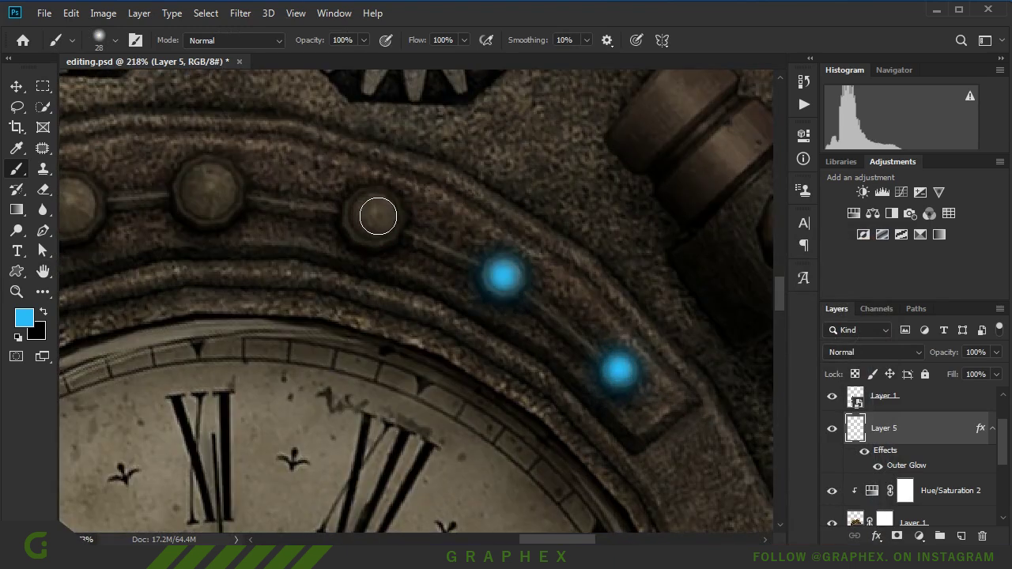
click(373, 214)
click(205, 187)
scroll(298, 287, down, 2)
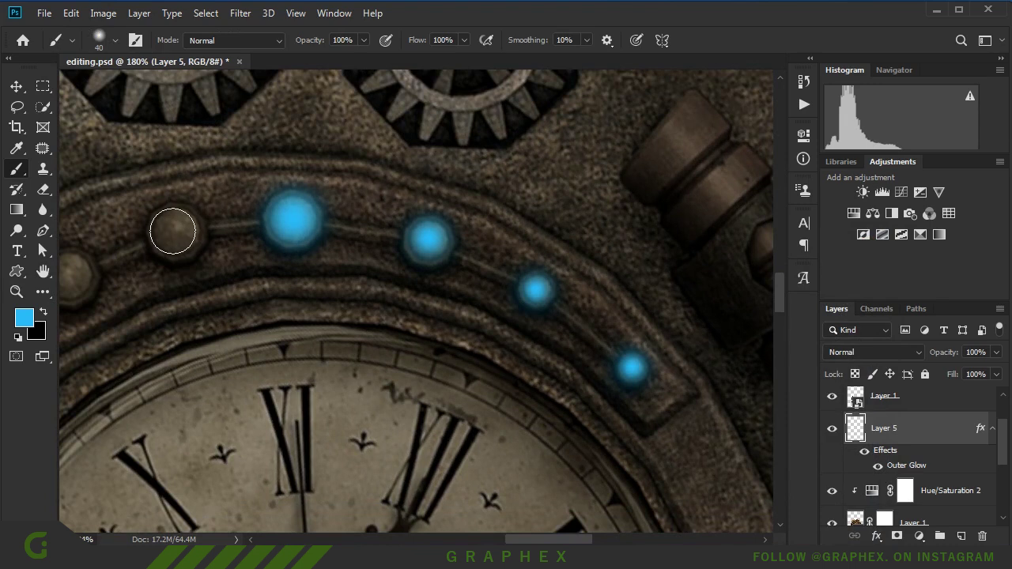
click(173, 231)
scroll(172, 231, down, 3)
click(222, 276)
click(145, 332)
scroll(343, 341, down, 3)
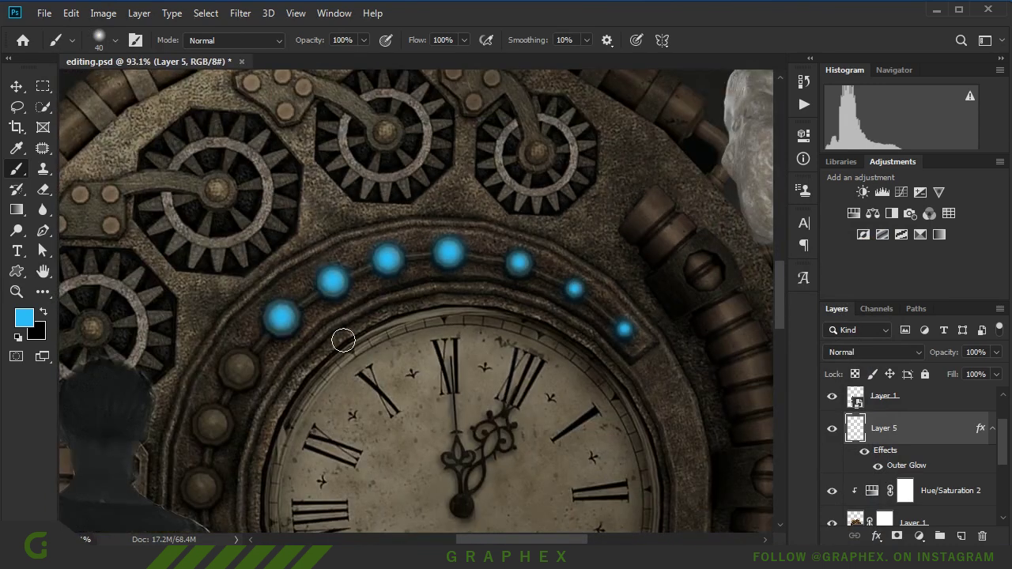
scroll(343, 341, up, 2)
Step: Paint glowing dots on the lower rivets and shrink the brush to 37 px
click(215, 378)
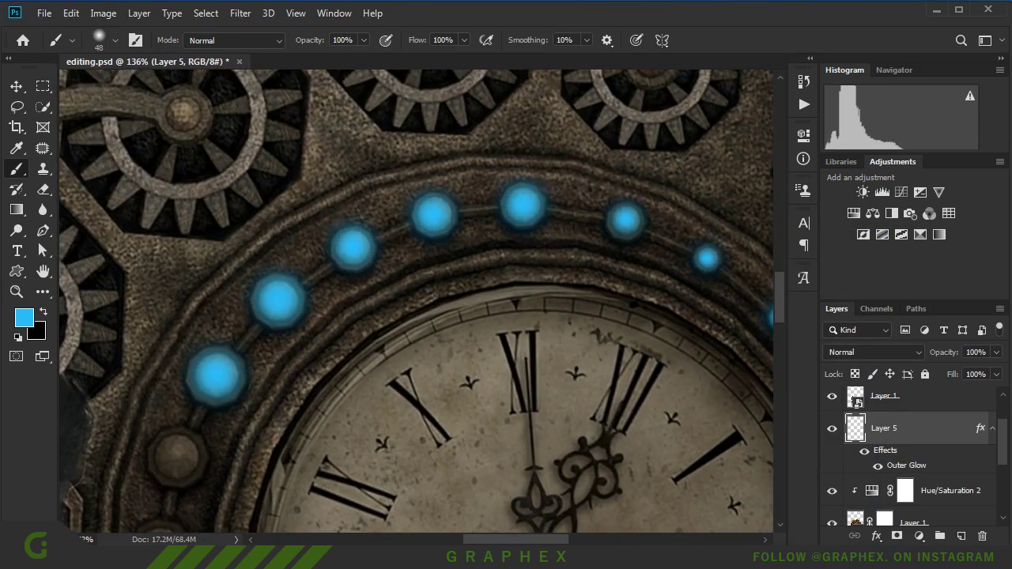
click(172, 459)
scroll(169, 463, down, 3)
click(158, 448)
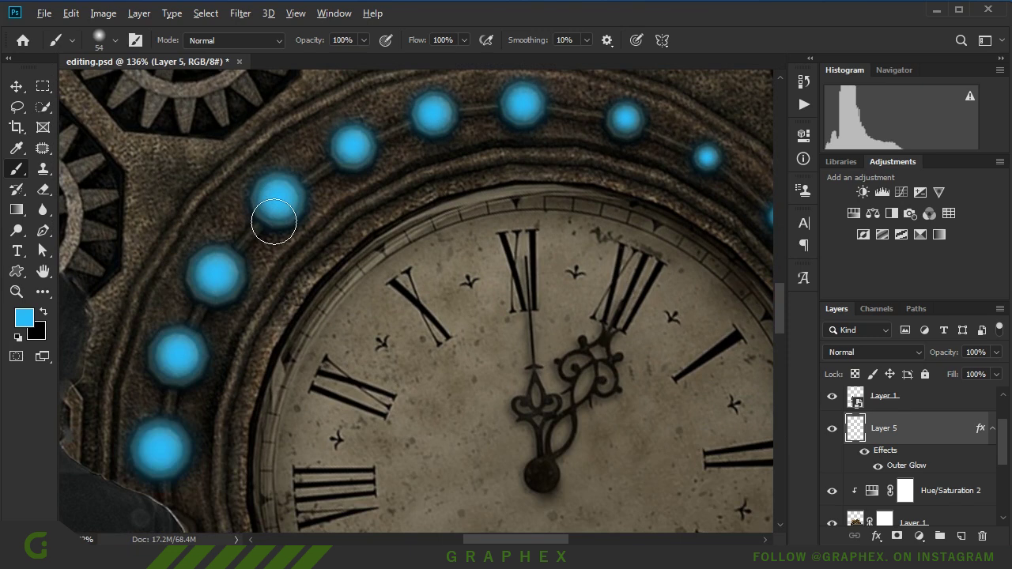
scroll(274, 221, down, 3)
scroll(260, 352, up, 3)
drag(282, 413, 286, 419)
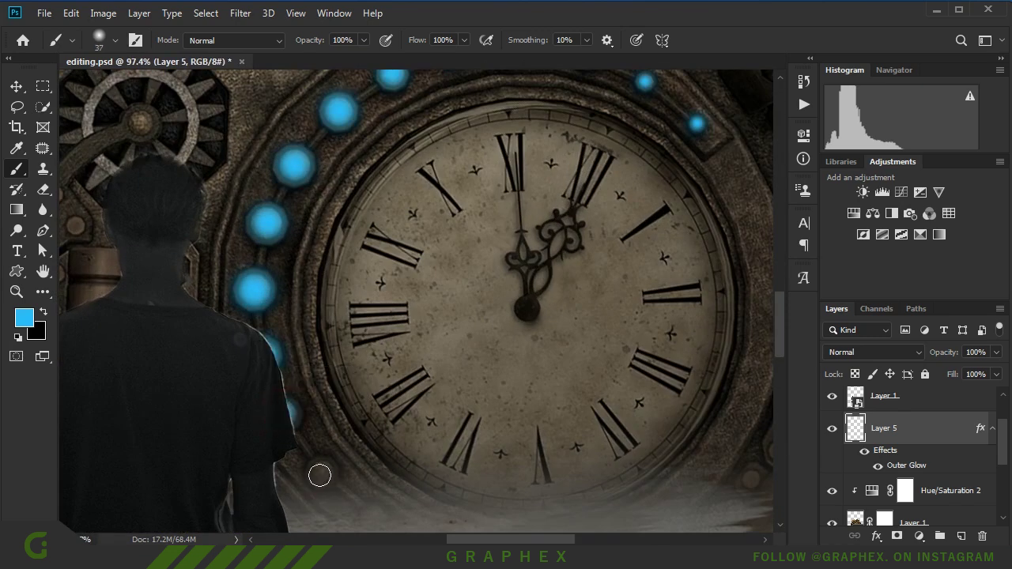
scroll(320, 475, down, 5)
scroll(320, 475, up, 1)
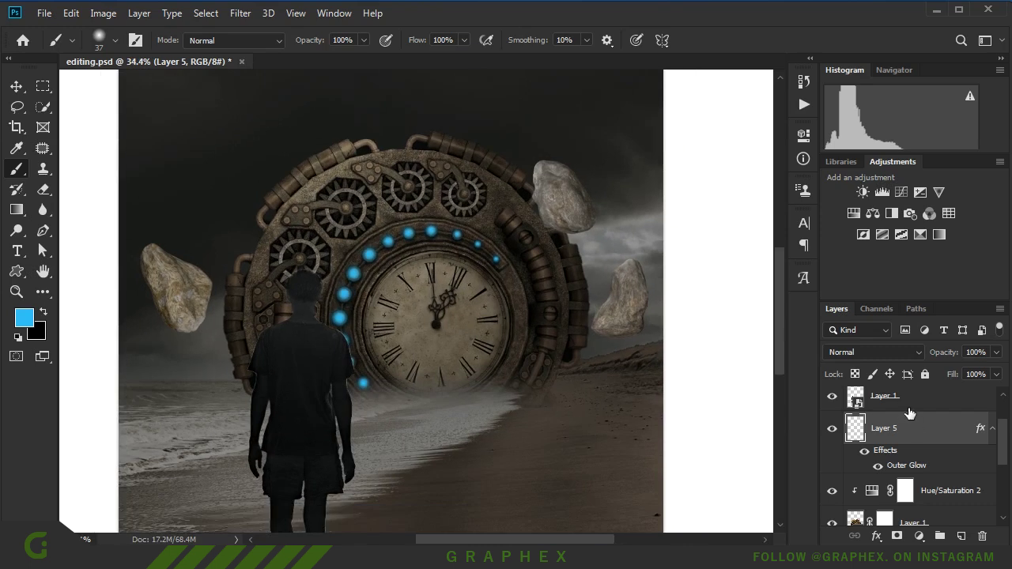
Step: Add a new empty layer above the glowing dots
click(961, 536)
scroll(486, 241, up, 3)
scroll(482, 233, up, 3)
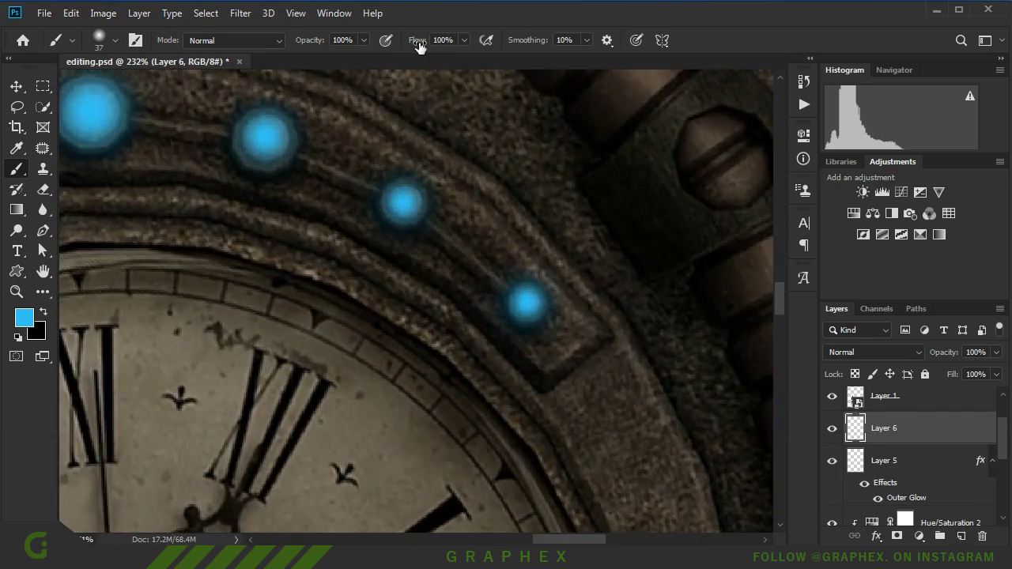
Step: Set the new layer to Screen blending and enlarge the brush with 29% flow
click(874, 352)
click(854, 480)
key(Return)
key(bracketright)
key(bracketright)
scroll(436, 235, down, 2)
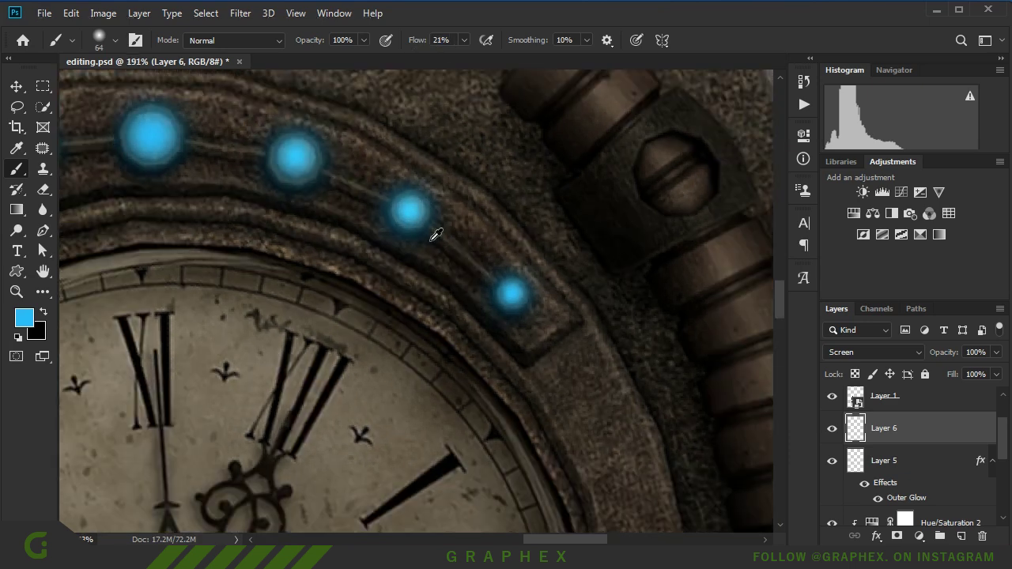
drag(419, 41, 432, 41)
scroll(620, 246, down, 2)
Step: Paint soft blue strokes over the rivet dots down the arc, adding one new dot
click(297, 169)
click(211, 180)
click(134, 210)
scroll(569, 228, down, 2)
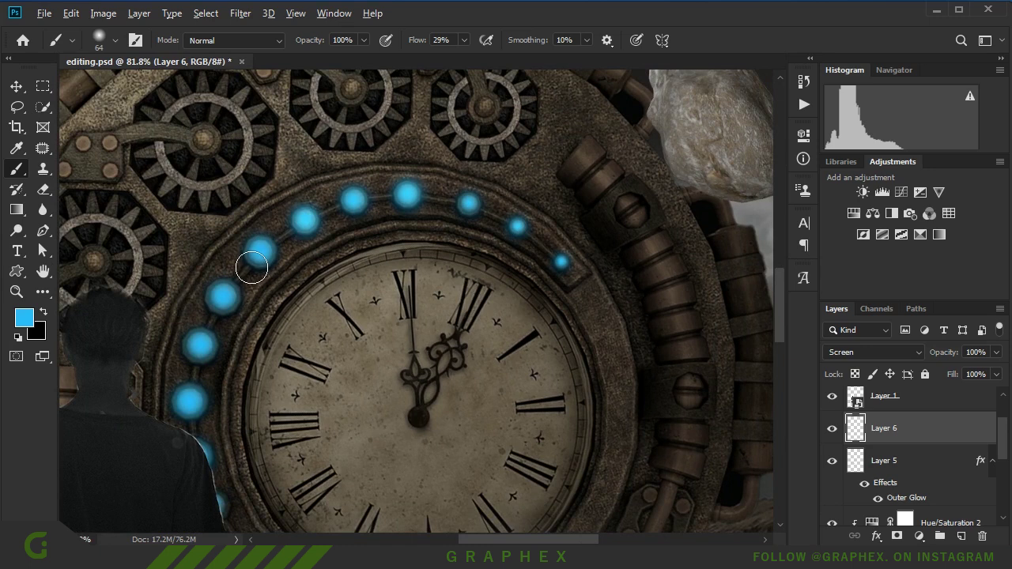
click(255, 257)
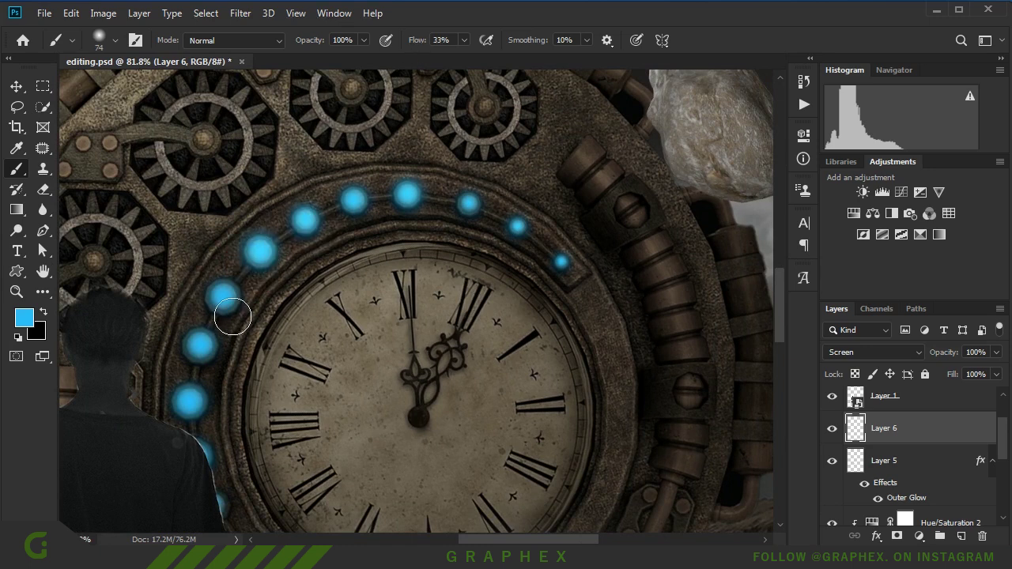
click(224, 298)
click(197, 345)
click(190, 401)
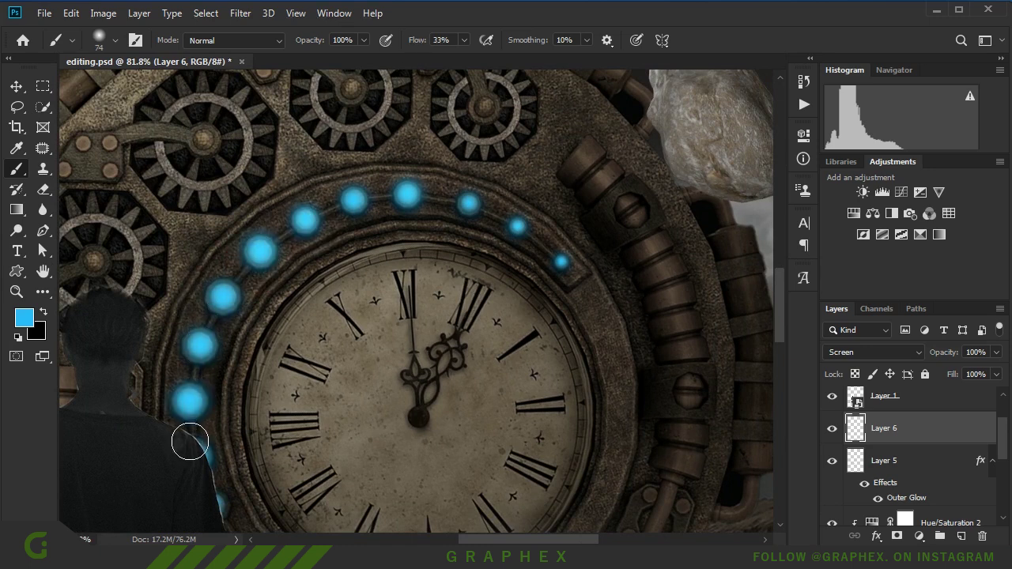
scroll(212, 508, down, 3)
scroll(430, 226, up, 3)
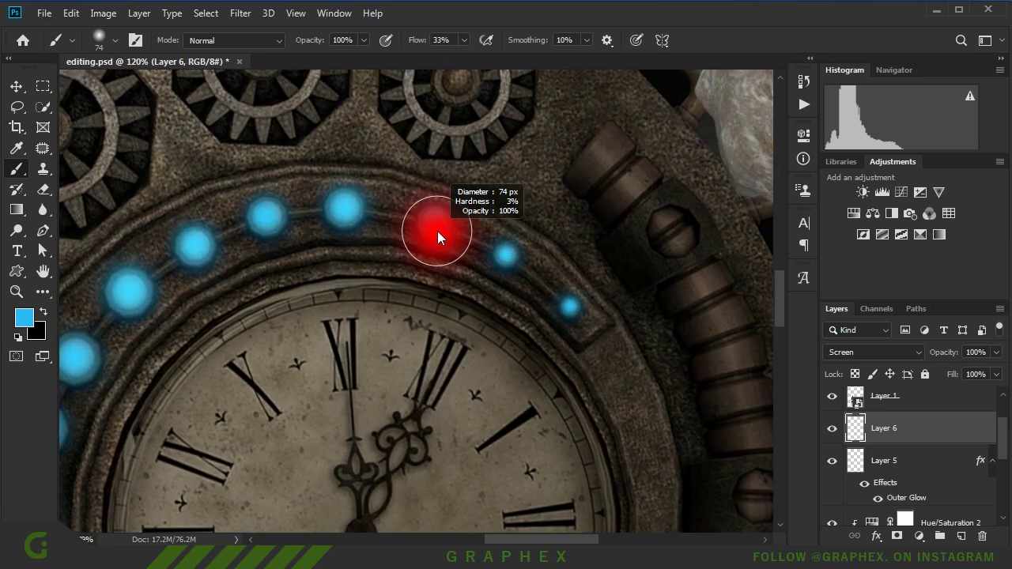
scroll(498, 215, down, 2)
scroll(399, 245, up, 4)
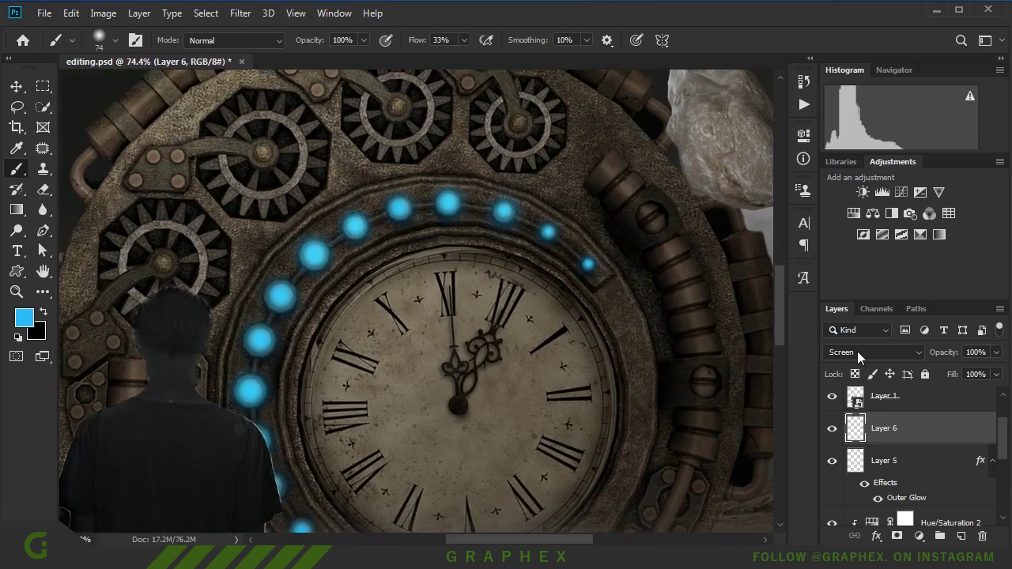
Step: Change Layer 6's blend mode to Linear Dodge (Add)
click(857, 351)
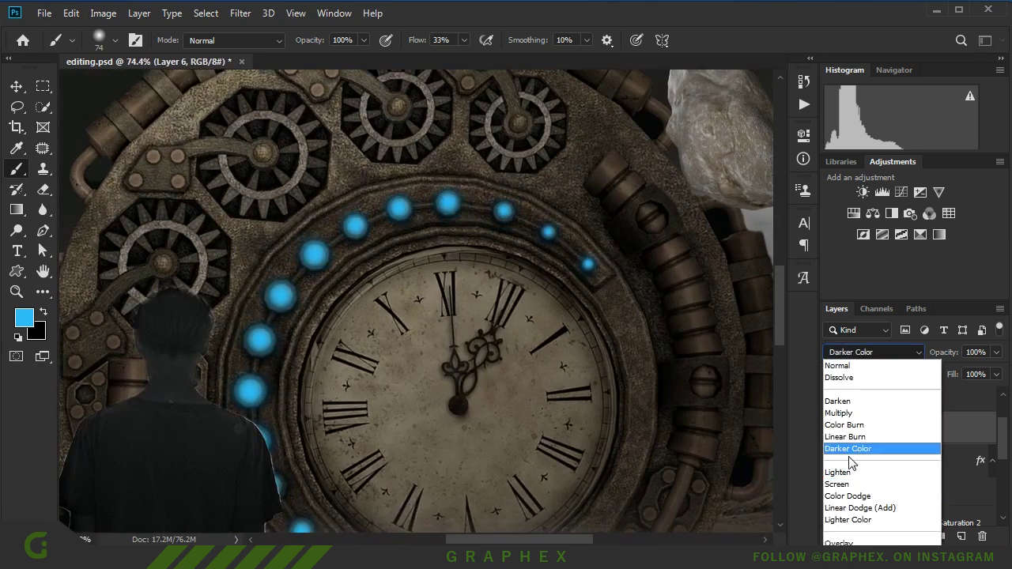
click(860, 507)
scroll(414, 325, down, 5)
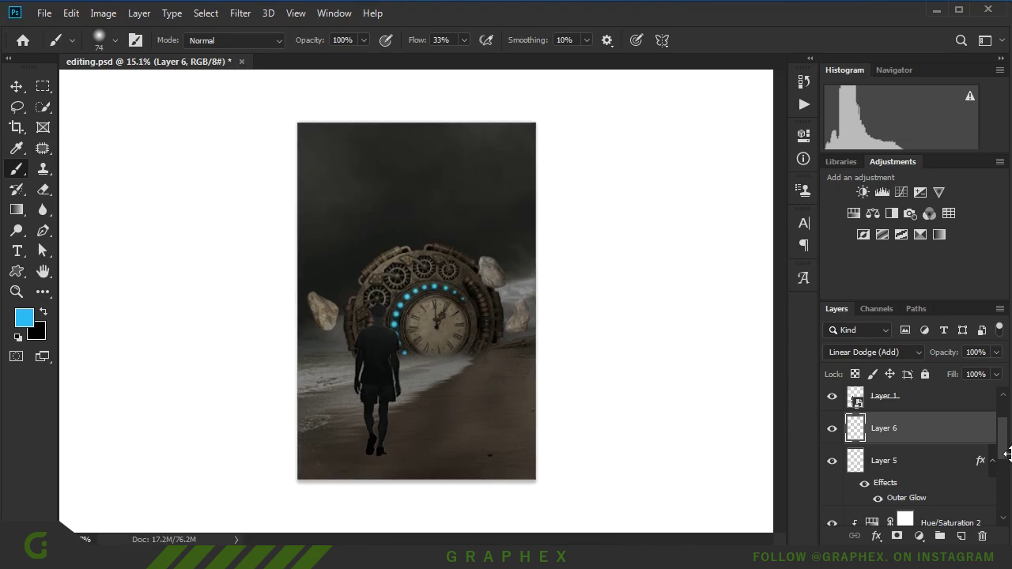
scroll(916, 431, up, 2)
Step: Add a Levels adjustment clipped to Group 1 with output white lowered to 133
click(946, 401)
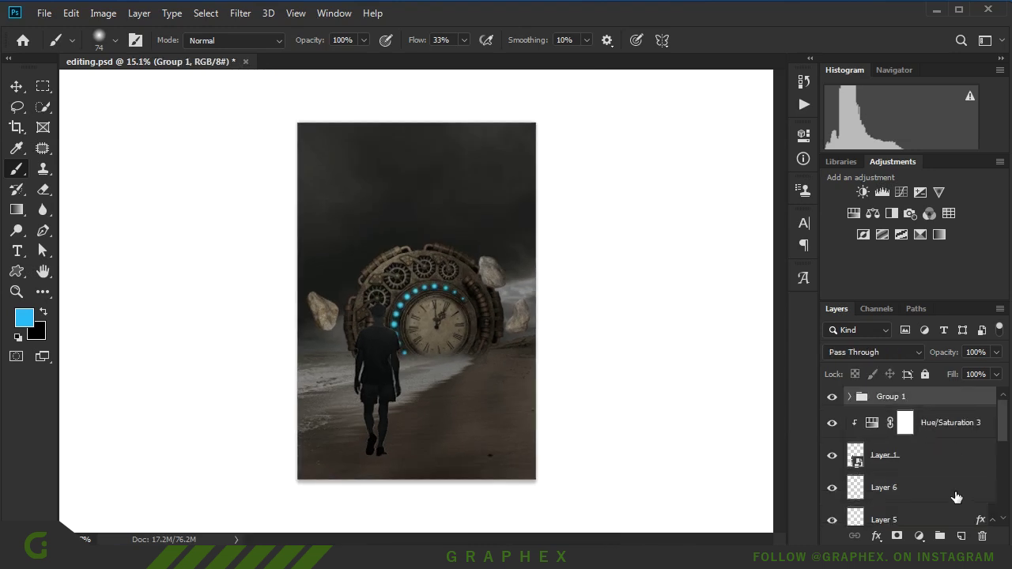
click(920, 537)
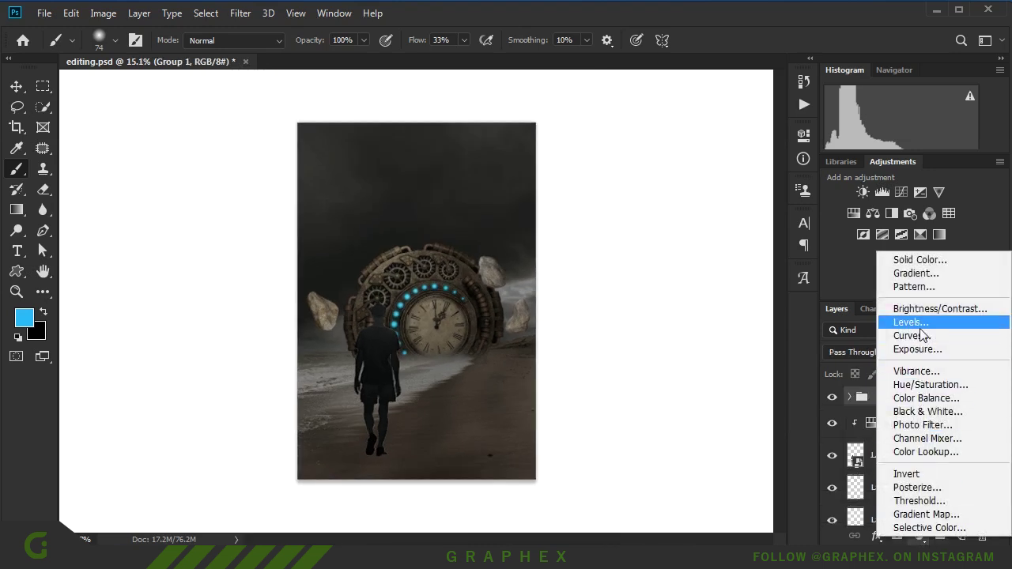
click(910, 323)
click(667, 404)
drag(761, 333, 705, 326)
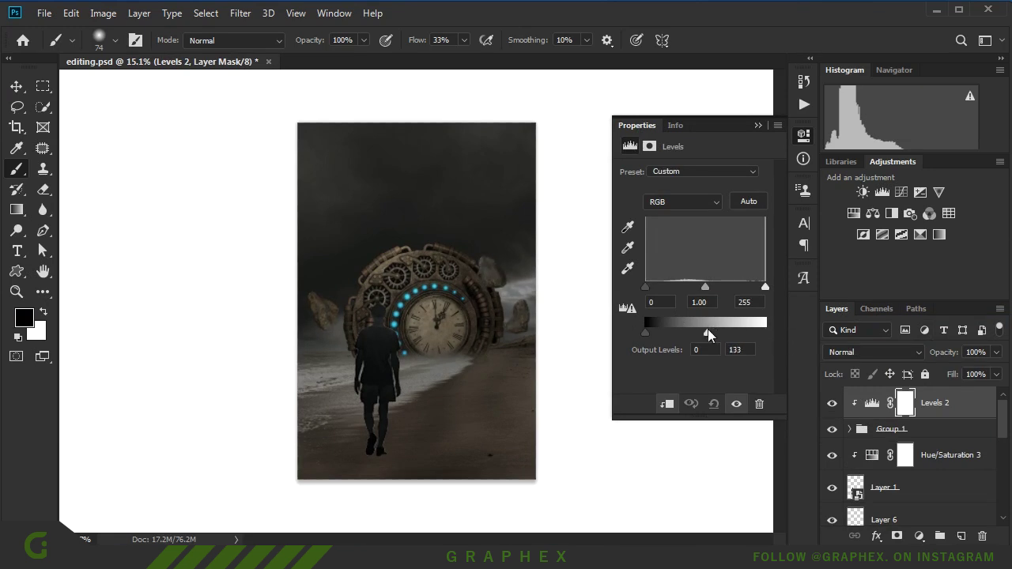
click(756, 127)
alt+scroll(345, 436, up, 2)
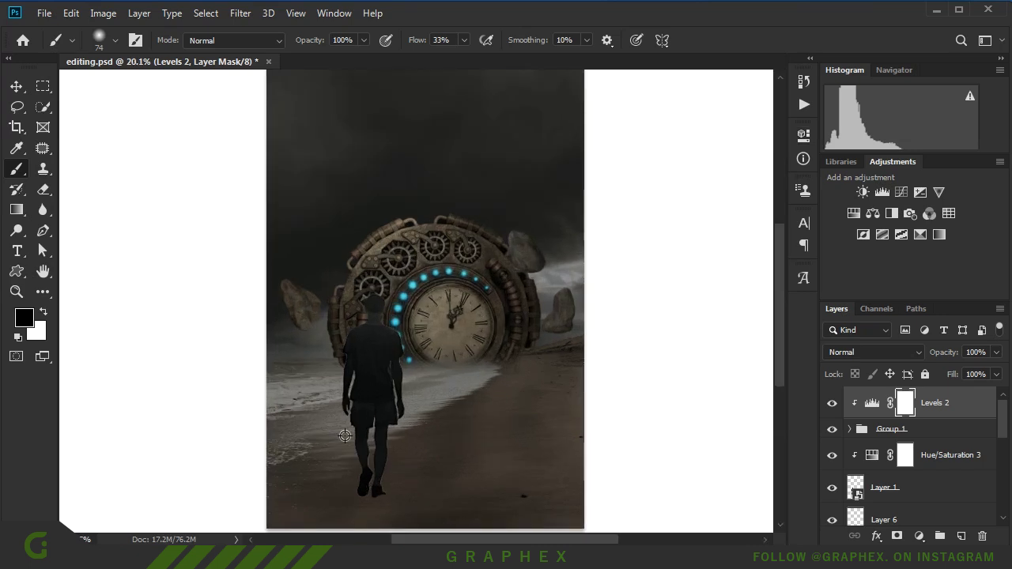
alt+scroll(344, 436, down, 1)
Step: Add a new empty layer and choose the Sun Rays 2 brush
click(963, 536)
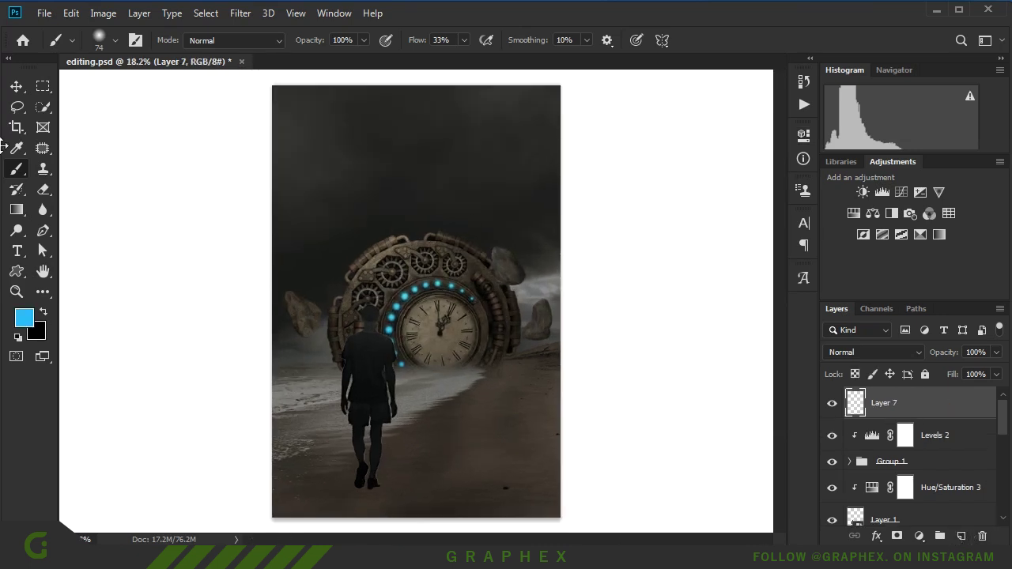
right_click(424, 221)
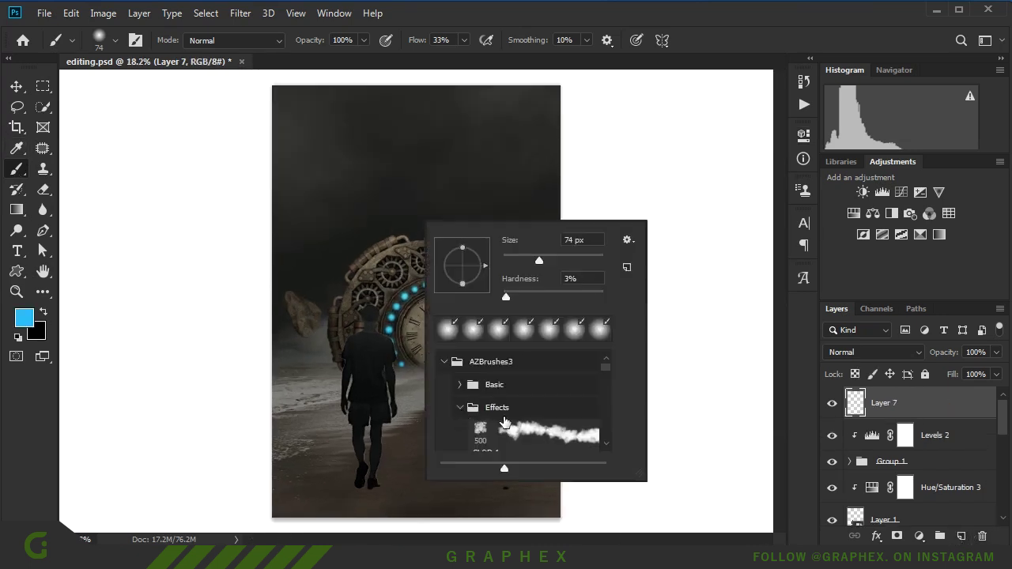
scroll(522, 417, down, 3)
scroll(551, 410, down, 2)
scroll(549, 409, down, 2)
scroll(548, 409, down, 2)
scroll(543, 408, down, 2)
scroll(542, 408, down, 2)
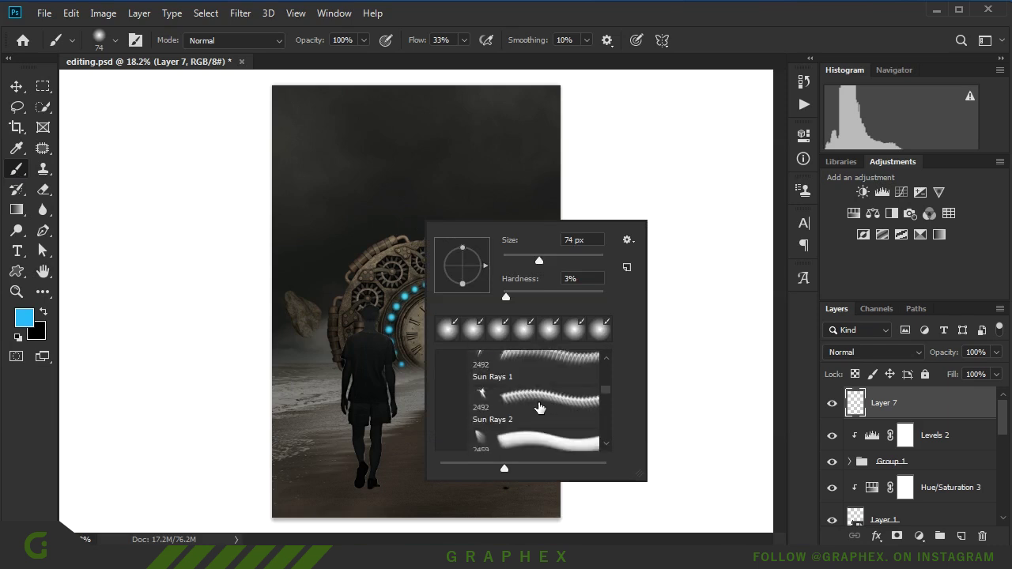
click(514, 433)
click(432, 258)
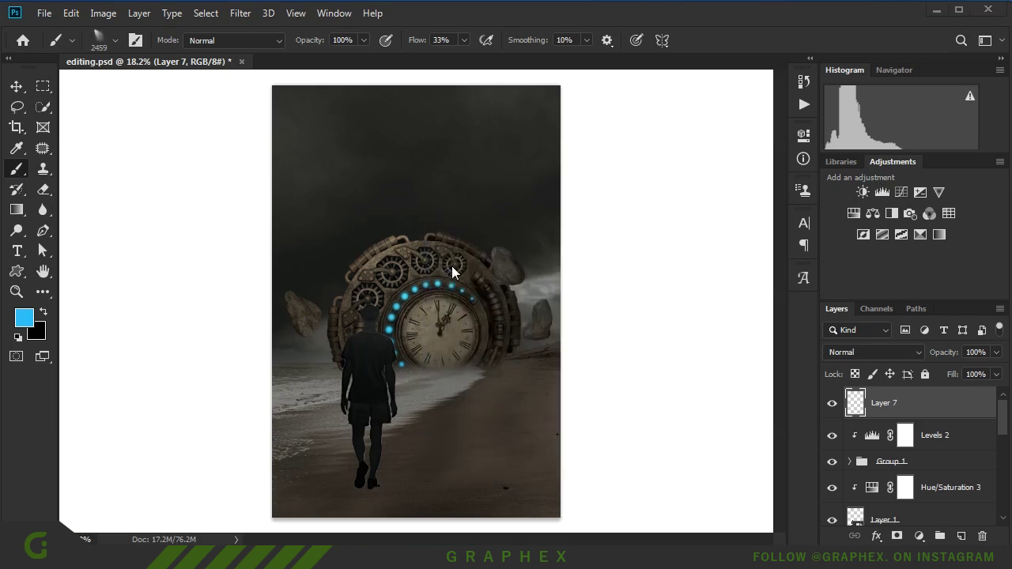
Step: Set the brush to about 934 px and stamp a white light beam above the clock
alt+right_click(483, 295)
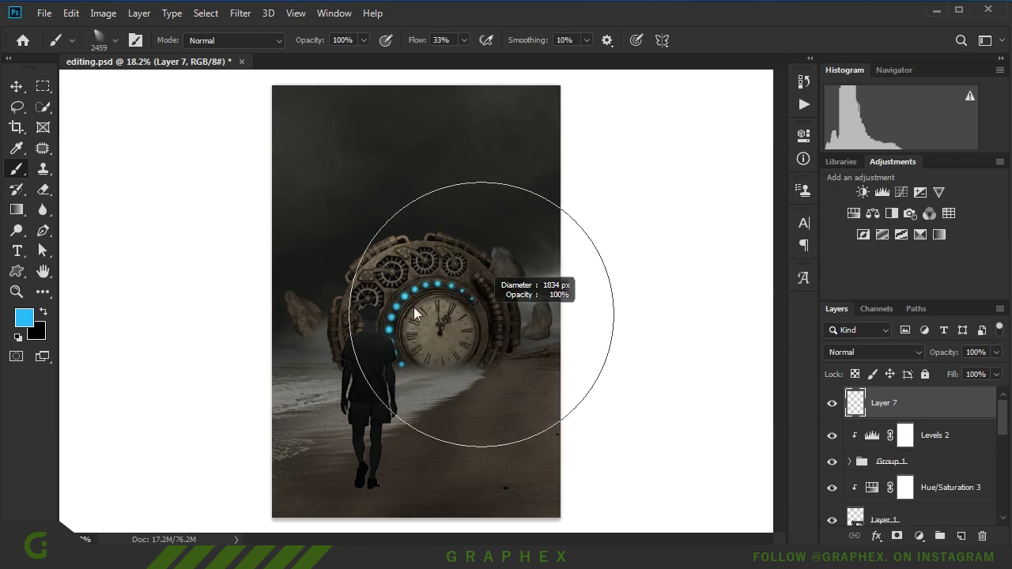
click(392, 237)
key(ctrl+z)
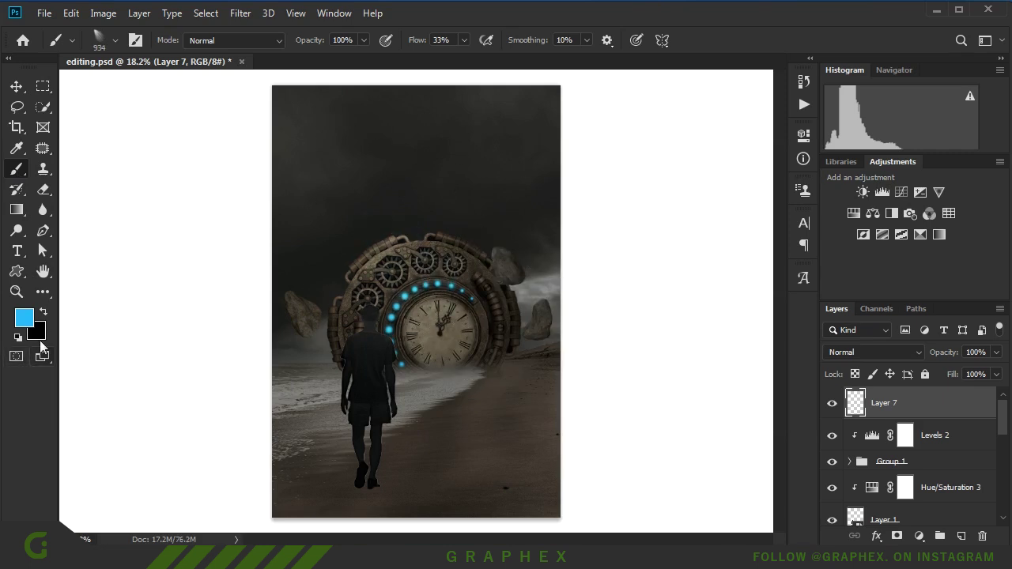
click(44, 312)
drag(568, 145, 553, 131)
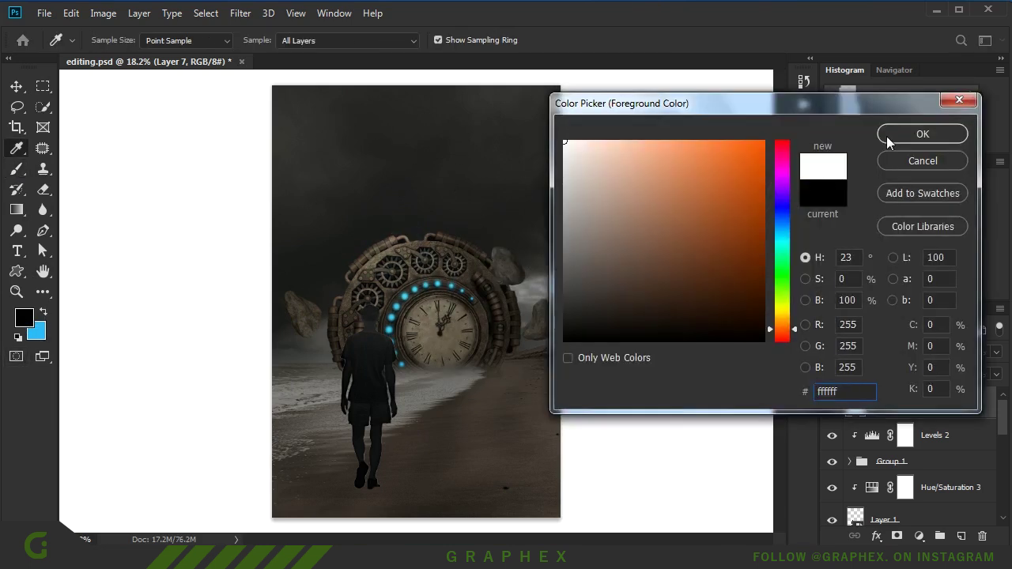
click(887, 136)
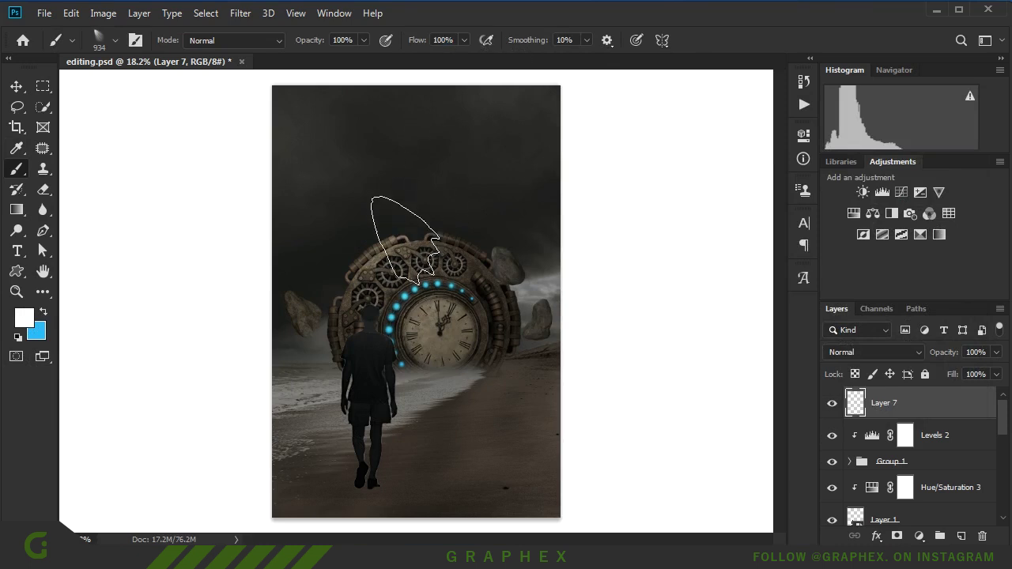
click(419, 253)
Step: Scale the beam to about 291%, move it down over the clock and rotate it slightly
key(ctrl+t)
scroll(455, 427, down, 1)
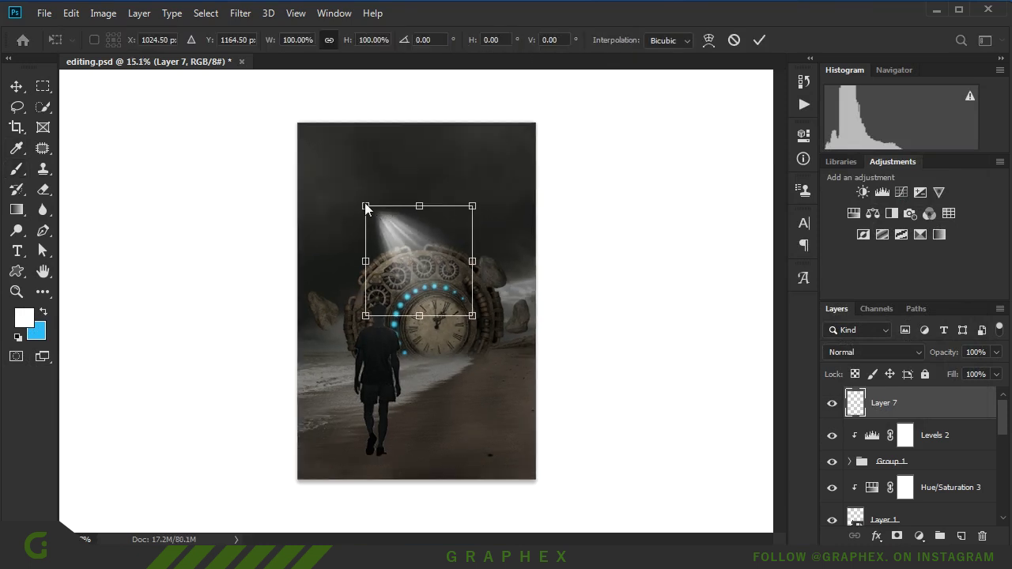
drag(359, 200, 162, 4)
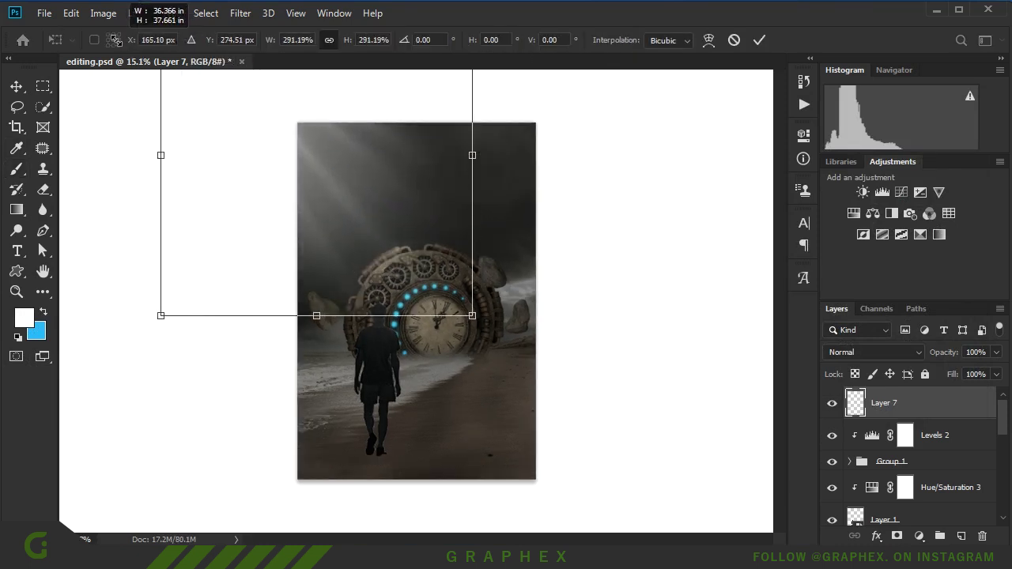
mouse_move(378, 199)
mouse_down()
mouse_move(384, 261)
mouse_move(383, 249)
mouse_up()
drag(506, 176, 510, 199)
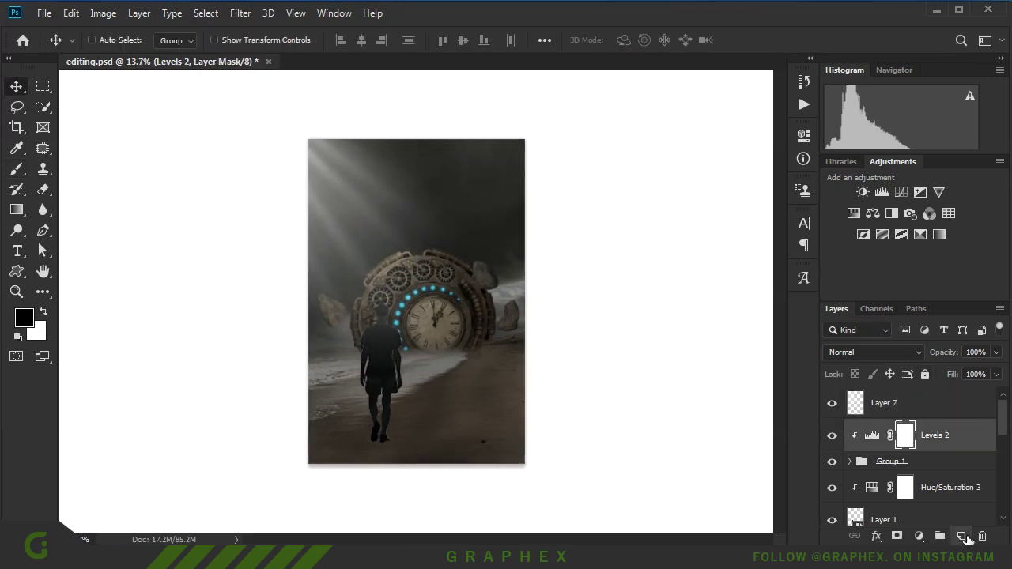
Step: Commit the beam transform, add a new shading layer, and choose a soft round brush
click(961, 536)
click(20, 172)
right_click(411, 272)
click(553, 478)
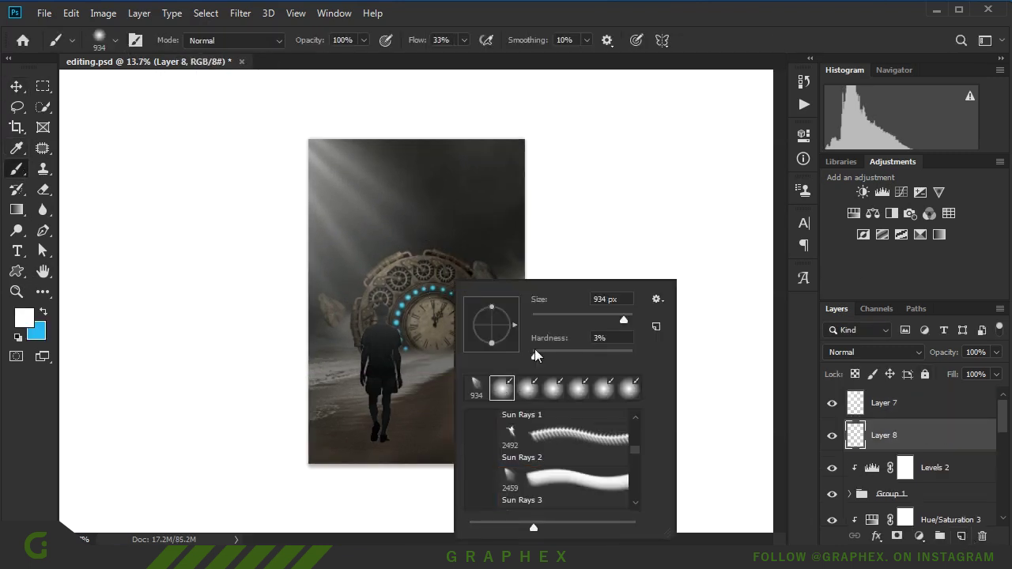
click(692, 48)
Step: Set the painting colour to black with 9% brush flow
key(x)
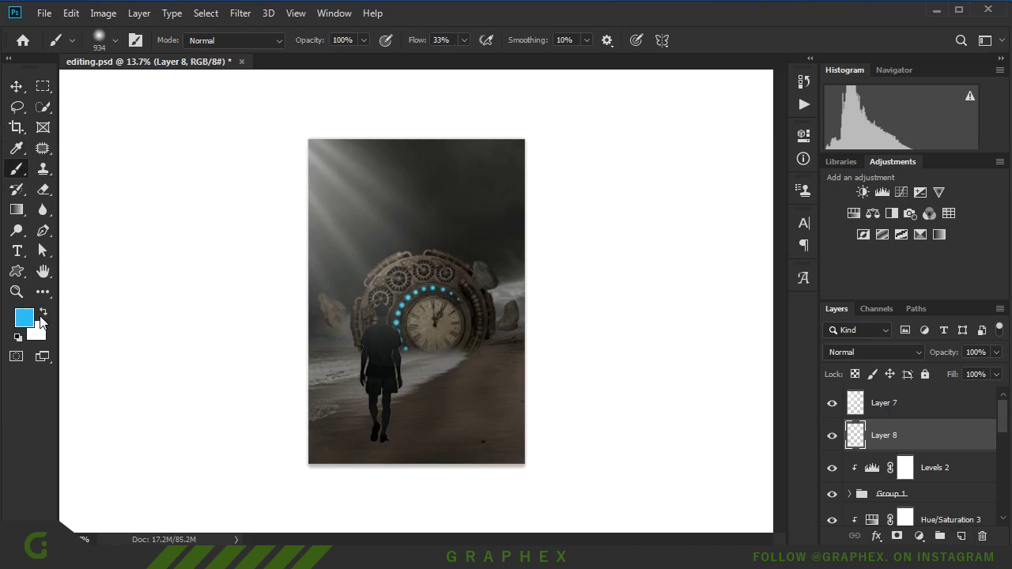
click(43, 312)
click(24, 317)
click(891, 135)
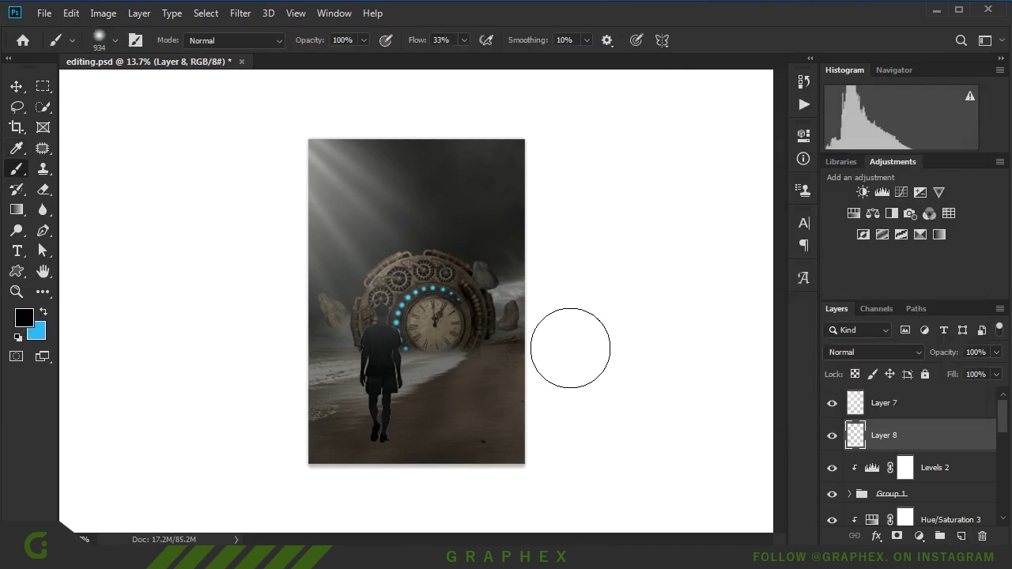
drag(402, 47, 395, 47)
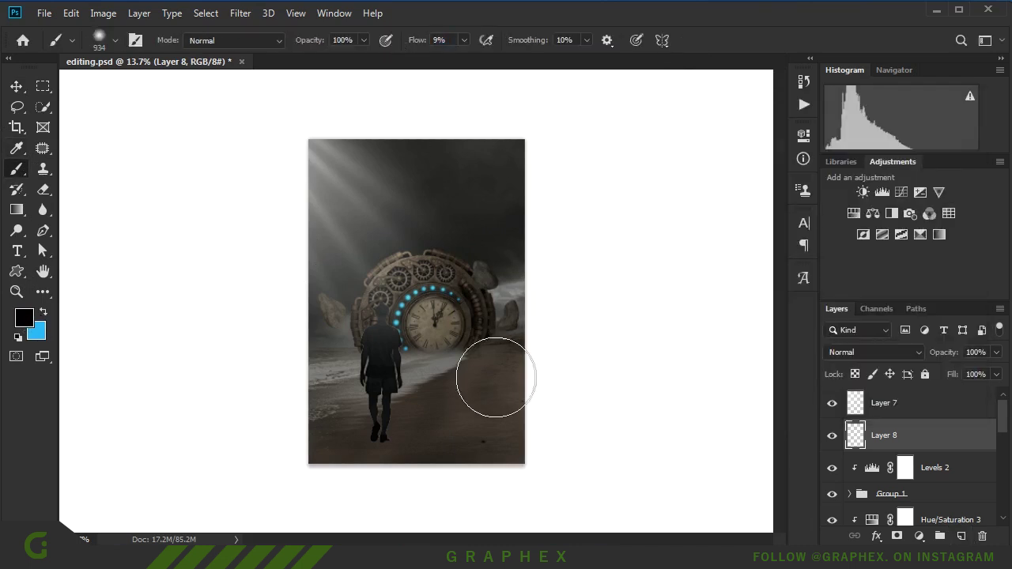
scroll(524, 406, up, 3)
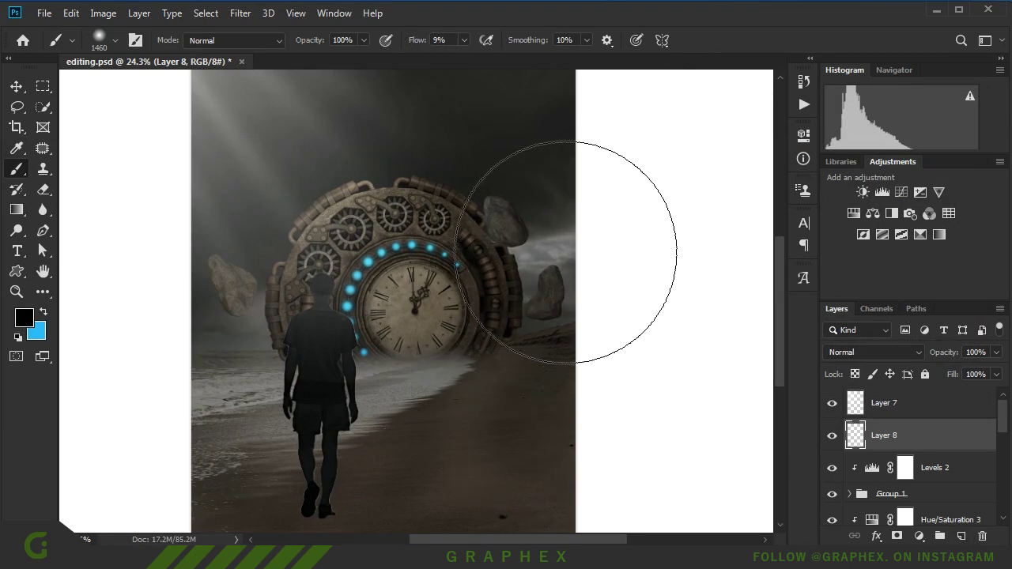
Step: Paint soft black shading over the sand on the right of the beach
drag(509, 430, 419, 439)
scroll(419, 439, down, 2)
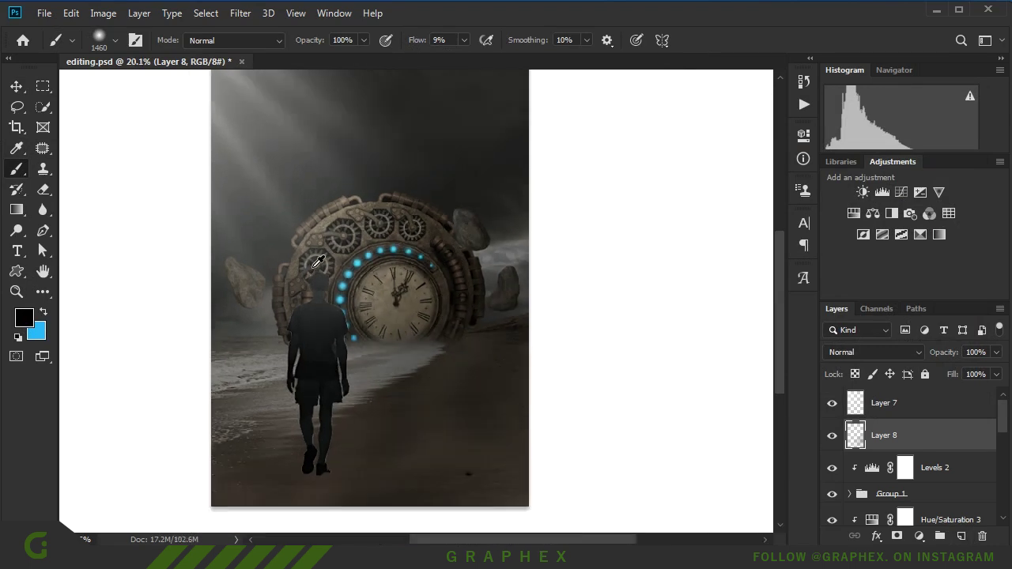
scroll(475, 423, down, 1)
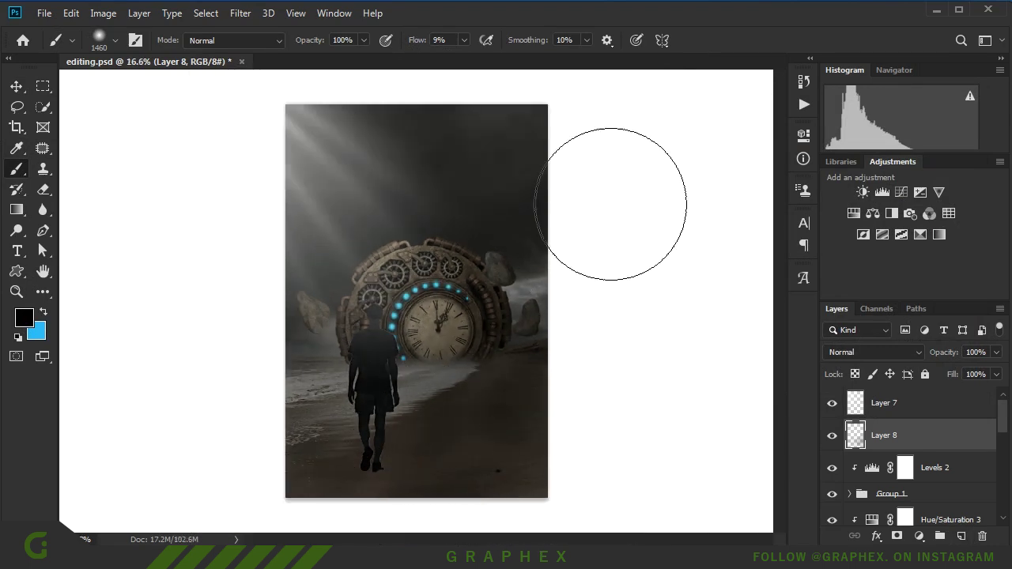
scroll(578, 479, up, 1)
scroll(578, 479, up, 1)
scroll(437, 342, down, 1)
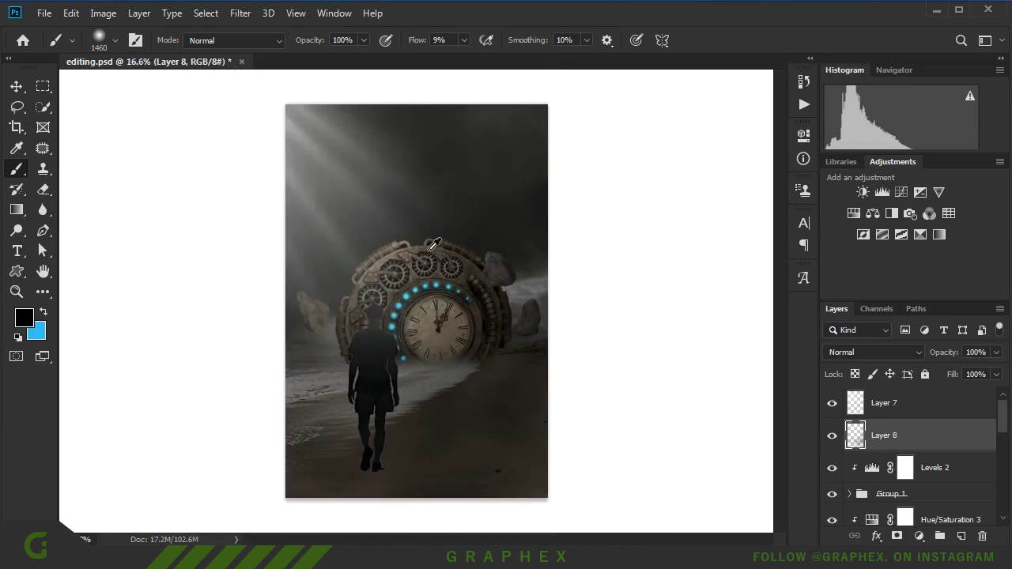
scroll(463, 452, up, 1)
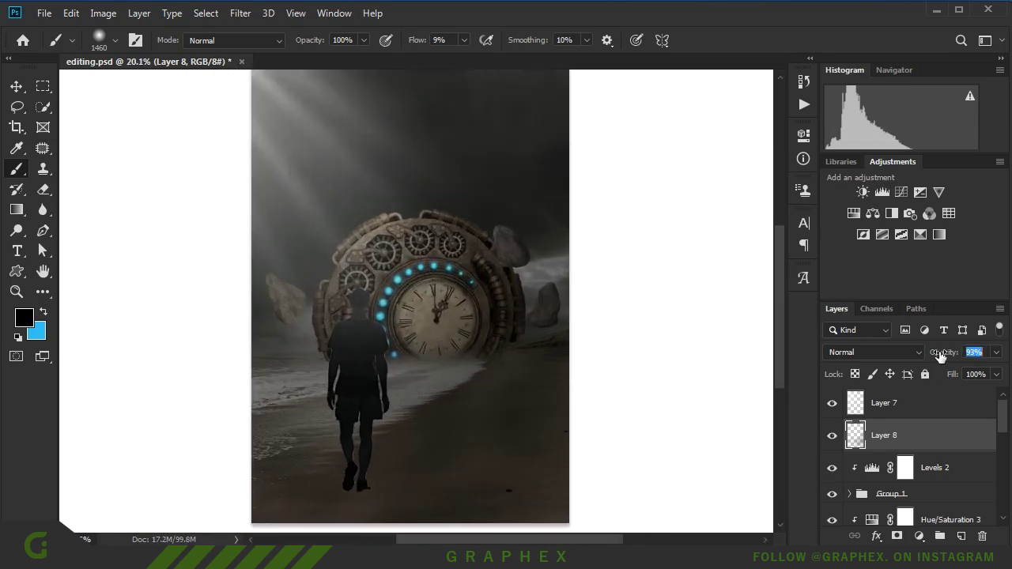
text(85)
scroll(467, 465, down, 1)
key(v)
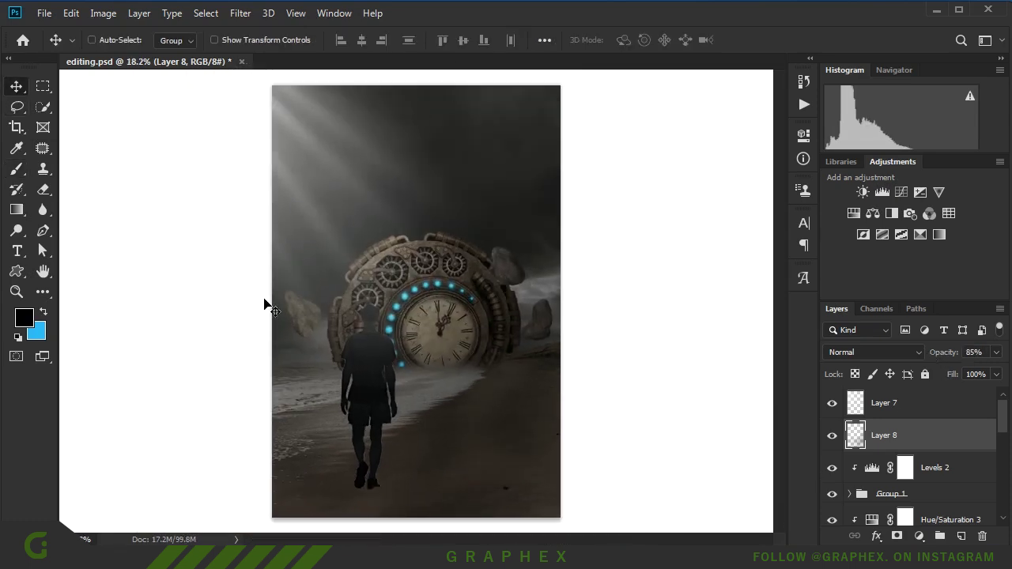
right_click(372, 356)
Step: Add new empty Layer 9 and paint dark shading along the boot toe
click(403, 376)
click(831, 510)
scroll(847, 417, down, 3)
click(960, 538)
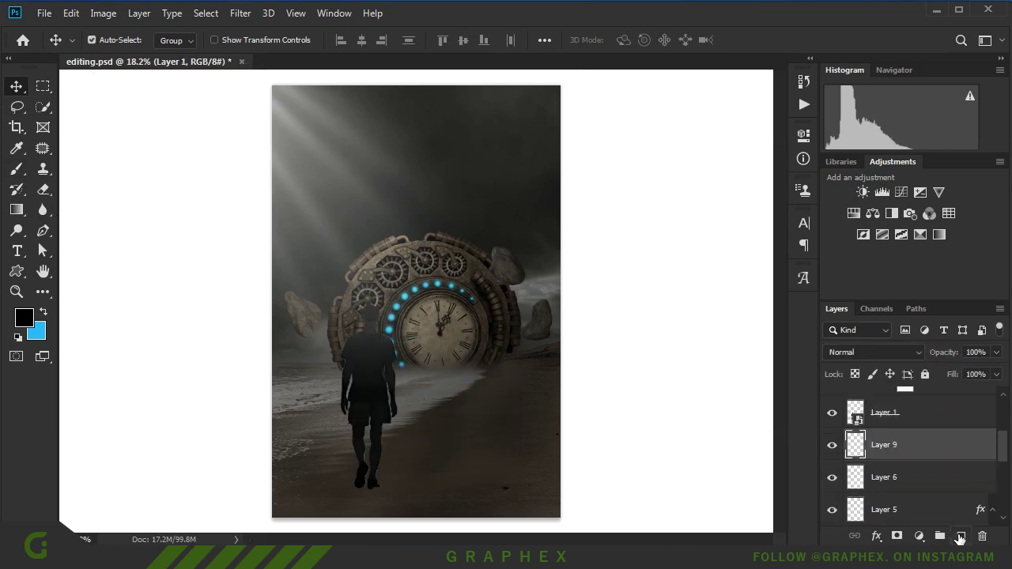
scroll(451, 411, up, 1)
scroll(355, 485, up, 1)
scroll(338, 469, up, 4)
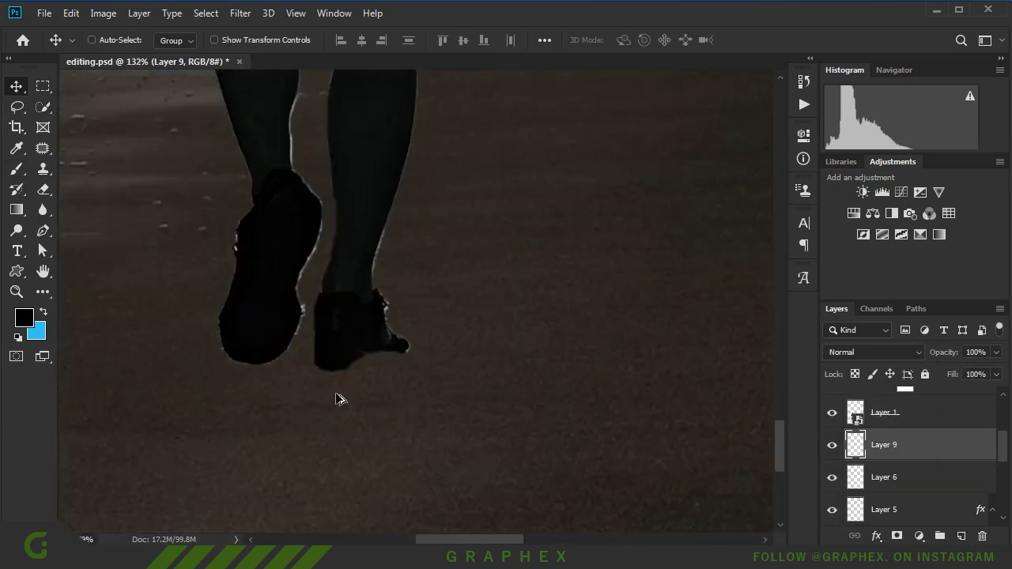
scroll(338, 469, up, 1)
key(b)
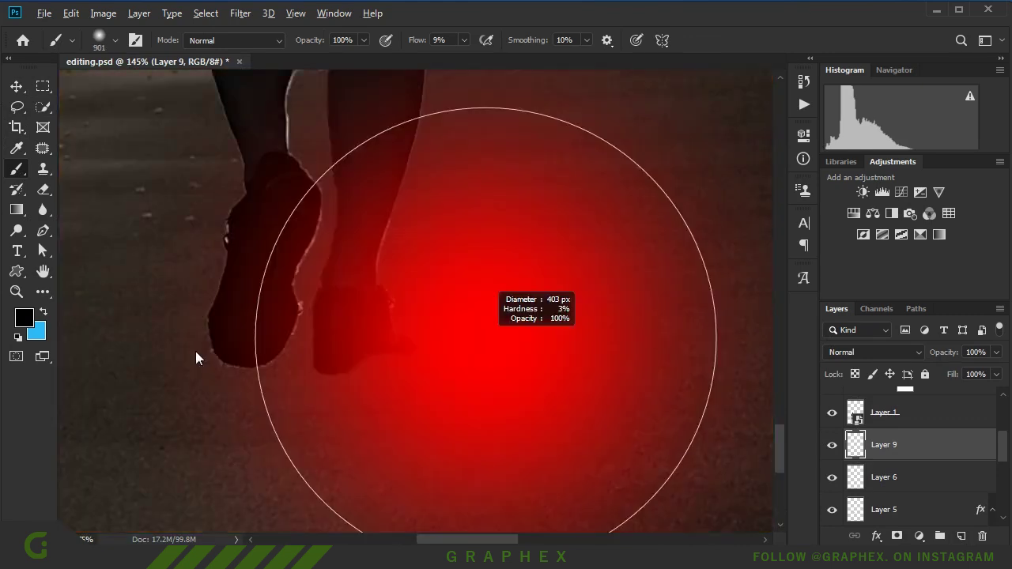
scroll(381, 372, up, 7)
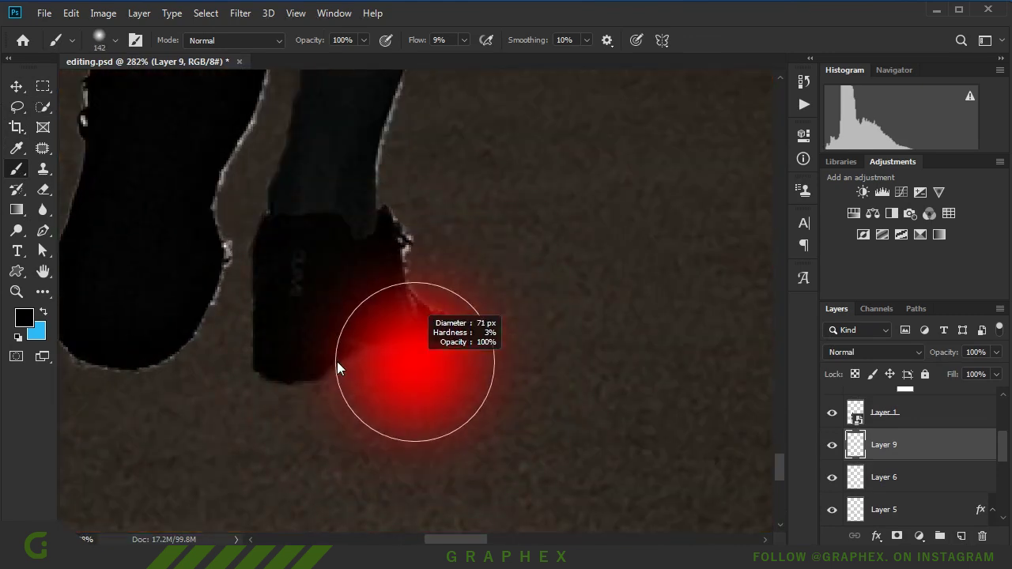
mouse_move(403, 308)
mouse_down()
mouse_move(446, 332)
mouse_move(325, 366)
mouse_up()
Step: Paint soft black shadow under the boots, enlarging the soft brush to about 196 px
right_click(457, 319)
click(425, 346)
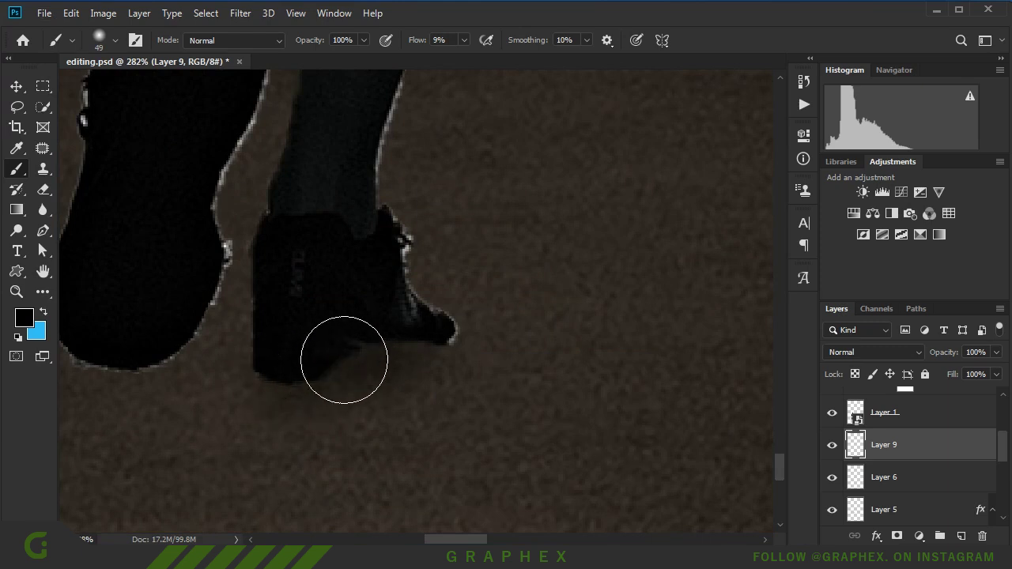
scroll(517, 368, down, 2)
mouse_move(191, 366)
mouse_down()
mouse_move(219, 366)
mouse_move(181, 356)
mouse_up()
scroll(237, 332, down, 2)
mouse_move(316, 305)
mouse_down()
mouse_move(470, 372)
mouse_move(443, 373)
mouse_up()
scroll(232, 422, down, 3)
drag(350, 351, 409, 348)
scroll(284, 263, down, 2)
scroll(285, 263, down, 3)
scroll(285, 263, up, 2)
scroll(309, 262, up, 2)
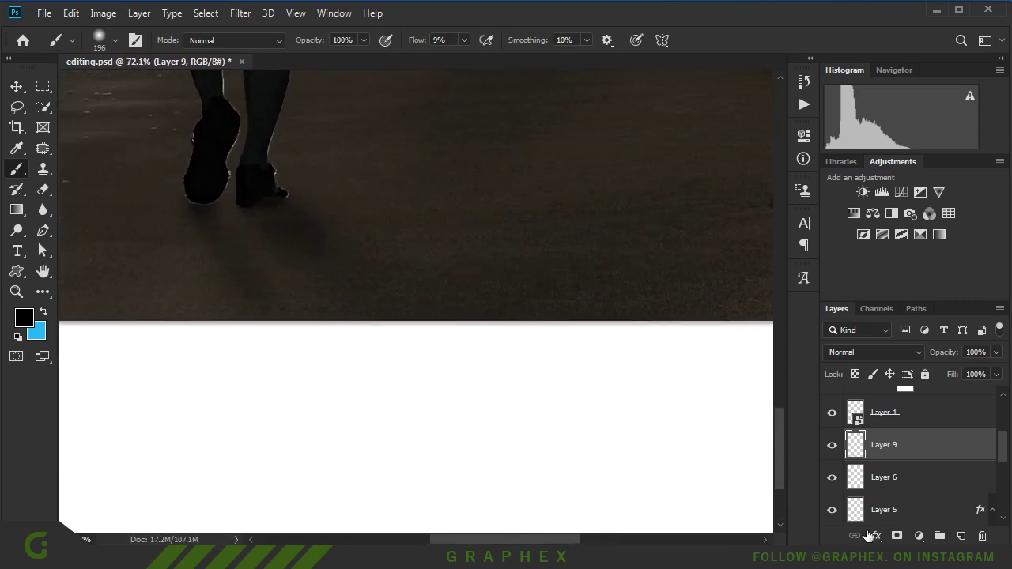
Step: Give Layer 9 a white layer mask, reset default colours and switch to the Move tool
click(896, 537)
key(bracketright)
key(bracketright)
key(bracketright)
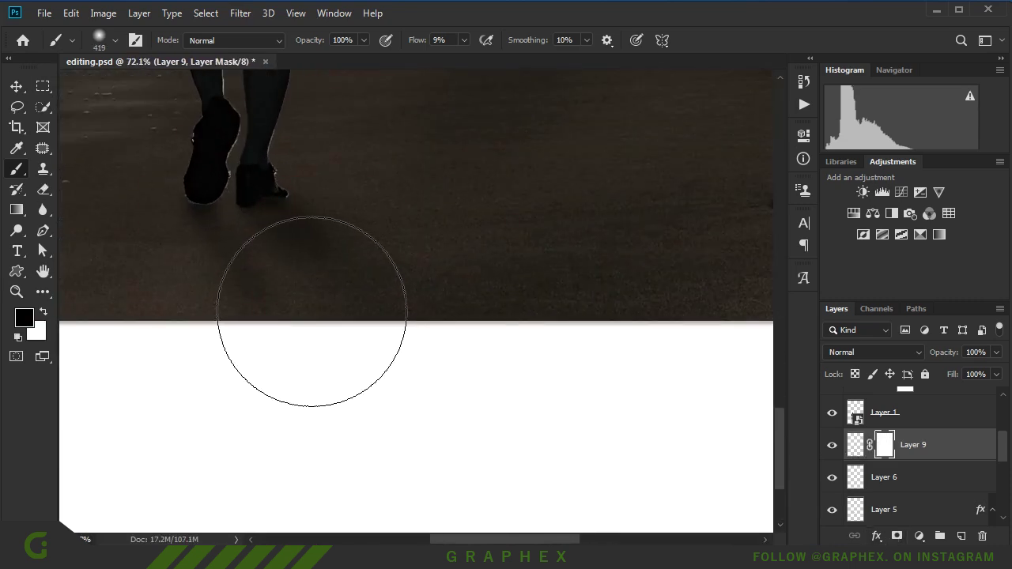
scroll(147, 408, down, 2)
scroll(233, 338, down, 3)
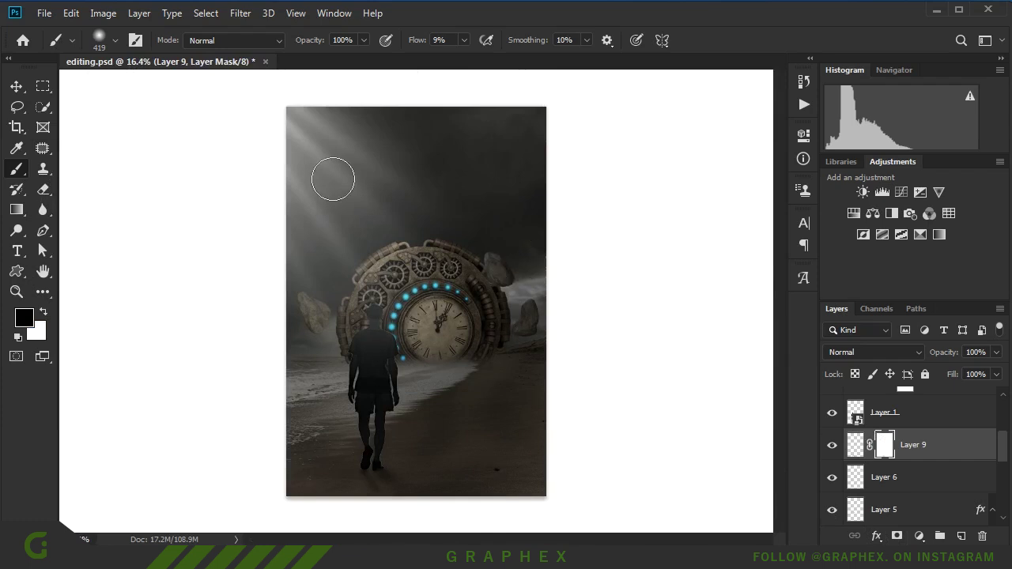
click(15, 87)
scroll(332, 348, up, 1)
scroll(308, 366, up, 2)
scroll(941, 474, up, 1)
Step: Create Layer 10 above Levels 2, clipped, in Linear Dodge (Add) blend mode
scroll(922, 458, up, 1)
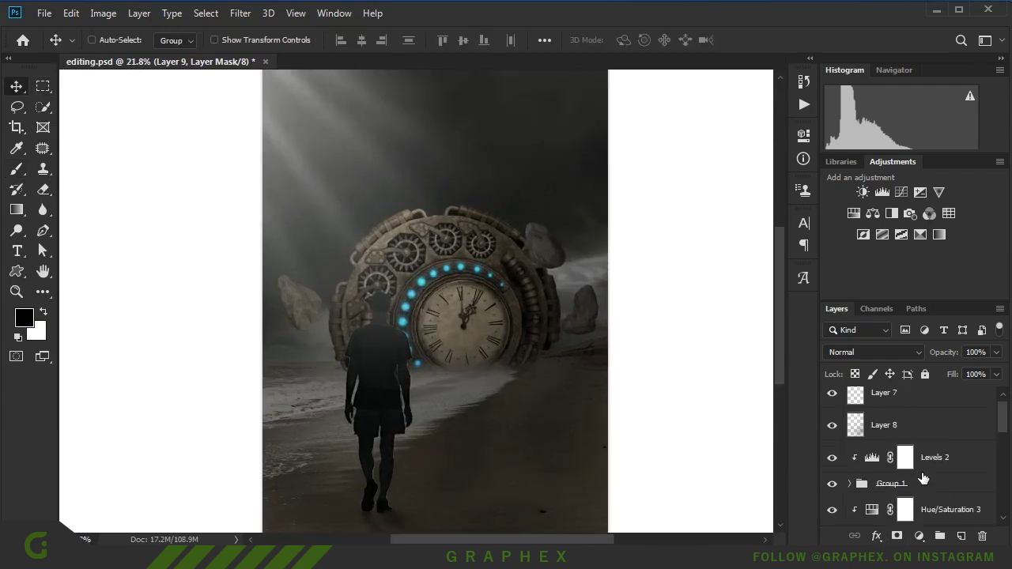
click(949, 463)
click(964, 539)
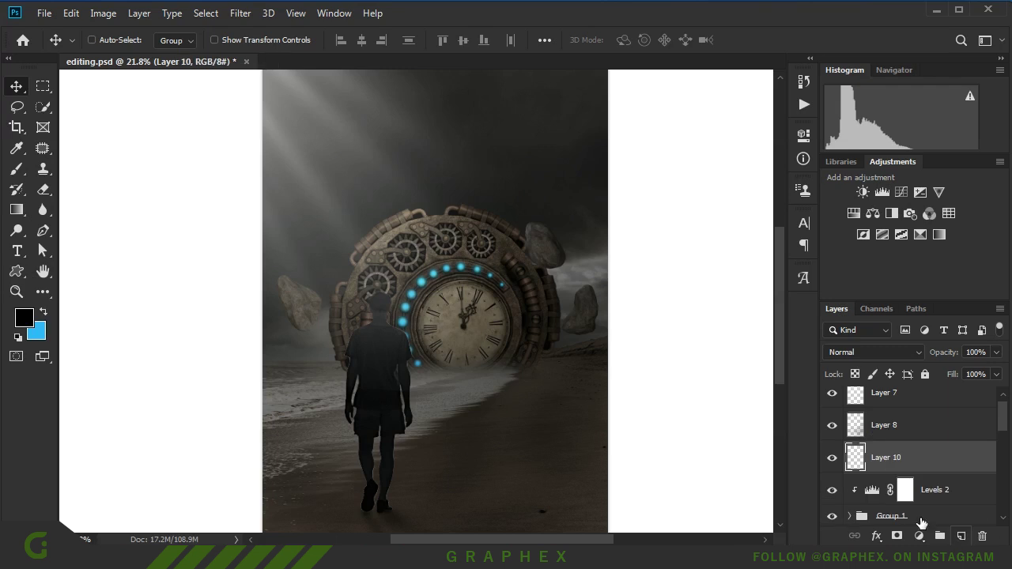
alt+click(866, 476)
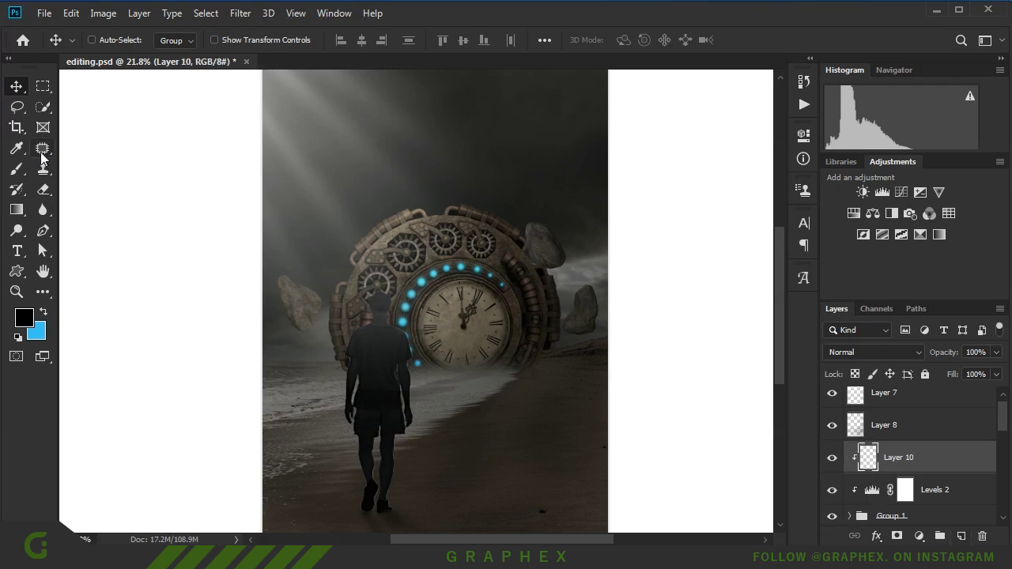
key(b)
click(852, 352)
click(867, 510)
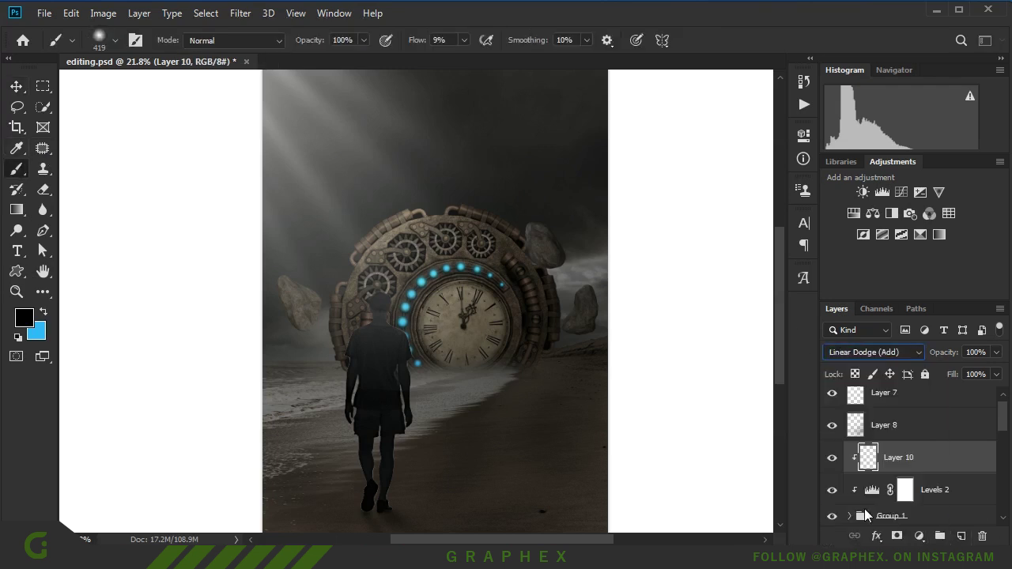
Step: Set the foreground colour to white #ffffff and size the brush to about 54 px
click(23, 317)
text(ffffff)
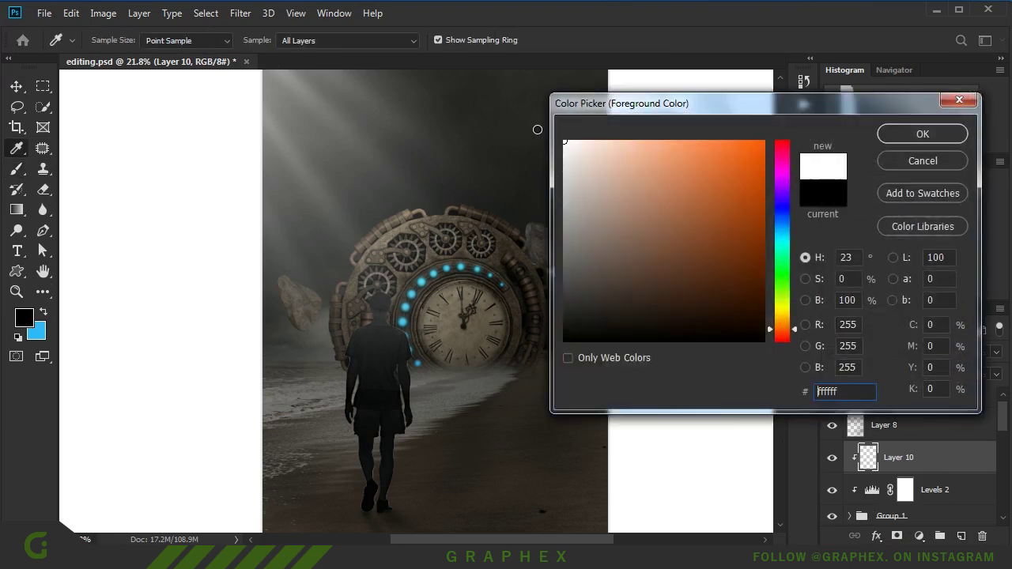
click(922, 103)
drag(539, 358, 503, 350)
scroll(289, 280, up, 2)
scroll(271, 248, up, 3)
scroll(276, 243, up, 2)
key(bracketleft)
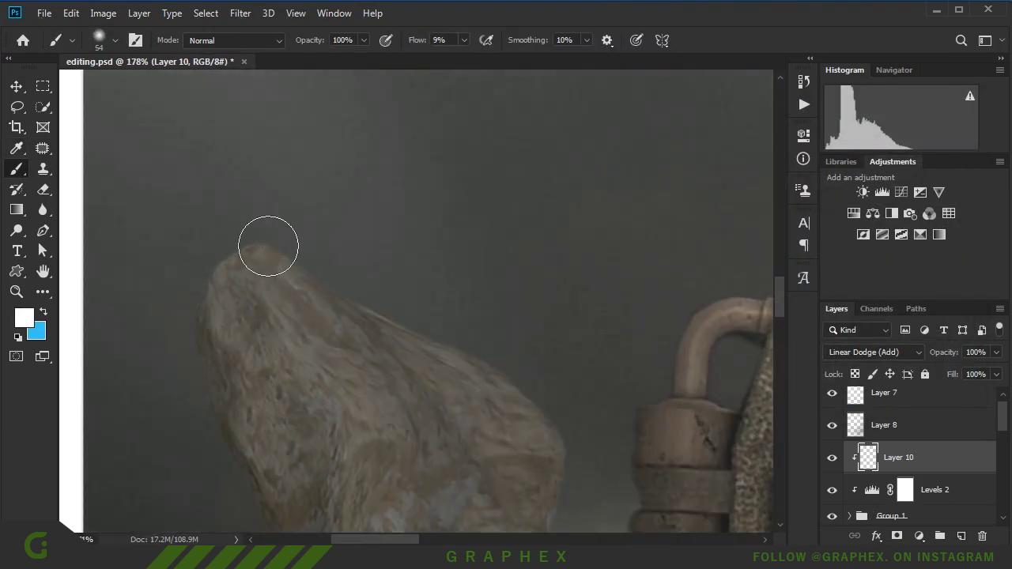
Step: Paint white rim light along the left rock's top and upper-left edge
drag(257, 241, 521, 388)
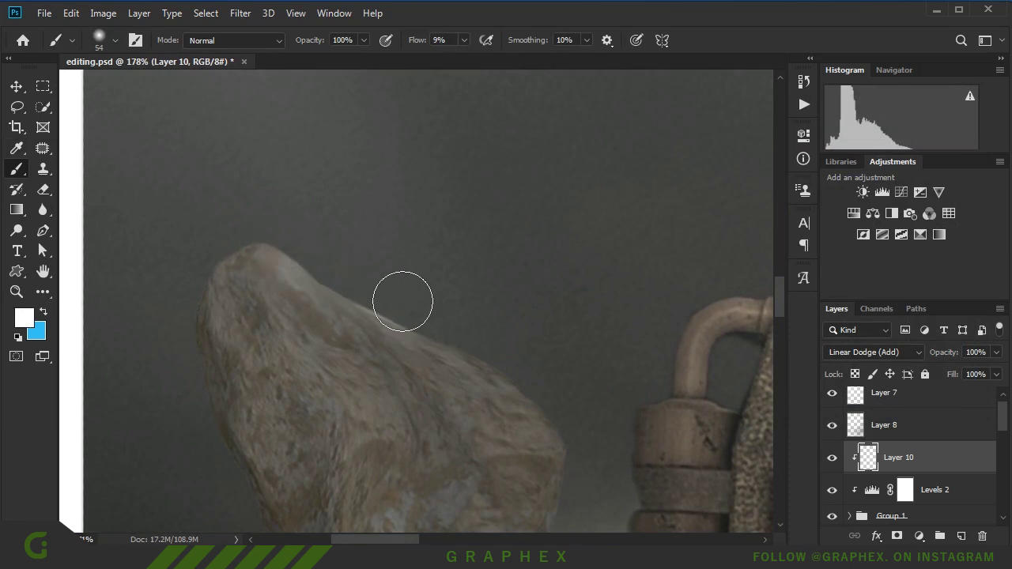
text(38)
drag(380, 259, 364, 259)
drag(227, 253, 357, 230)
key(ctrl+z)
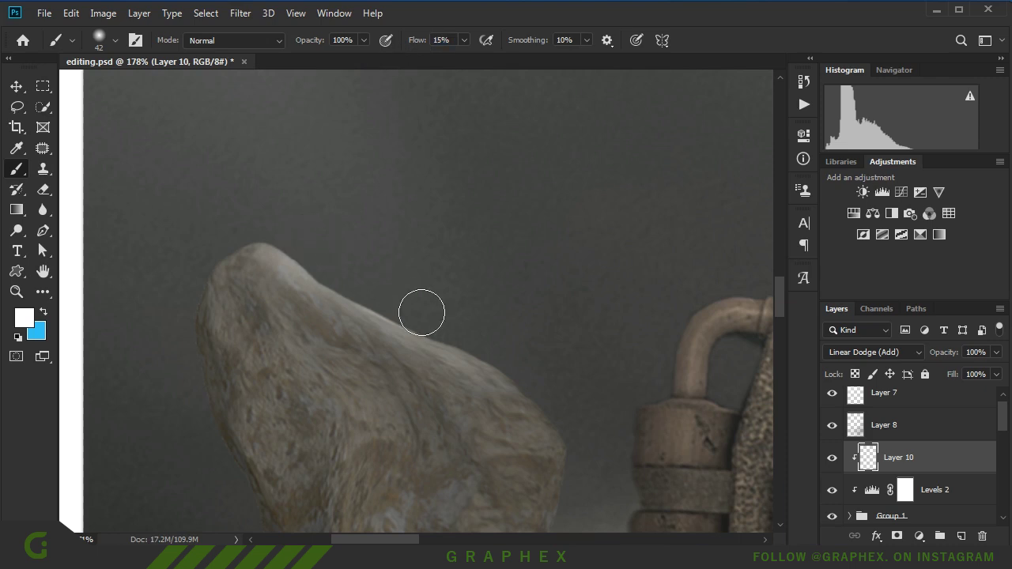
drag(237, 253, 174, 326)
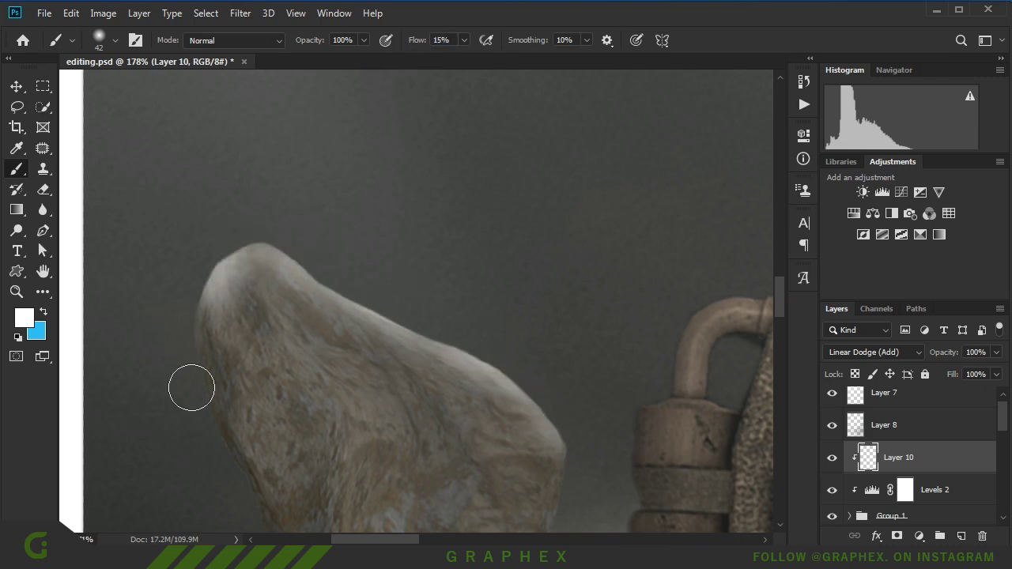
scroll(463, 232, down, 3)
scroll(245, 207, down, 3)
scroll(245, 207, down, 2)
scroll(474, 198, up, 3)
scroll(554, 158, down, 4)
Step: Paint white rim light on the rock beside the clock and the lower right rock
scroll(690, 104, up, 2)
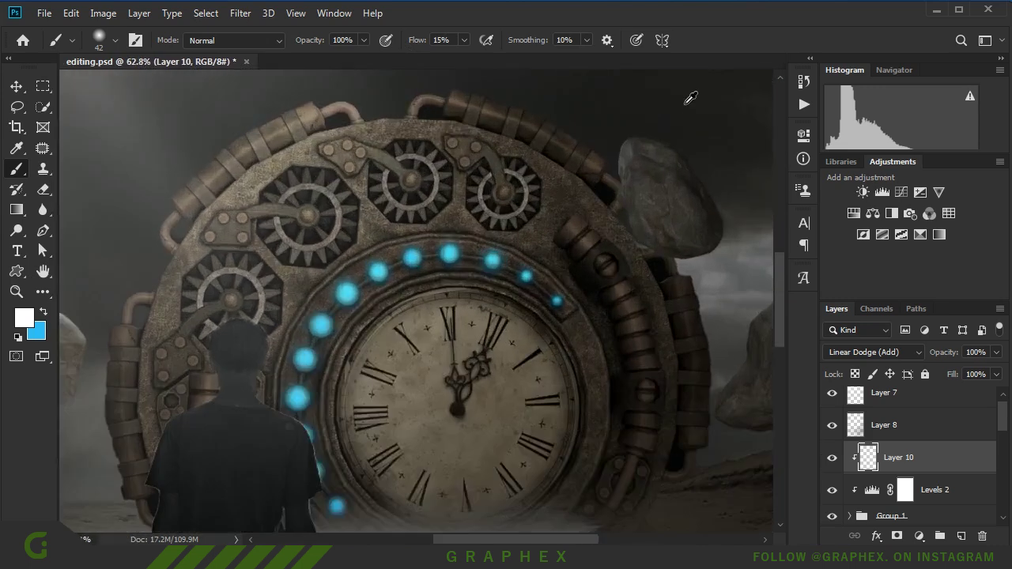
scroll(690, 104, up, 2)
mouse_move(560, 199)
mouse_down()
mouse_move(574, 293)
mouse_move(621, 357)
mouse_move(692, 375)
mouse_up()
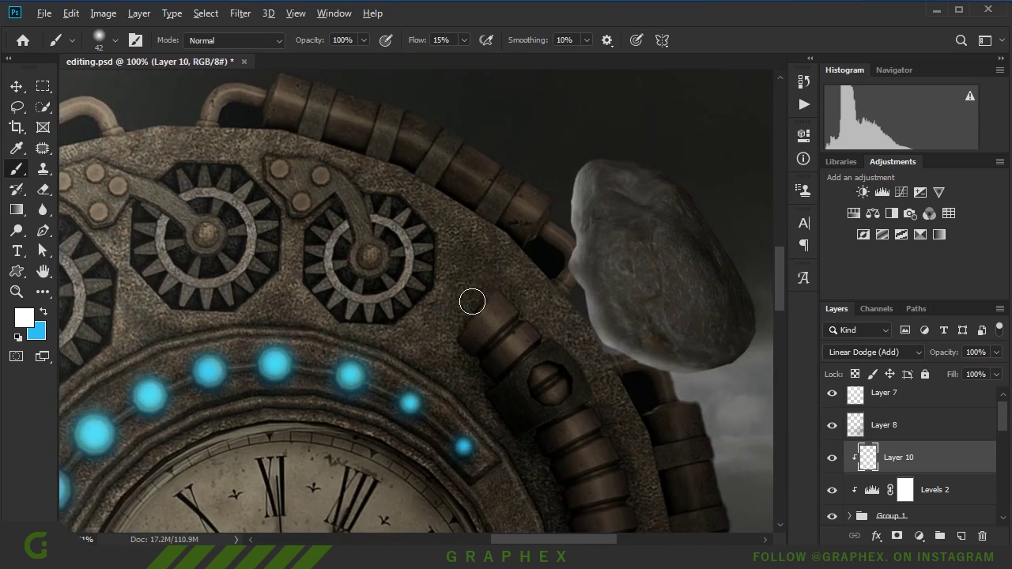
scroll(470, 308, down, 4)
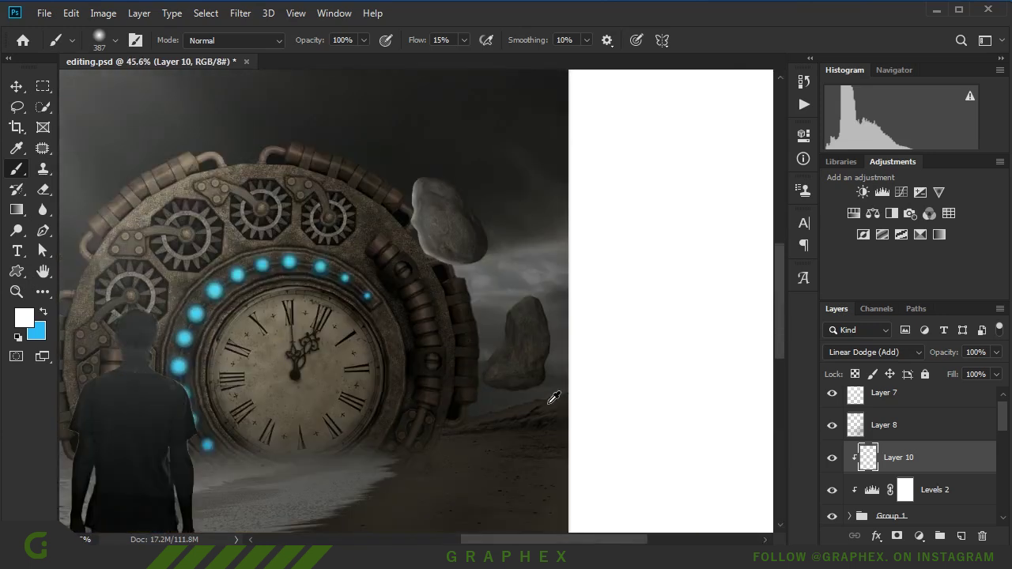
scroll(528, 389, up, 5)
drag(456, 255, 437, 317)
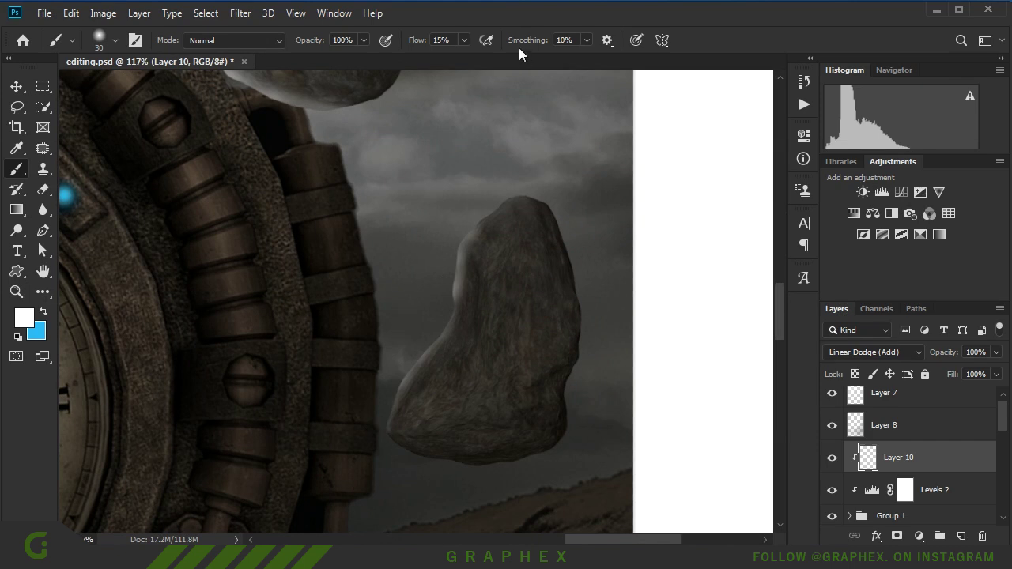
scroll(503, 205, up, 2)
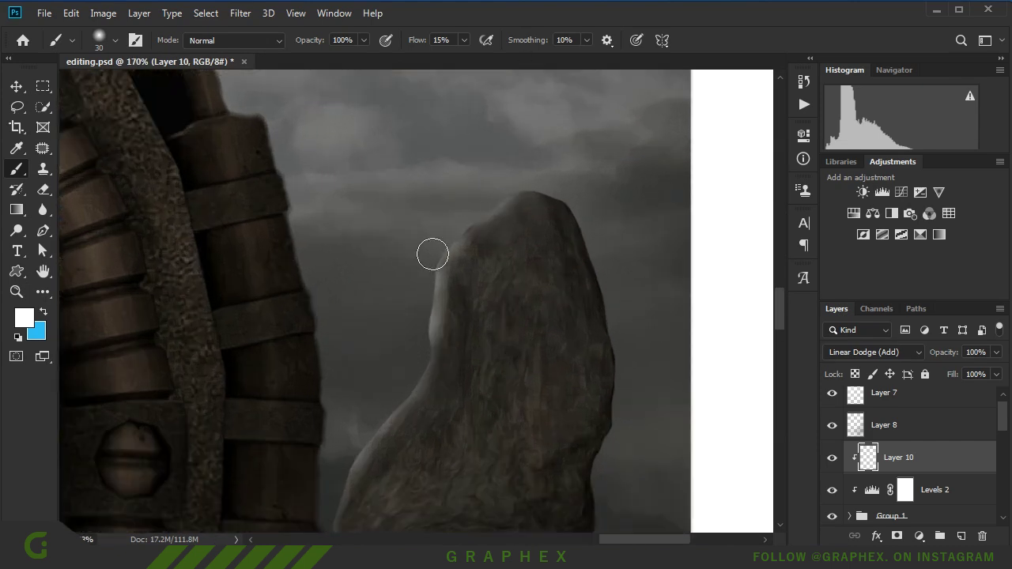
scroll(434, 237, down, 3)
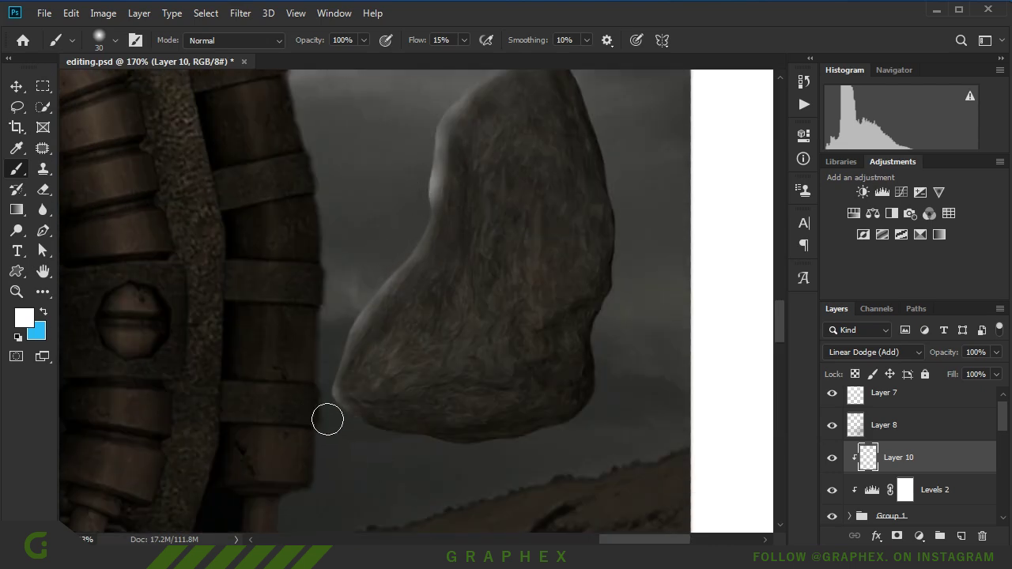
scroll(454, 396, down, 4)
Step: Check the brush presets and enlarge the brush to about 333 px
right_click(363, 296)
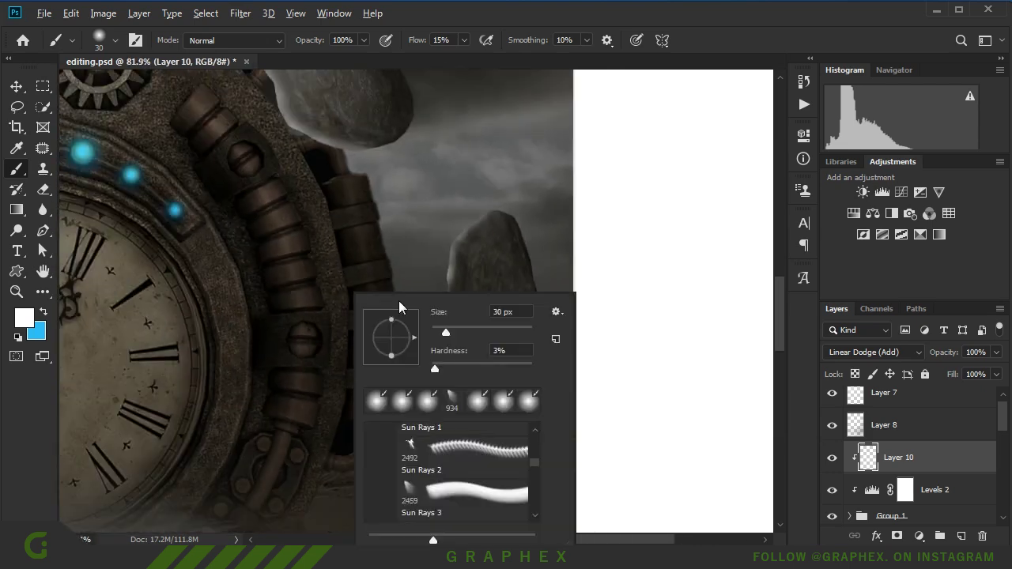
key(Escape)
right_click(362, 312)
key(Escape)
key(bracketright)
scroll(542, 261, down, 2)
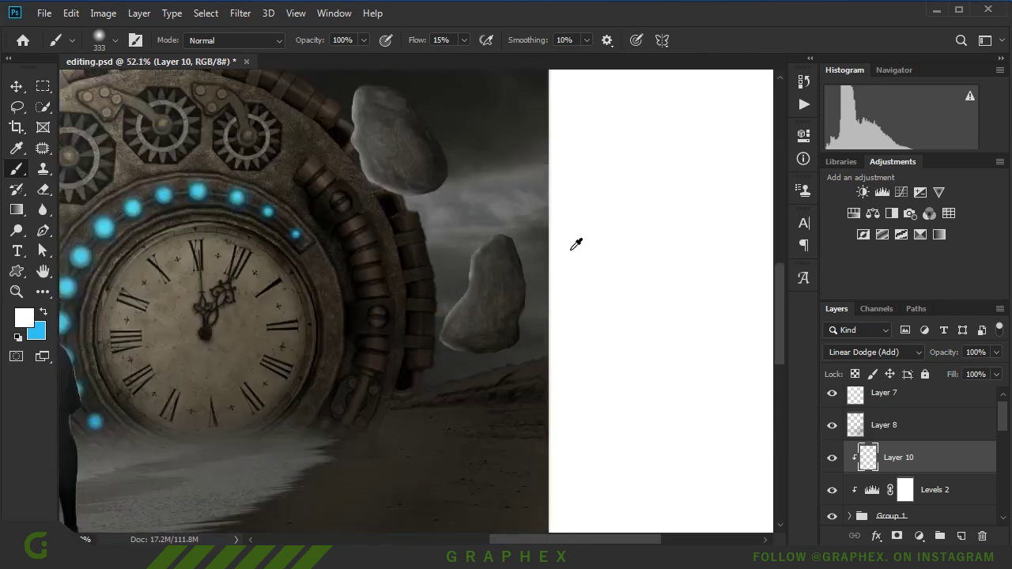
scroll(586, 241, down, 2)
scroll(630, 251, down, 2)
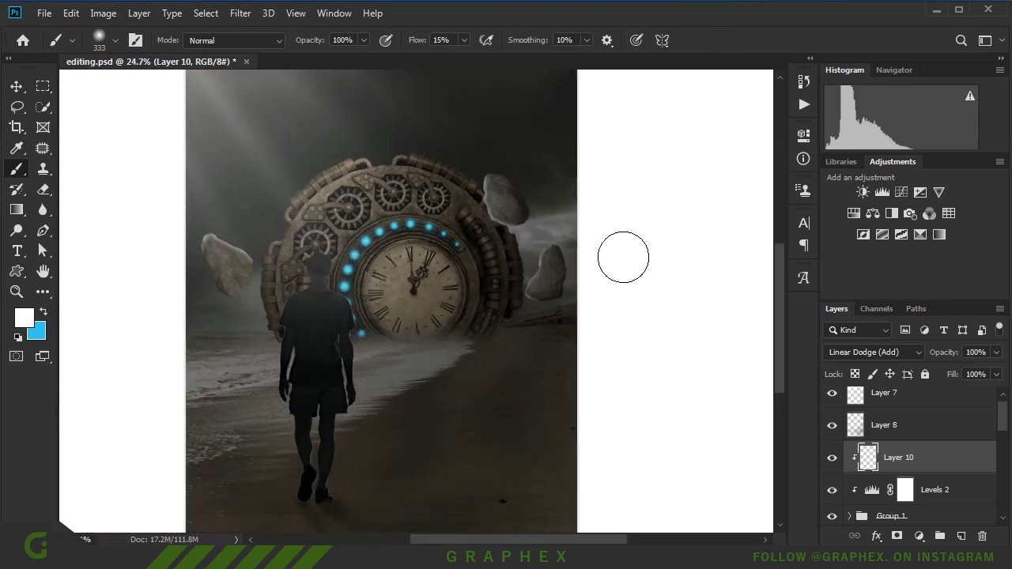
Step: Switch to the Move tool and select the Levels 1 layer from the canvas
click(11, 87)
scroll(551, 247, down, 1)
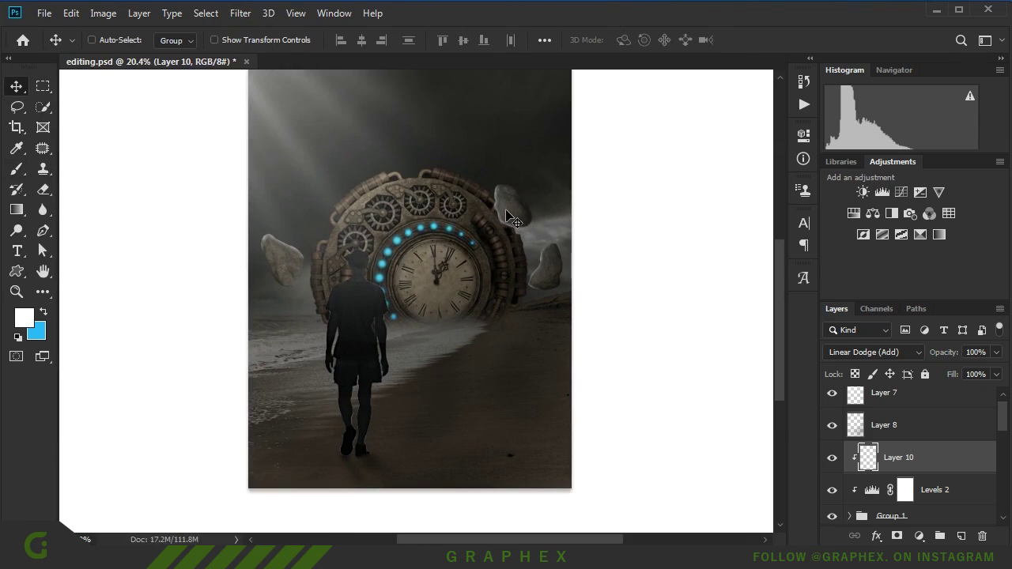
scroll(867, 457, down, 1)
scroll(926, 422, down, 2)
scroll(933, 443, down, 2)
scroll(938, 463, down, 1)
scroll(891, 452, up, 1)
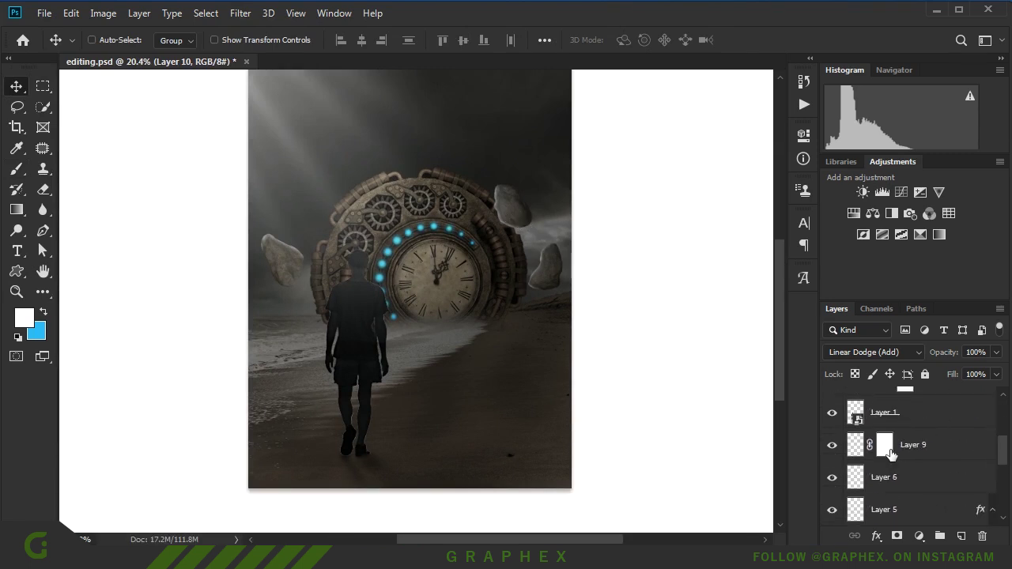
right_click(428, 223)
click(443, 267)
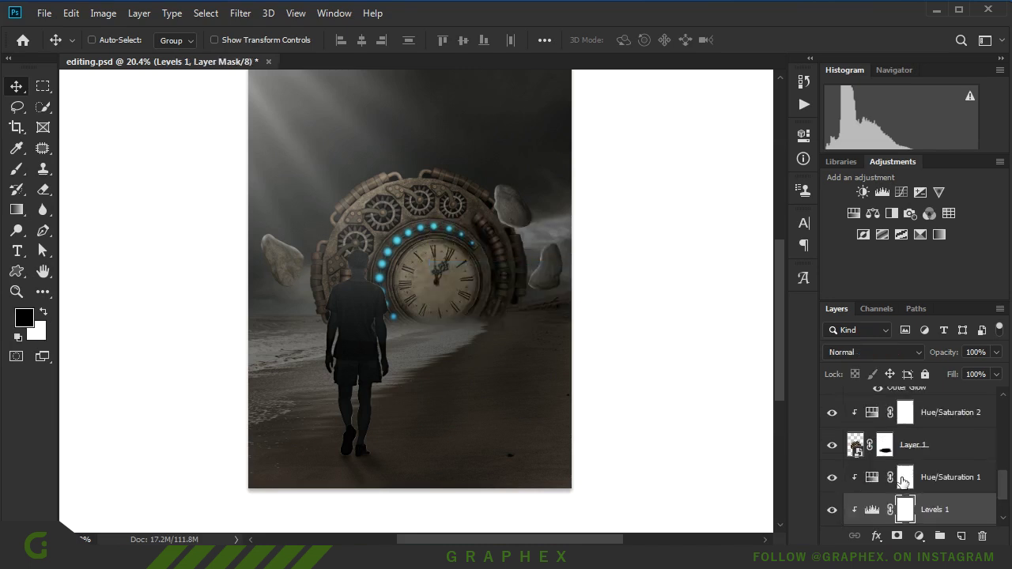
Step: Create clipped Layer 11 above Hue/Saturation 2 in Screen mode, with a 64 px brush
click(933, 419)
click(960, 537)
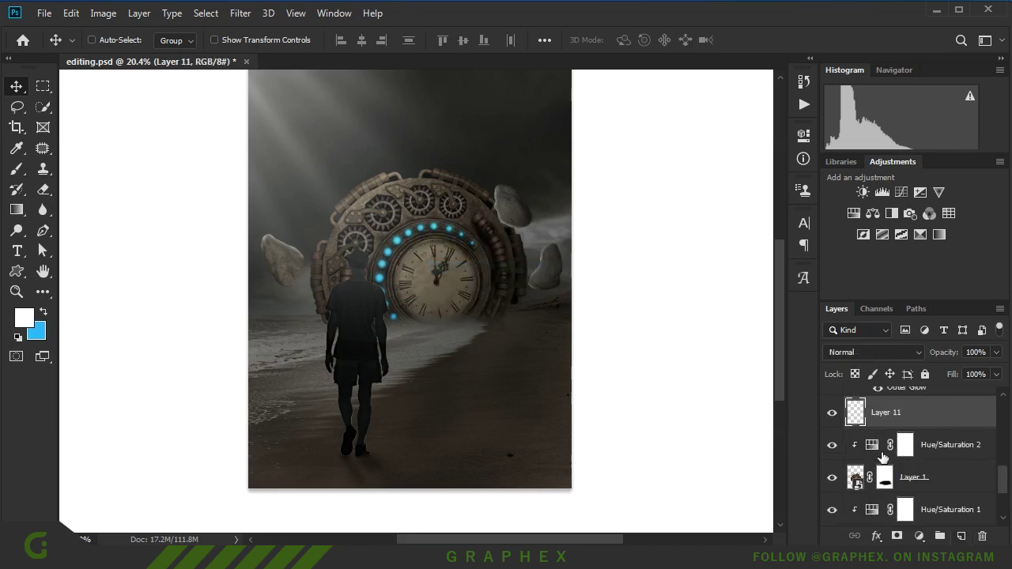
alt+click(862, 425)
scroll(363, 189, up, 3)
scroll(316, 158, up, 5)
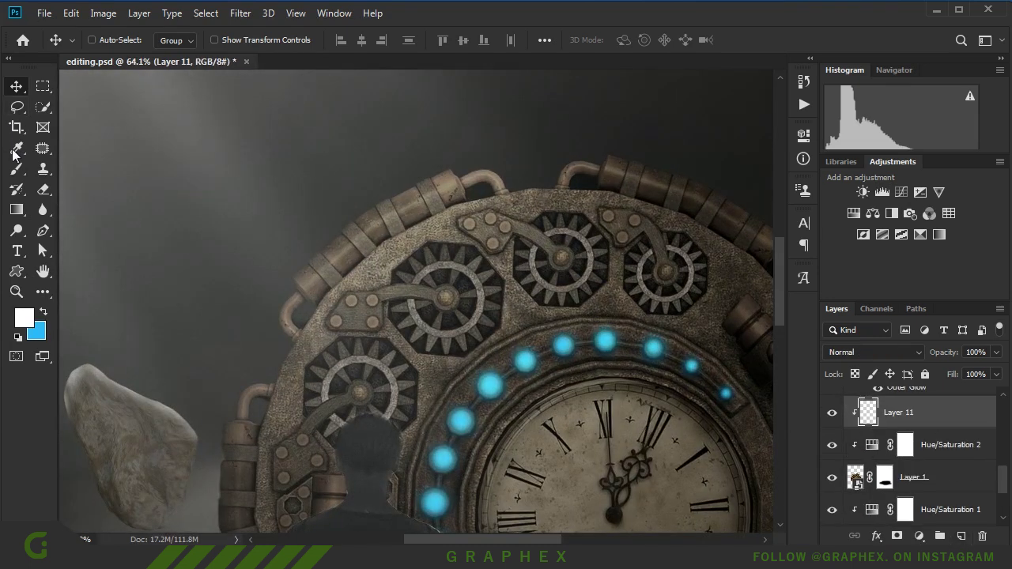
click(16, 168)
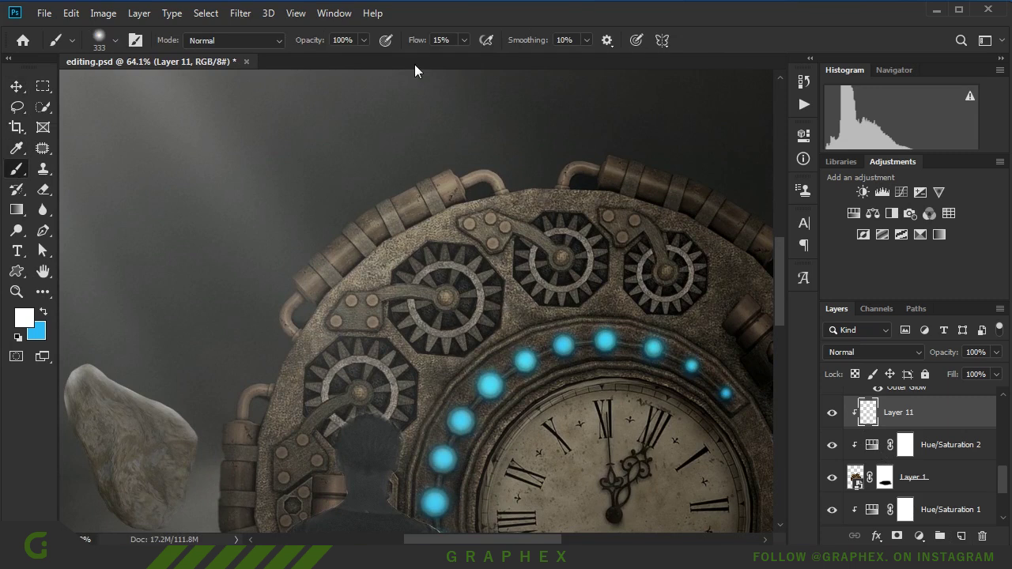
click(858, 353)
click(854, 533)
drag(423, 48, 443, 48)
drag(475, 242, 430, 243)
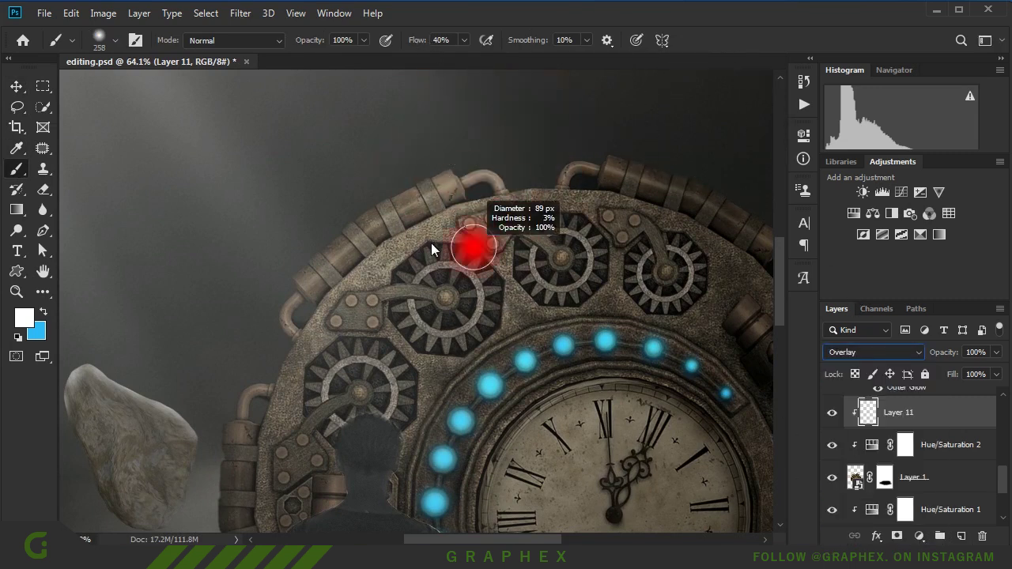
click(858, 356)
click(849, 481)
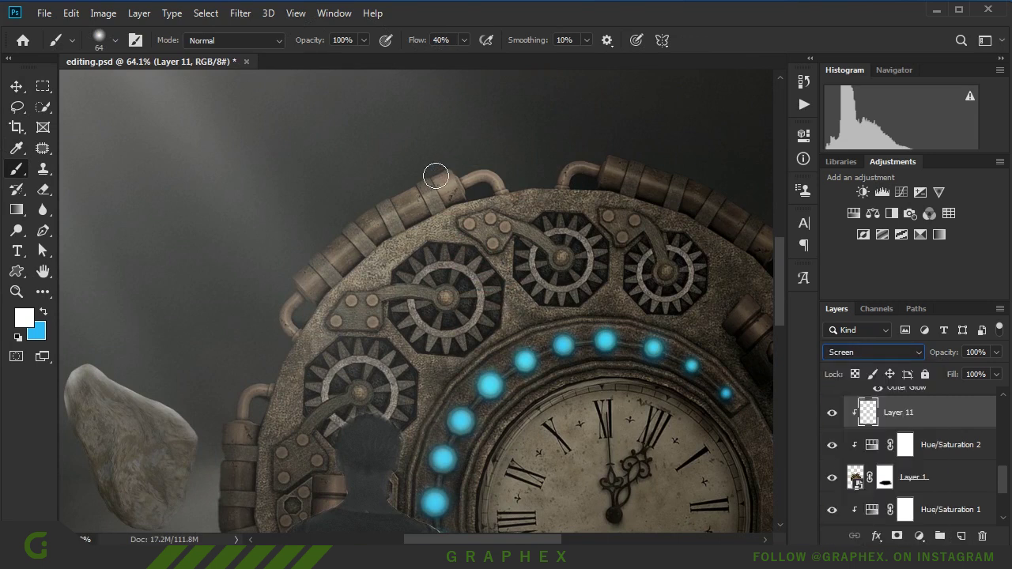
Step: Highlight the top pipe segments in white and shrink the brush to about 31 px
drag(402, 176, 375, 198)
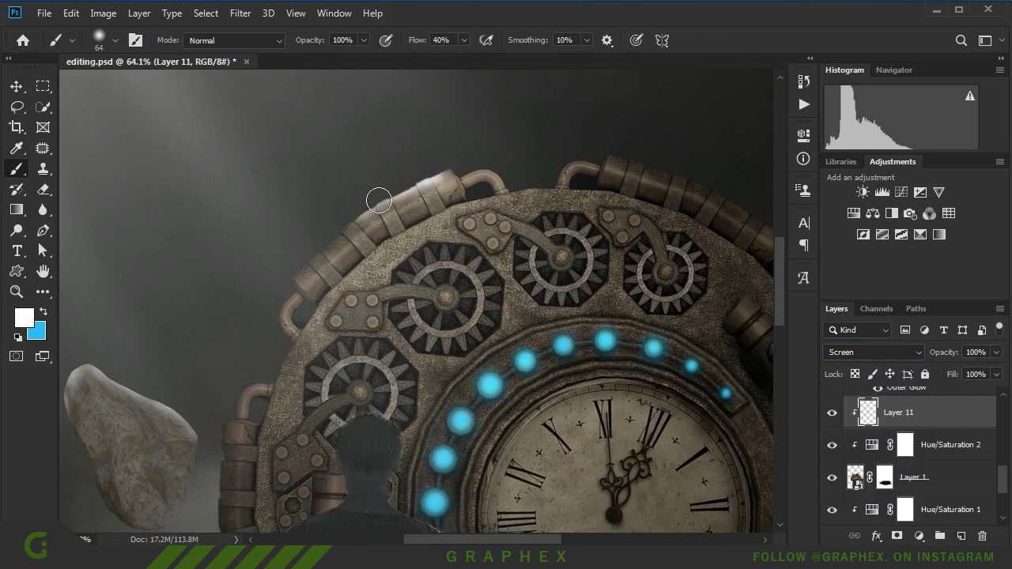
scroll(279, 285, up, 3)
drag(290, 288, 269, 293)
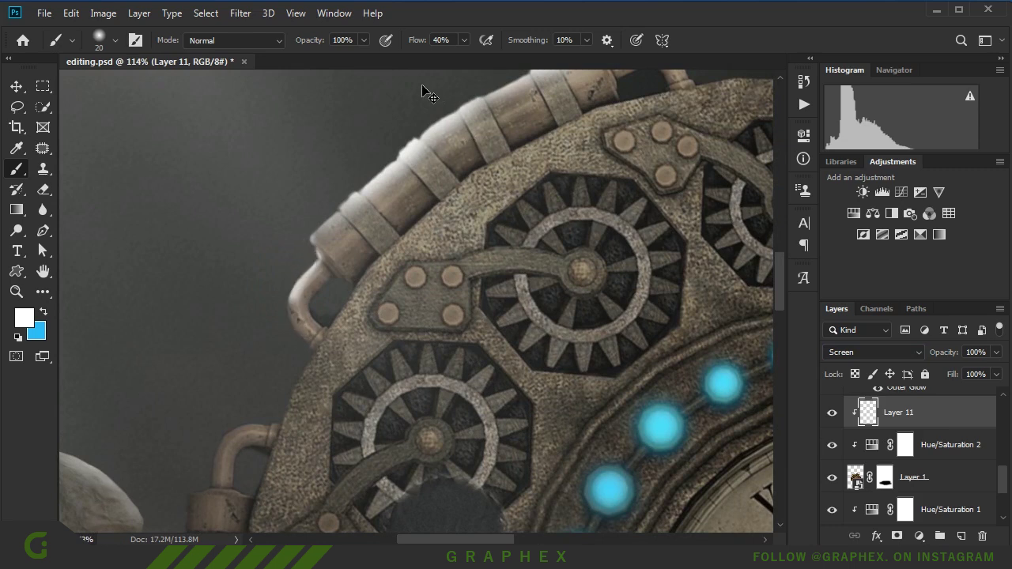
key(ctrl+z)
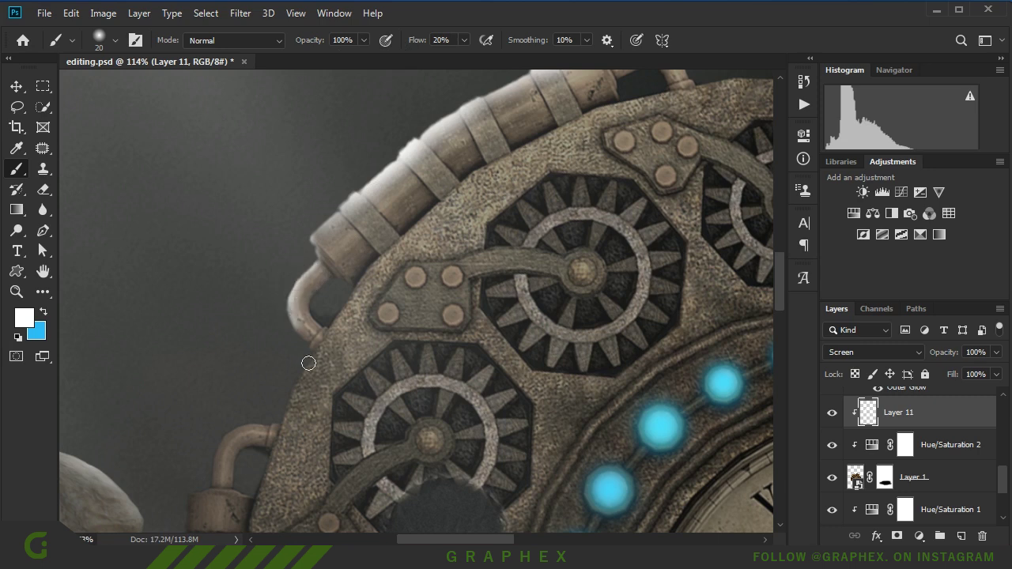
drag(370, 163, 355, 234)
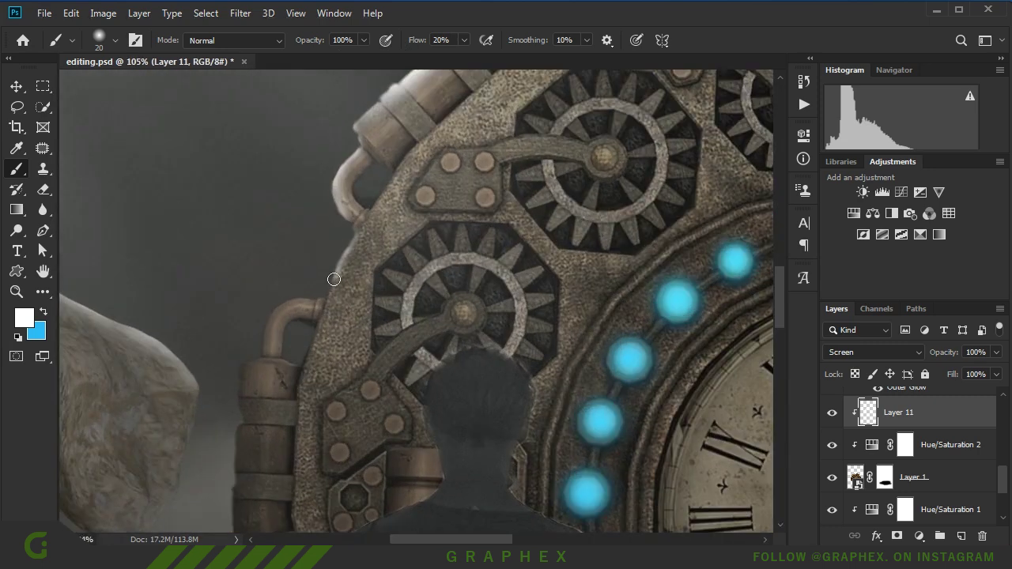
scroll(322, 319, down, 2)
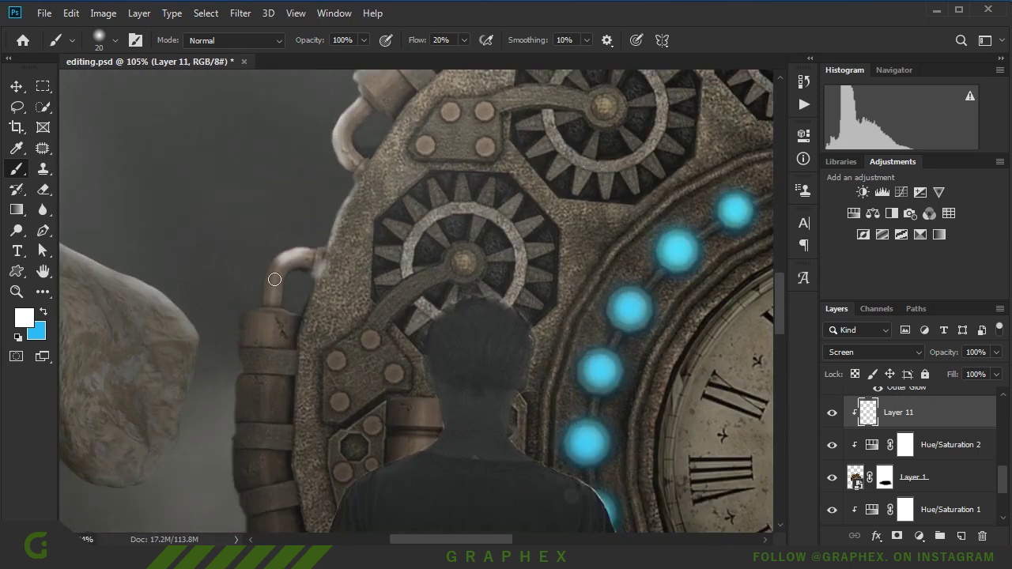
scroll(237, 159, down, 2)
scroll(253, 125, up, 2)
scroll(258, 132, up, 3)
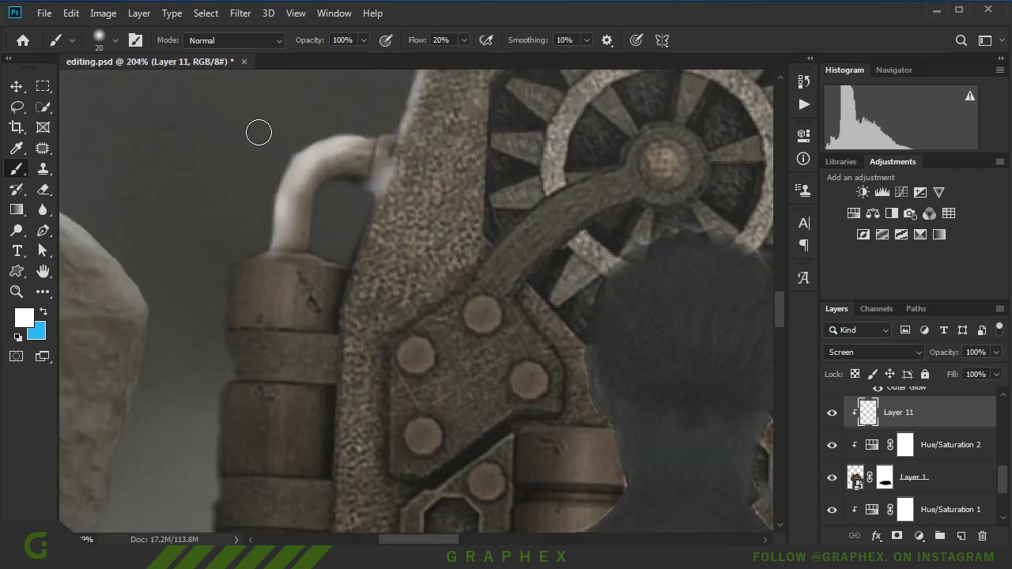
Step: Paint soft white rim light down the pipe's left edge and beside the man's arm
mouse_move(249, 231)
mouse_down()
mouse_move(227, 369)
mouse_move(185, 454)
mouse_up()
scroll(190, 451, down, 3)
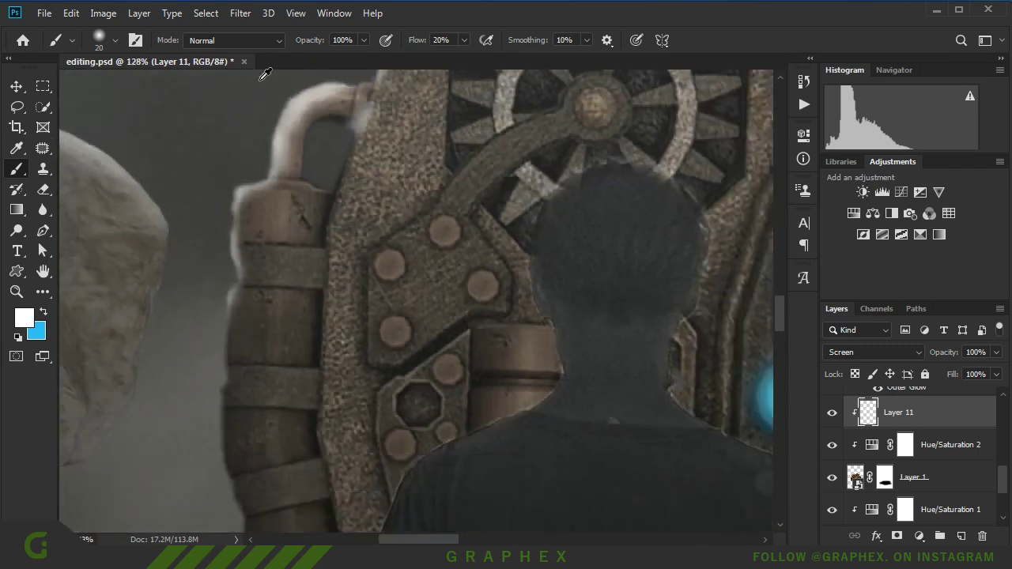
drag(254, 230, 226, 300)
scroll(254, 94, down, 3)
drag(242, 165, 226, 276)
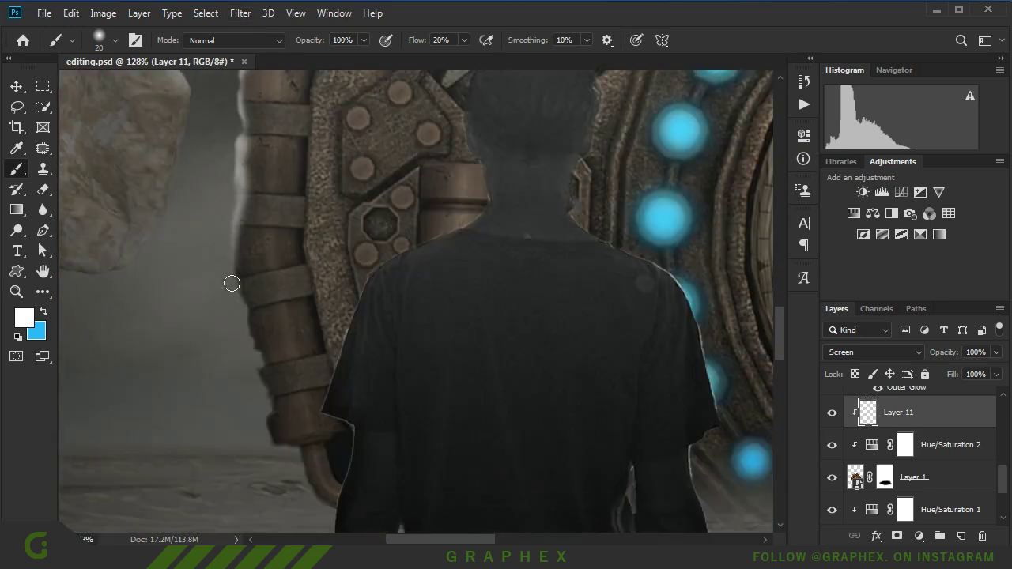
scroll(213, 206, down, 2)
drag(242, 173, 254, 260)
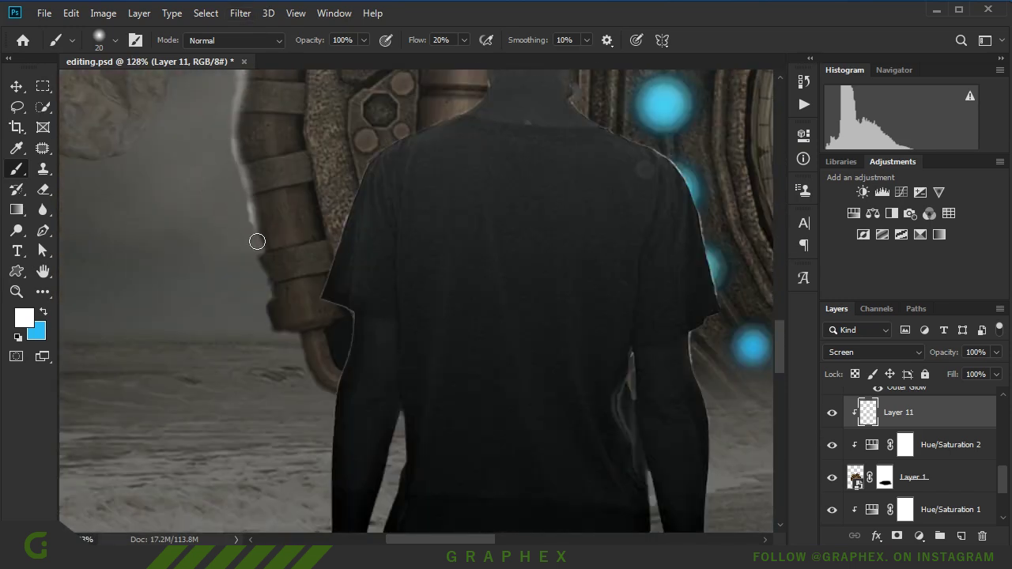
drag(275, 324, 316, 379)
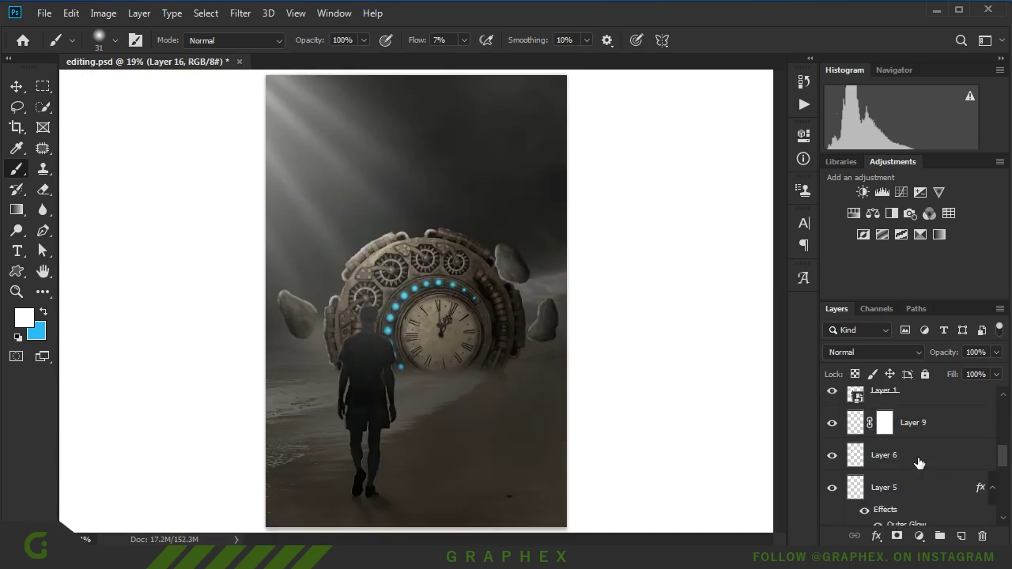
Step: Add Layer 17 above Layer 6 and set up a huge soft blue brush
click(919, 463)
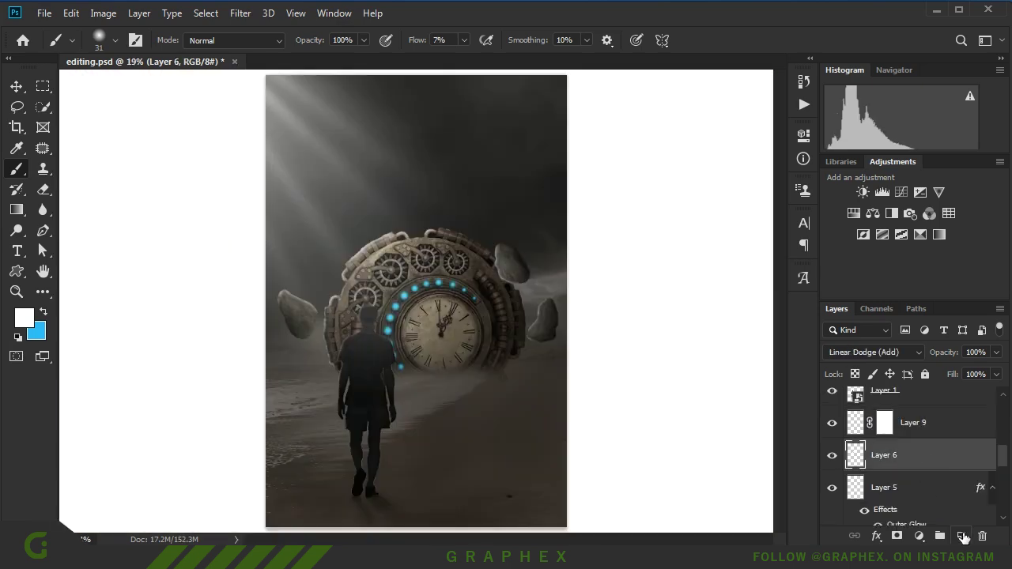
click(960, 536)
scroll(393, 283, up, 5)
right_click(393, 282)
key(Escape)
right_click(475, 345)
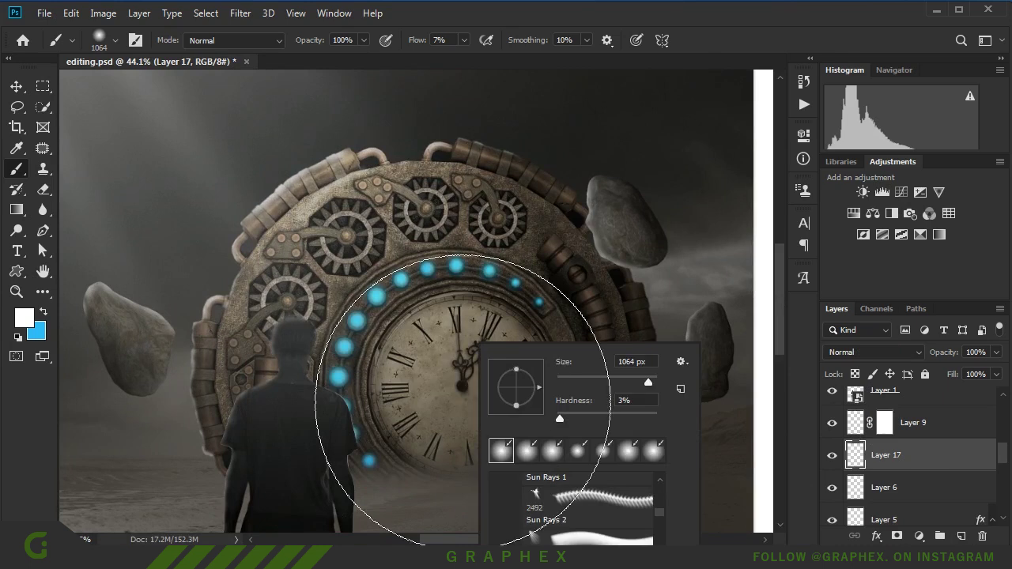
click(42, 314)
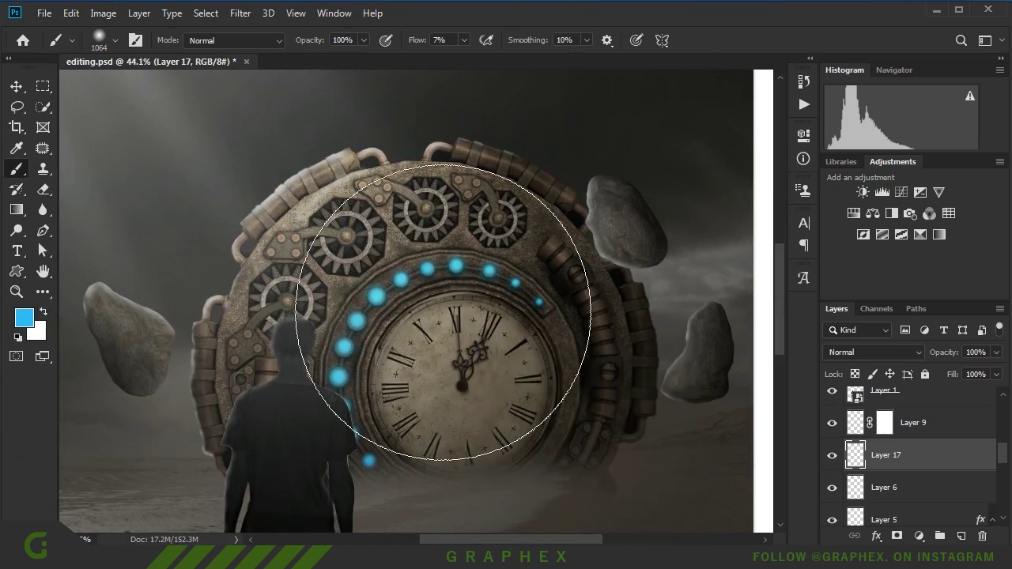
key(bracketright)
key(bracketright)
key(bracketright)
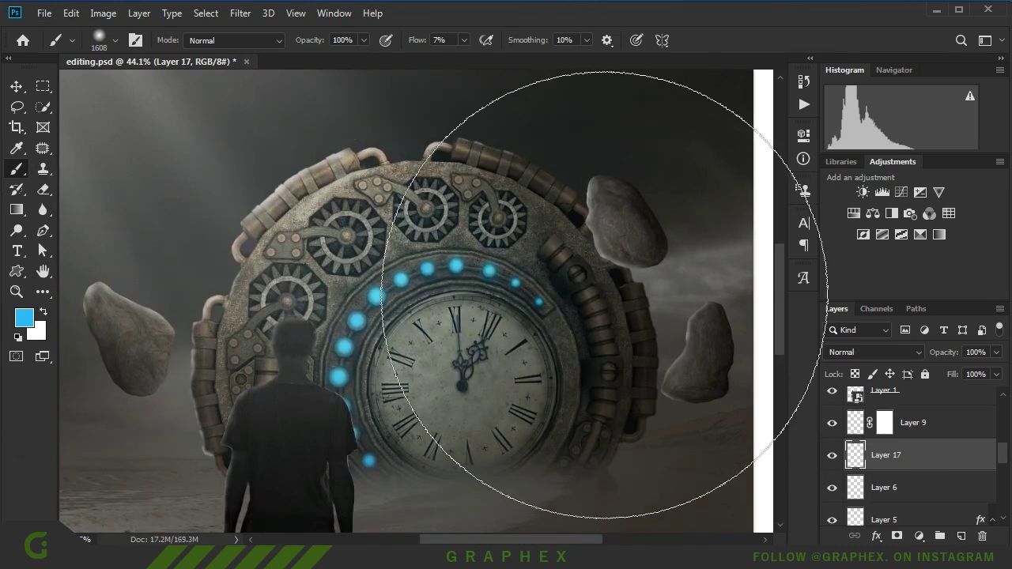
Step: Set Layer 17's blend mode to Color Dodge, then fit the whole image on screen
scroll(671, 295, down, 2)
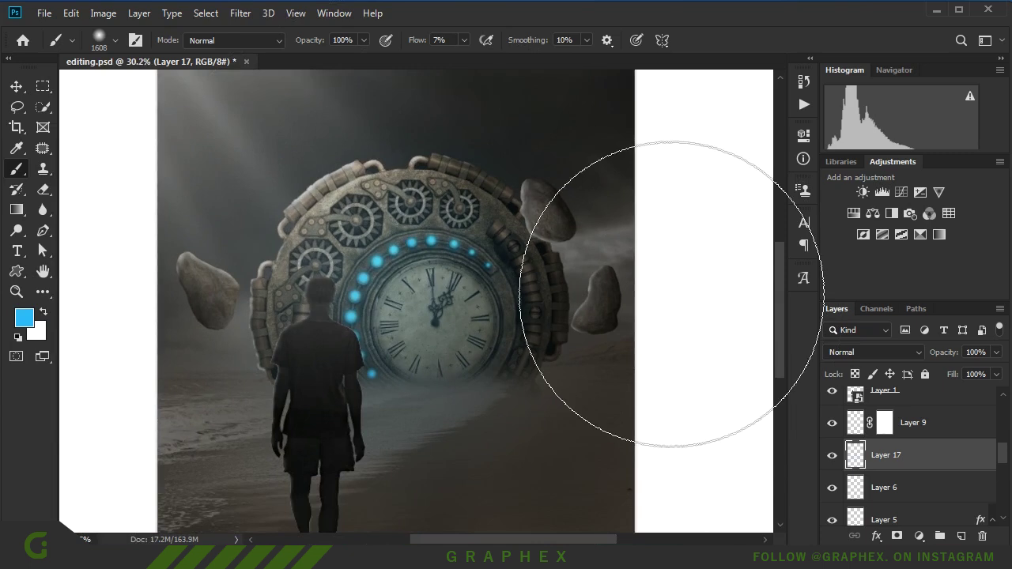
click(870, 352)
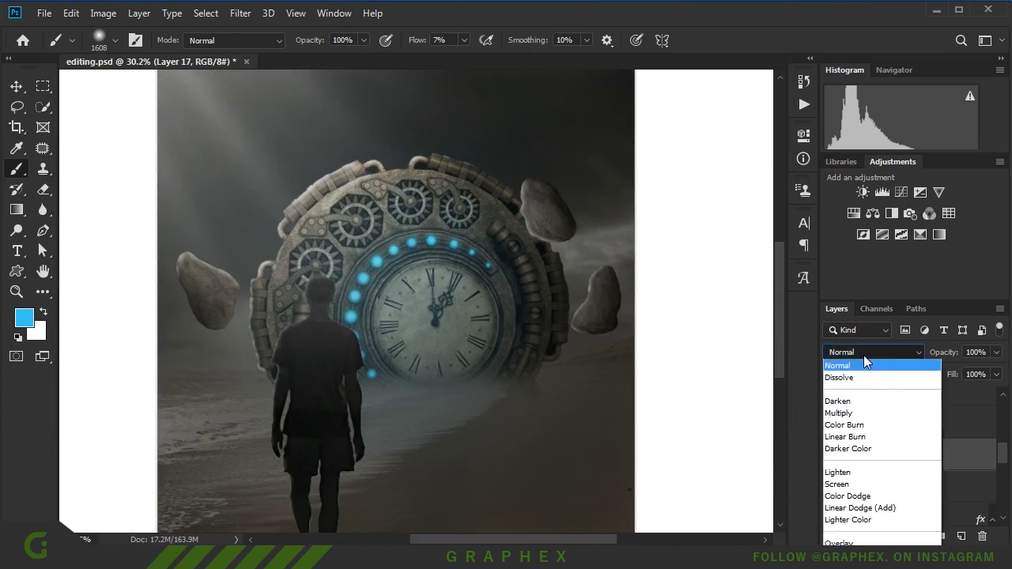
click(852, 496)
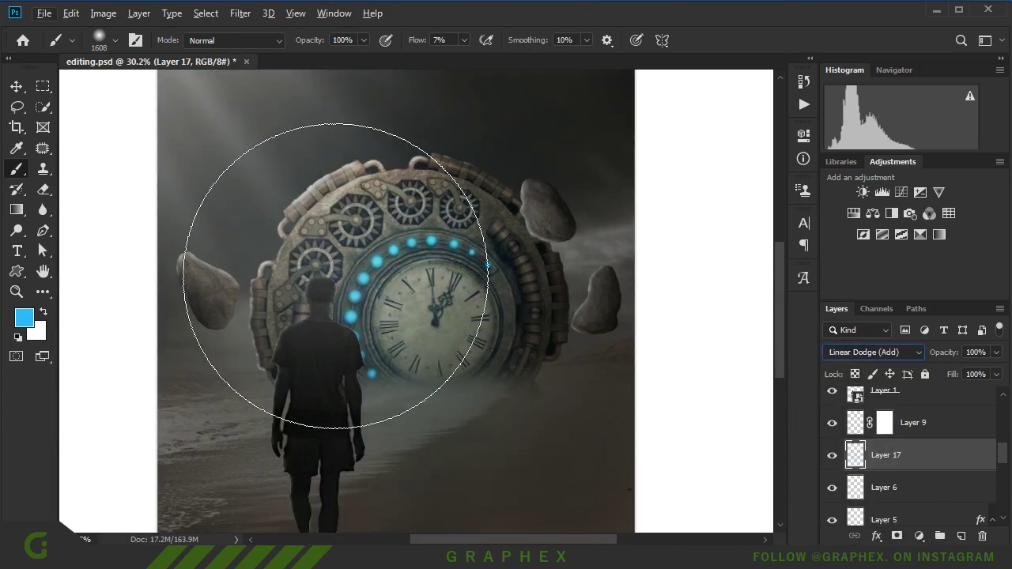
click(869, 352)
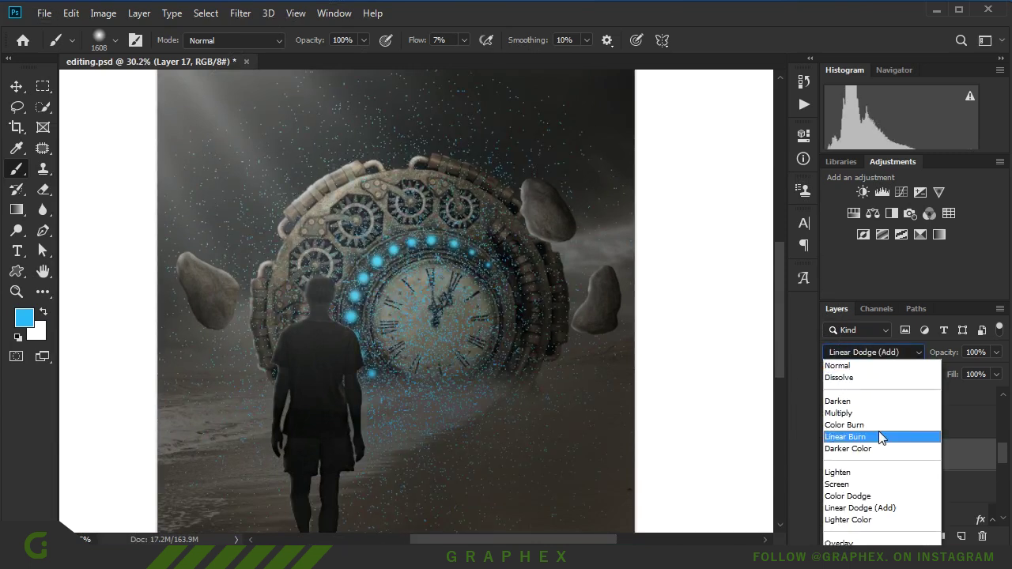
click(867, 497)
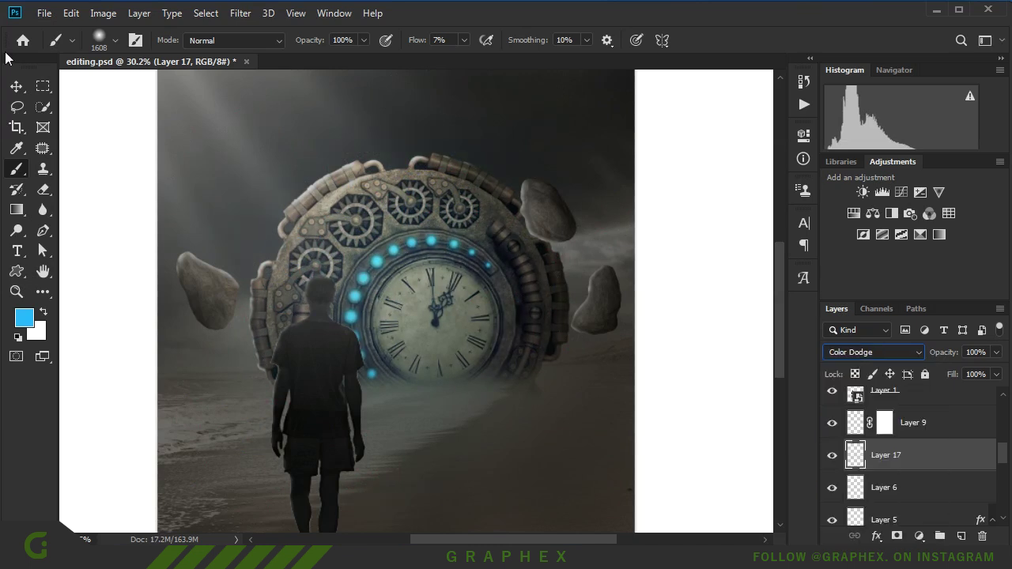
key(v)
key(ctrl+0)
Step: Select top Layer 15 and stamp all visible layers into a new merged layer
scroll(412, 322, down, 1)
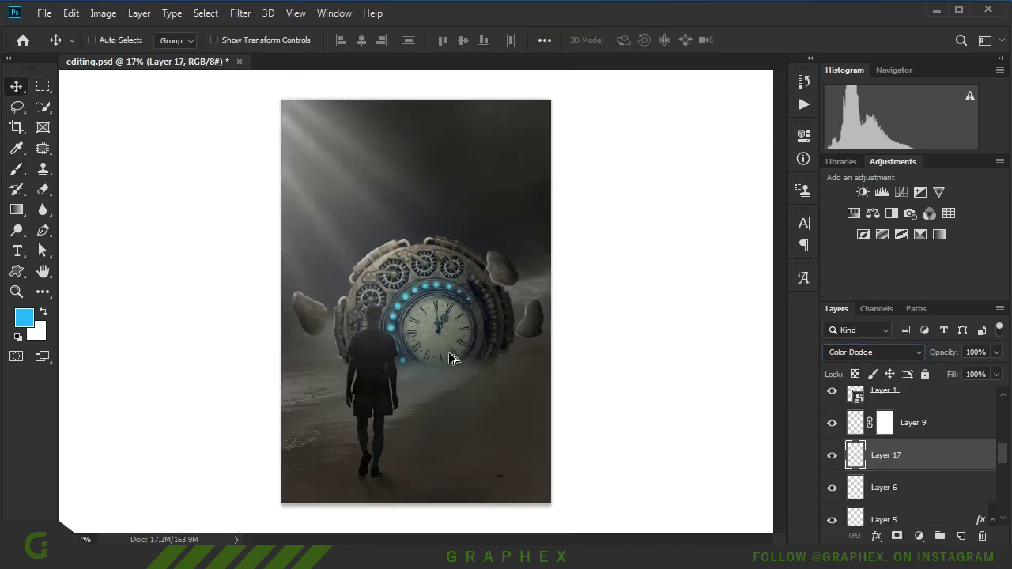
scroll(909, 429, up, 3)
click(940, 403)
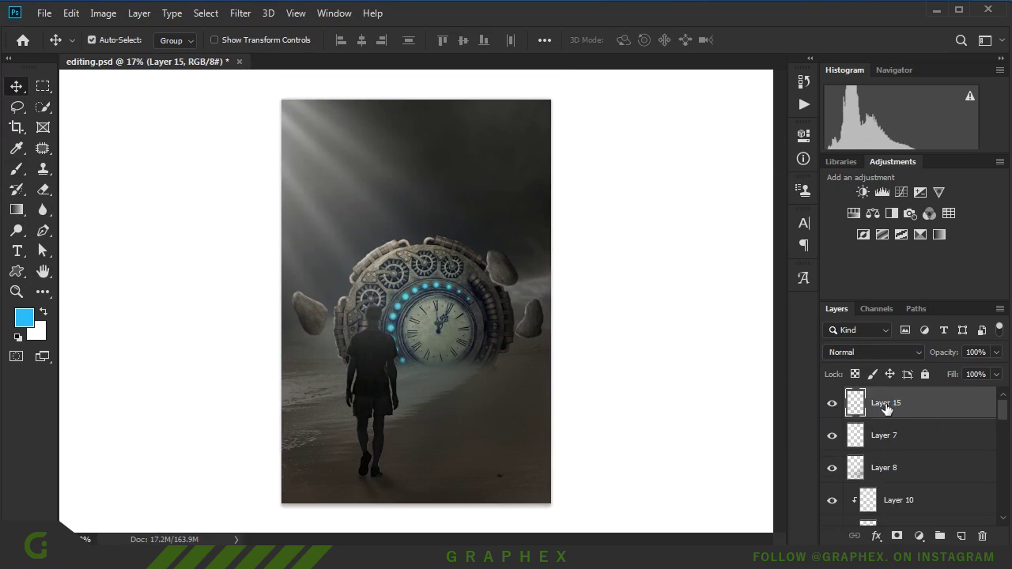
key(ctrl+shift+alt+e)
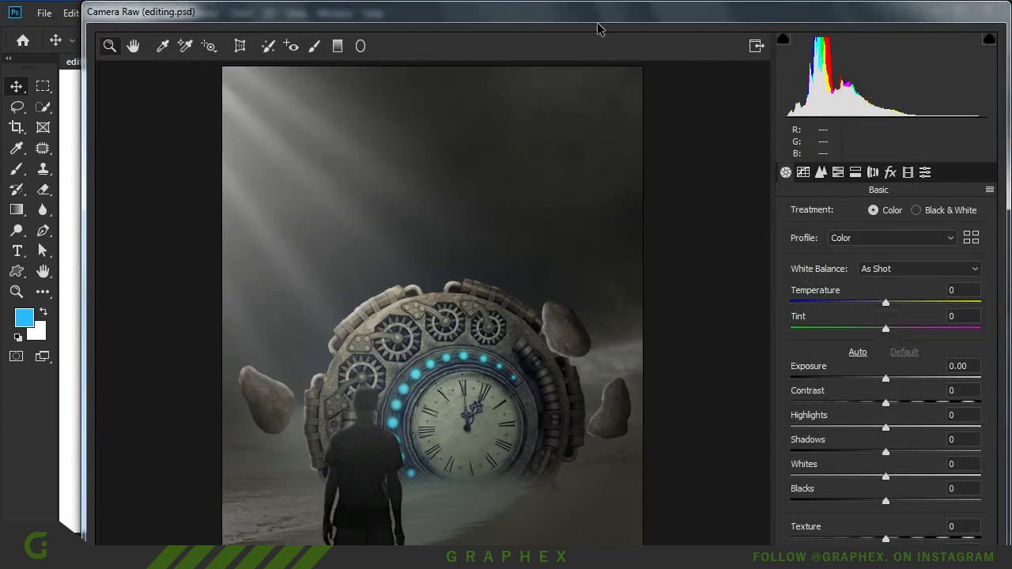
Step: In Camera Raw, cool the composite to temperature −14 and tint −11, with contrast +20
mouse_move(281, 6)
mouse_down()
mouse_move(481, 84)
mouse_move(491, 72)
mouse_up()
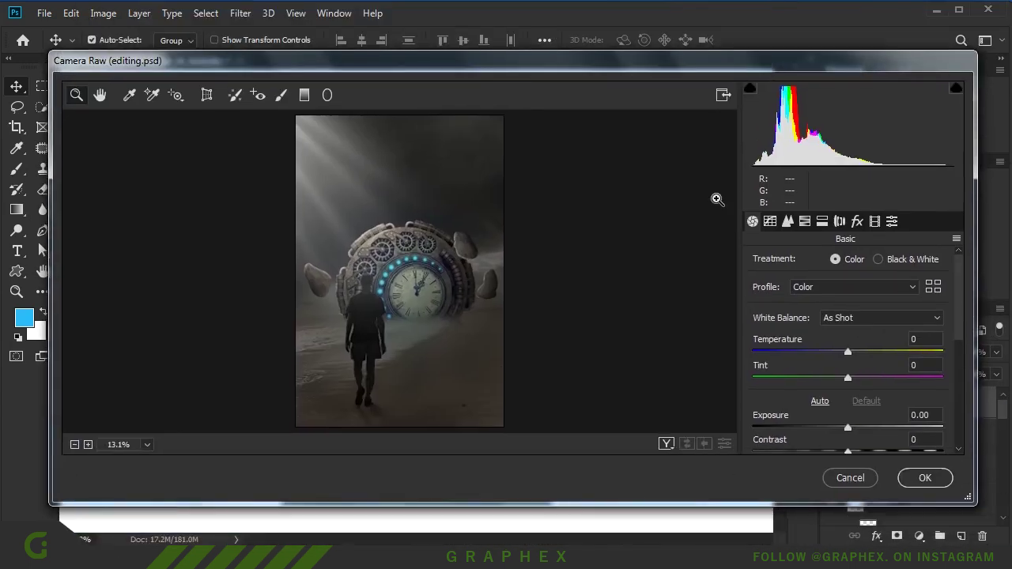
drag(847, 349, 839, 349)
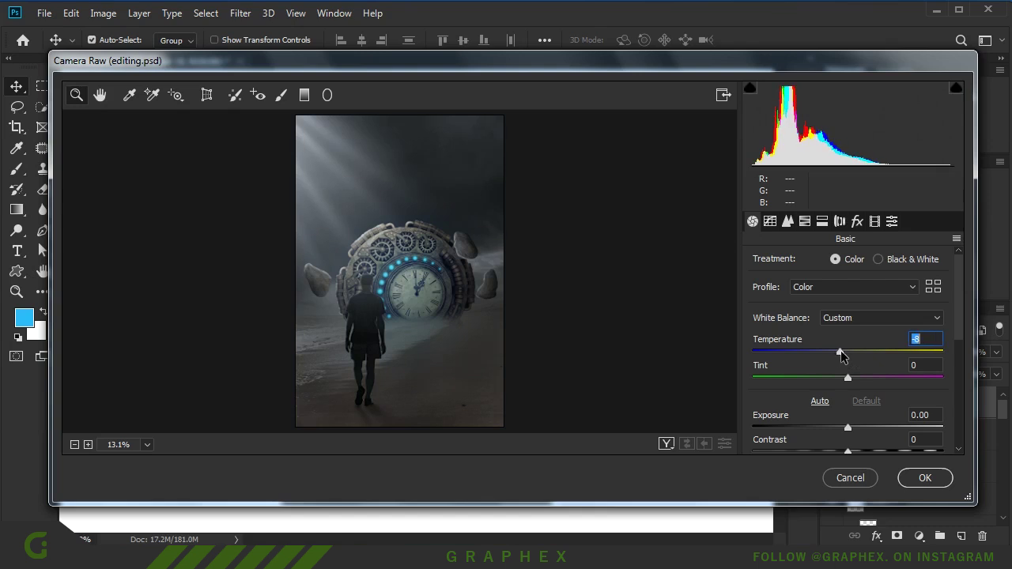
key(Up)
key(Up)
key(Up)
mouse_move(847, 380)
mouse_down()
mouse_move(844, 359)
mouse_move(840, 385)
mouse_move(837, 362)
mouse_up()
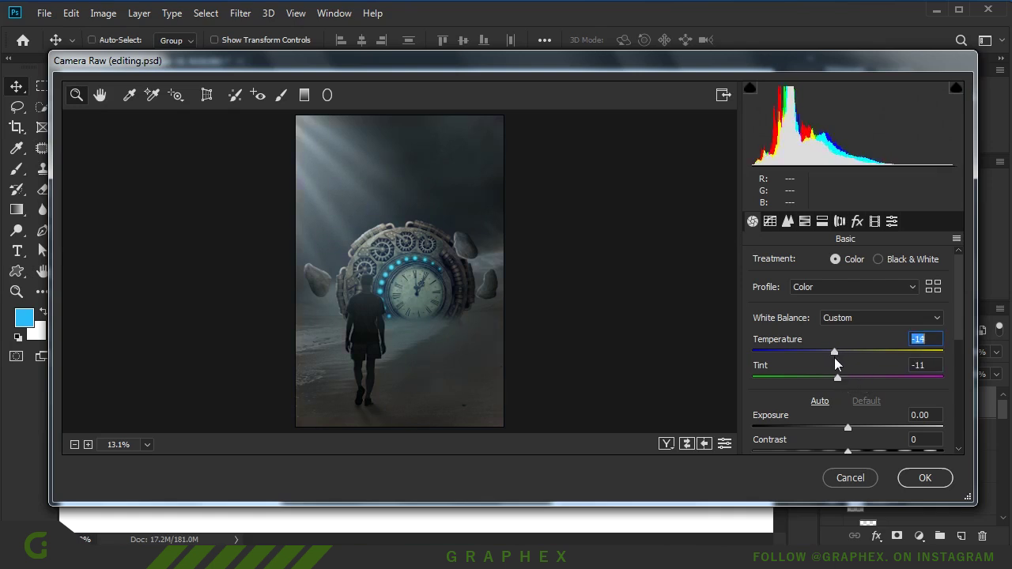
scroll(860, 398, down, 1)
mouse_move(848, 414)
mouse_down()
mouse_move(891, 414)
mouse_move(867, 413)
mouse_move(844, 391)
mouse_move(866, 363)
mouse_move(816, 387)
mouse_move(860, 412)
mouse_up()
Step: Set shadows −19, deepen blacks, reduce texture, and set clarity +8, dehaze −3, saturation +19
scroll(852, 395, down, 1)
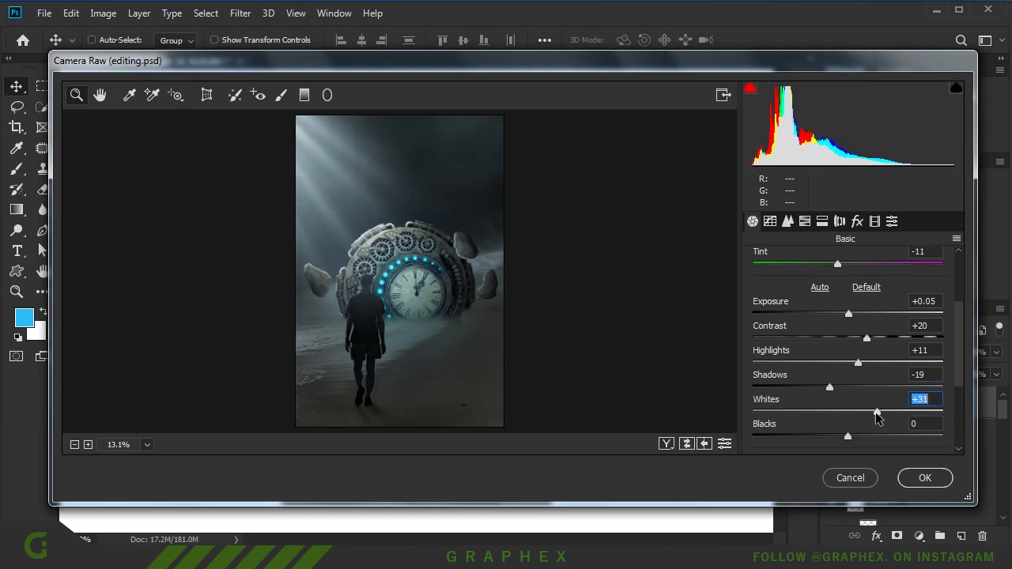
scroll(854, 422, down, 2)
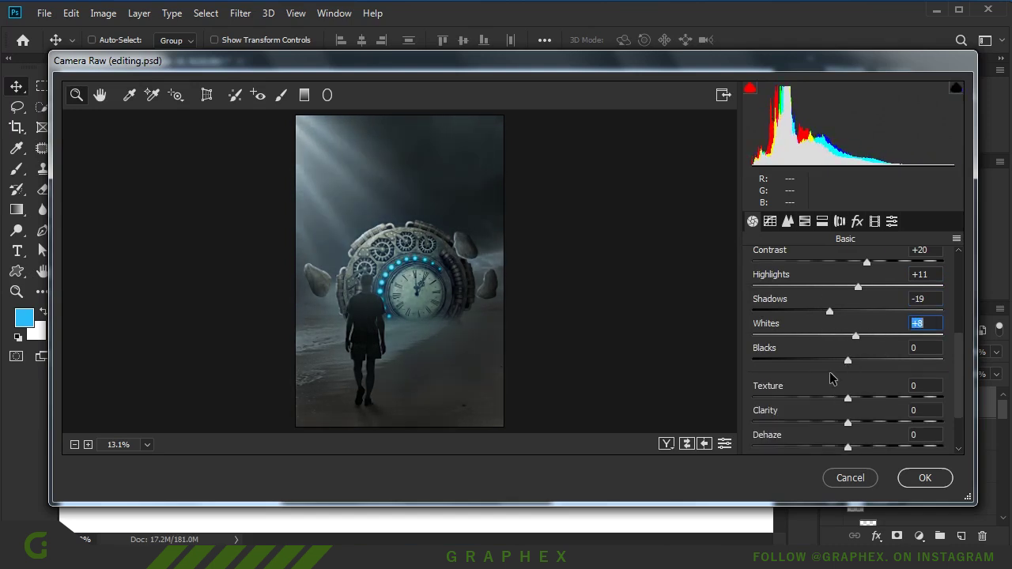
drag(848, 361, 842, 361)
mouse_move(848, 398)
mouse_down()
mouse_move(823, 397)
mouse_move(843, 398)
mouse_move(866, 424)
mouse_move(820, 426)
mouse_move(855, 425)
mouse_move(826, 411)
mouse_move(845, 410)
mouse_up()
scroll(856, 426, down, 1)
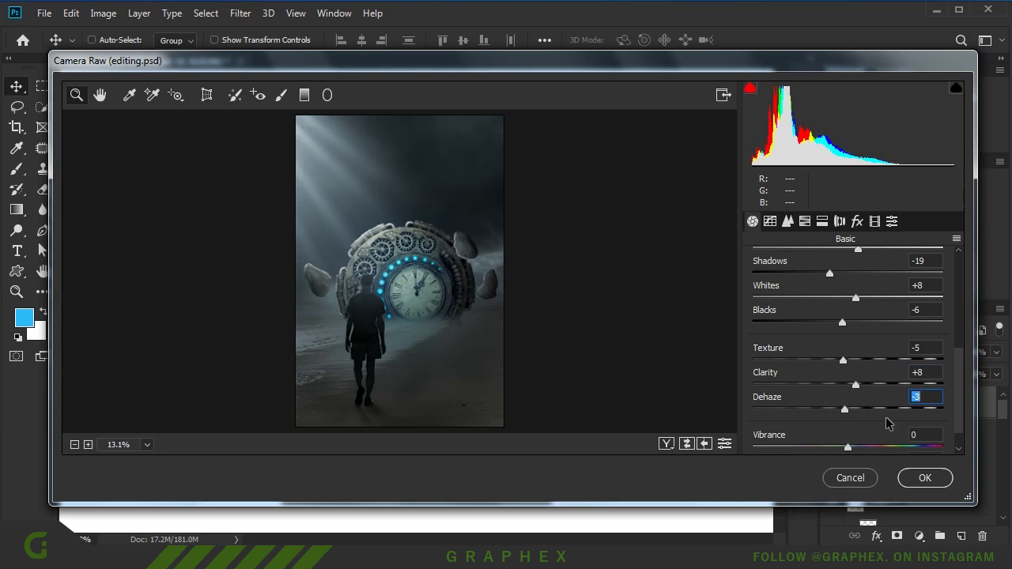
scroll(870, 450, down, 1)
mouse_move(848, 441)
mouse_down()
mouse_move(872, 442)
mouse_move(864, 420)
mouse_move(840, 431)
mouse_up()
Step: Brighten the Lights on the parametric Tone Curve and adjust a Basic slider
click(770, 221)
click(818, 259)
click(771, 260)
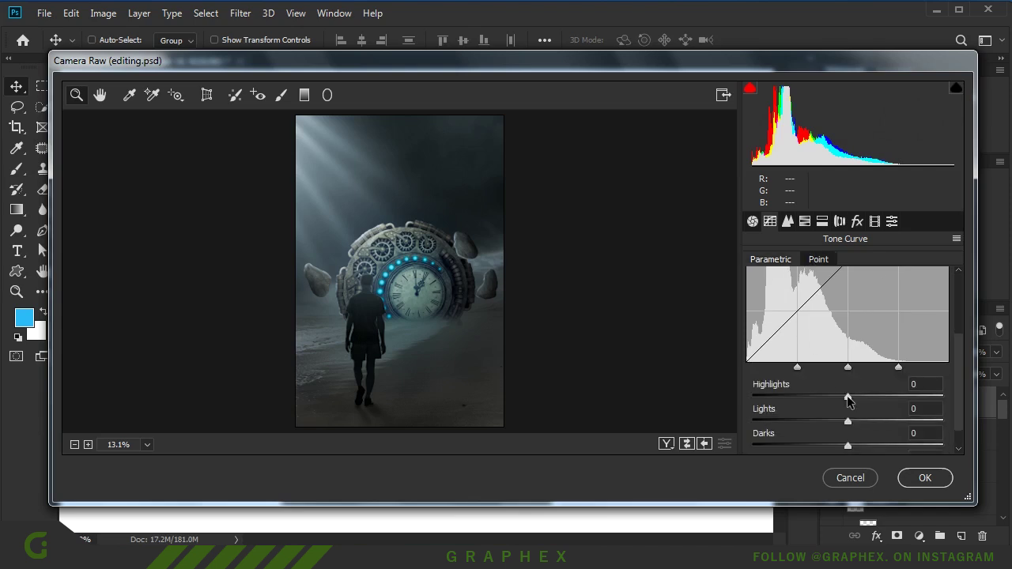
drag(856, 421, 836, 423)
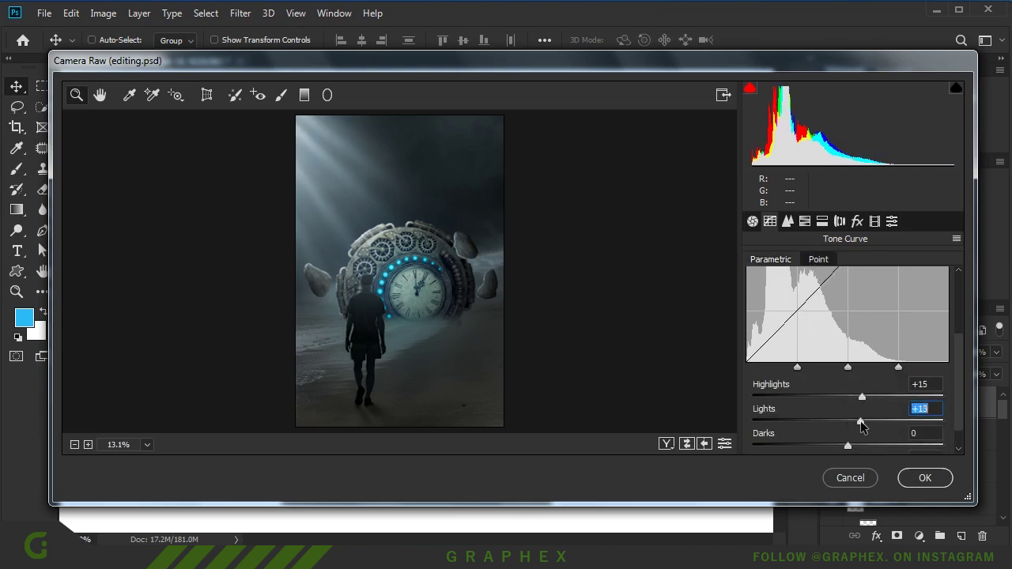
click(753, 221)
scroll(859, 327, up, 3)
scroll(858, 348, up, 2)
drag(859, 373, 844, 372)
scroll(926, 421, down, 2)
Step: Split-tone highlights to hue 201, saturation 11 and shadows to teal hue 164, saturation 5
click(823, 222)
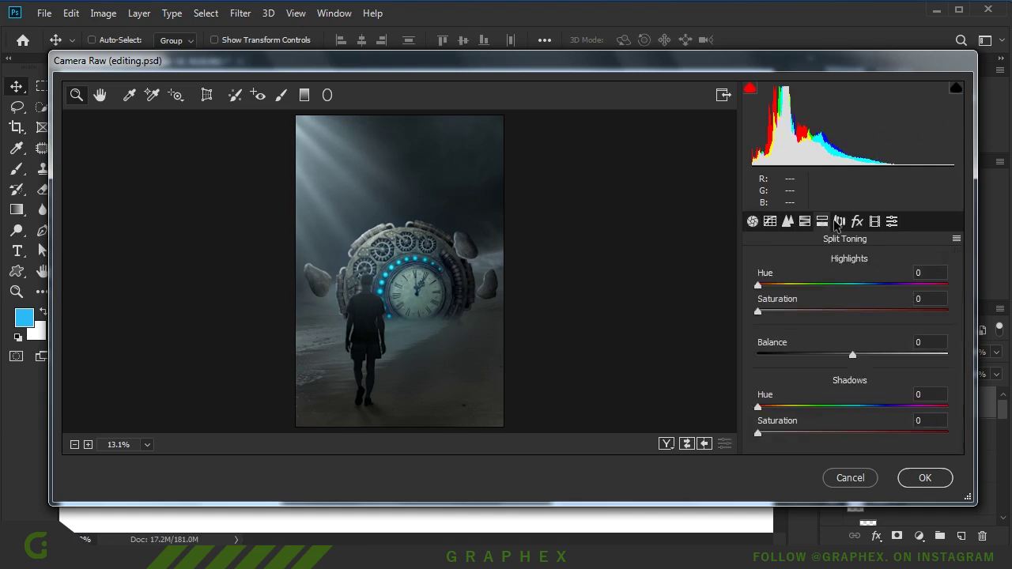
drag(757, 286, 864, 286)
drag(758, 310, 781, 312)
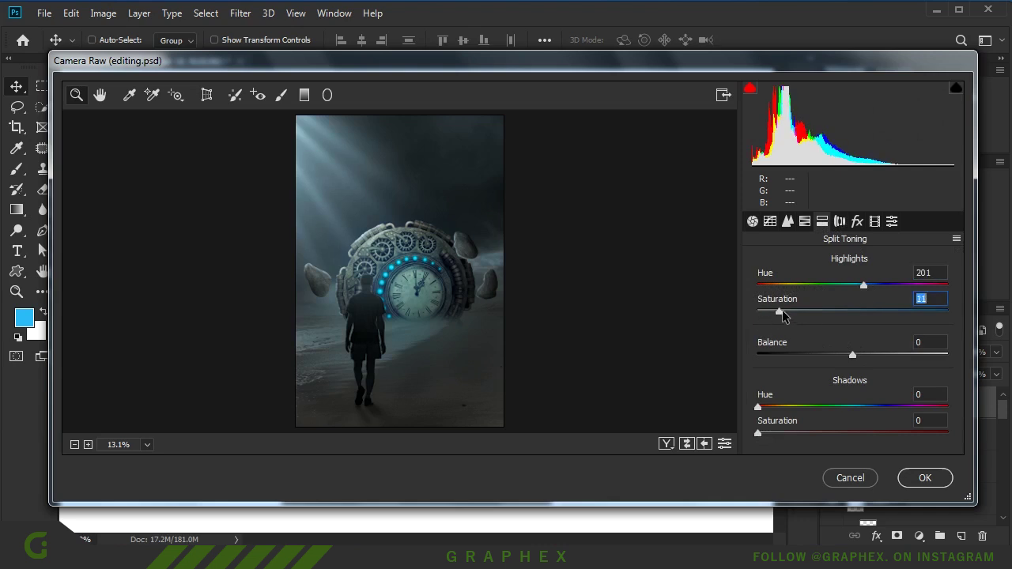
mouse_move(758, 407)
mouse_down()
mouse_move(773, 407)
mouse_move(771, 433)
mouse_move(892, 407)
mouse_up()
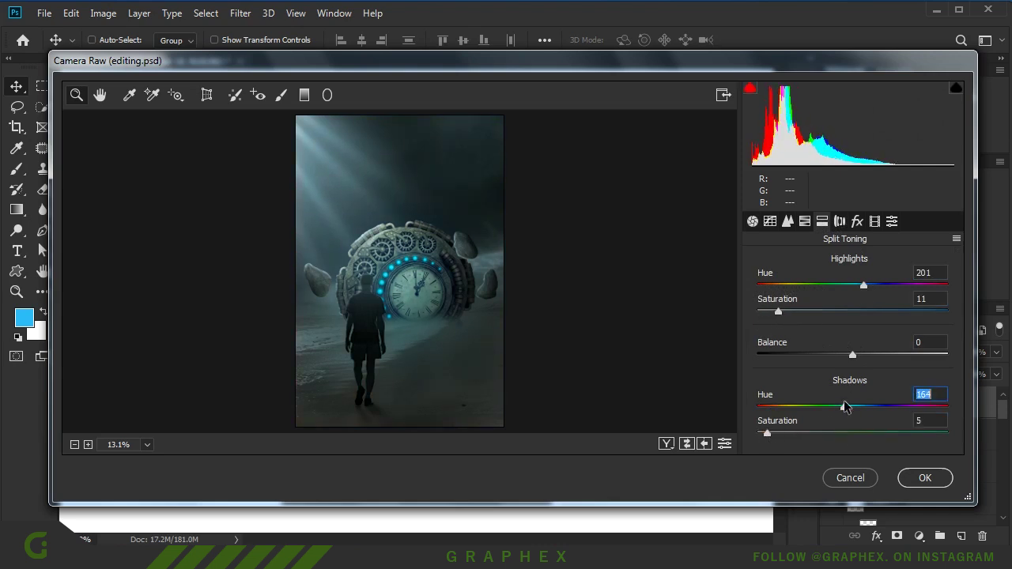